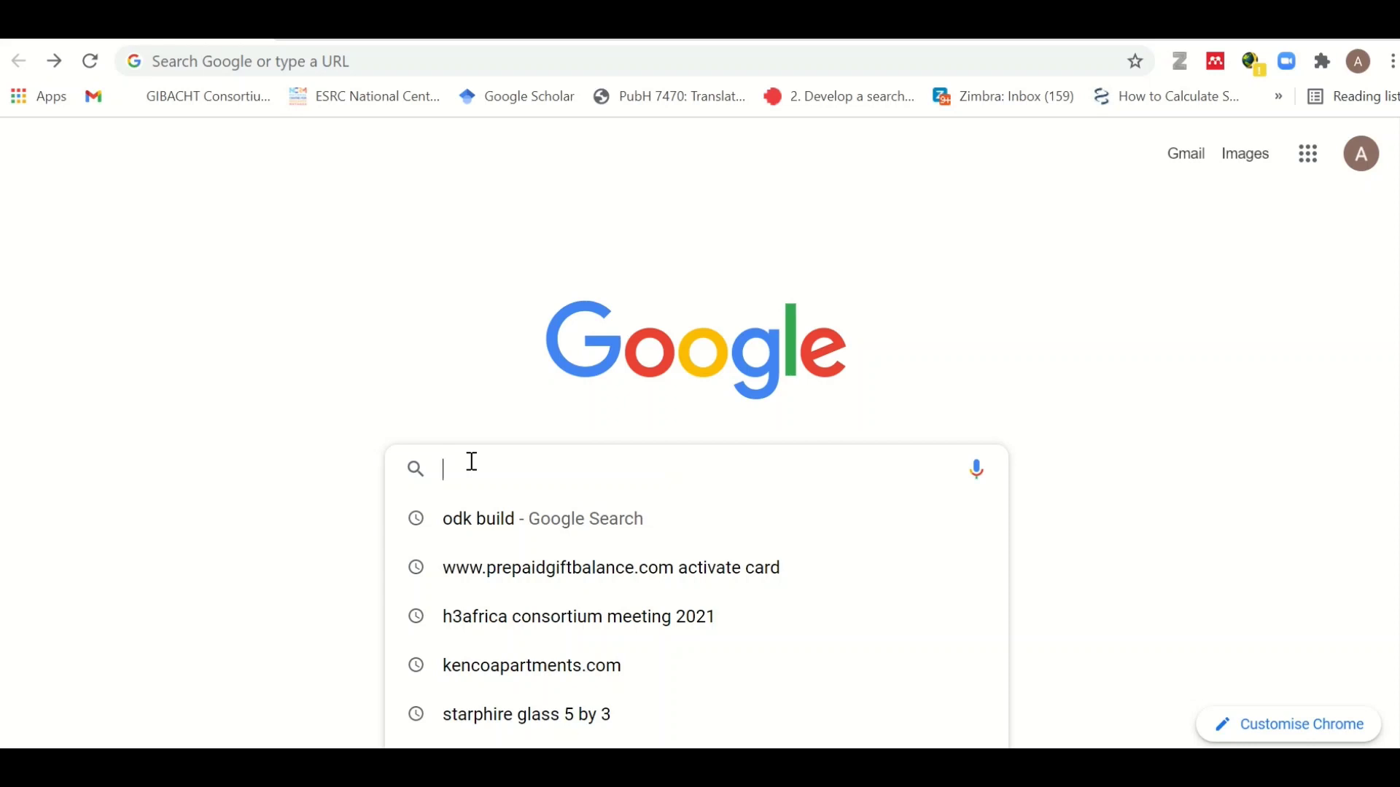
Search Google for 'odk build' and open the 'Form Building Tools - ODK Docs' result
{"action": "left_click", "coordinate": [466, 517]}
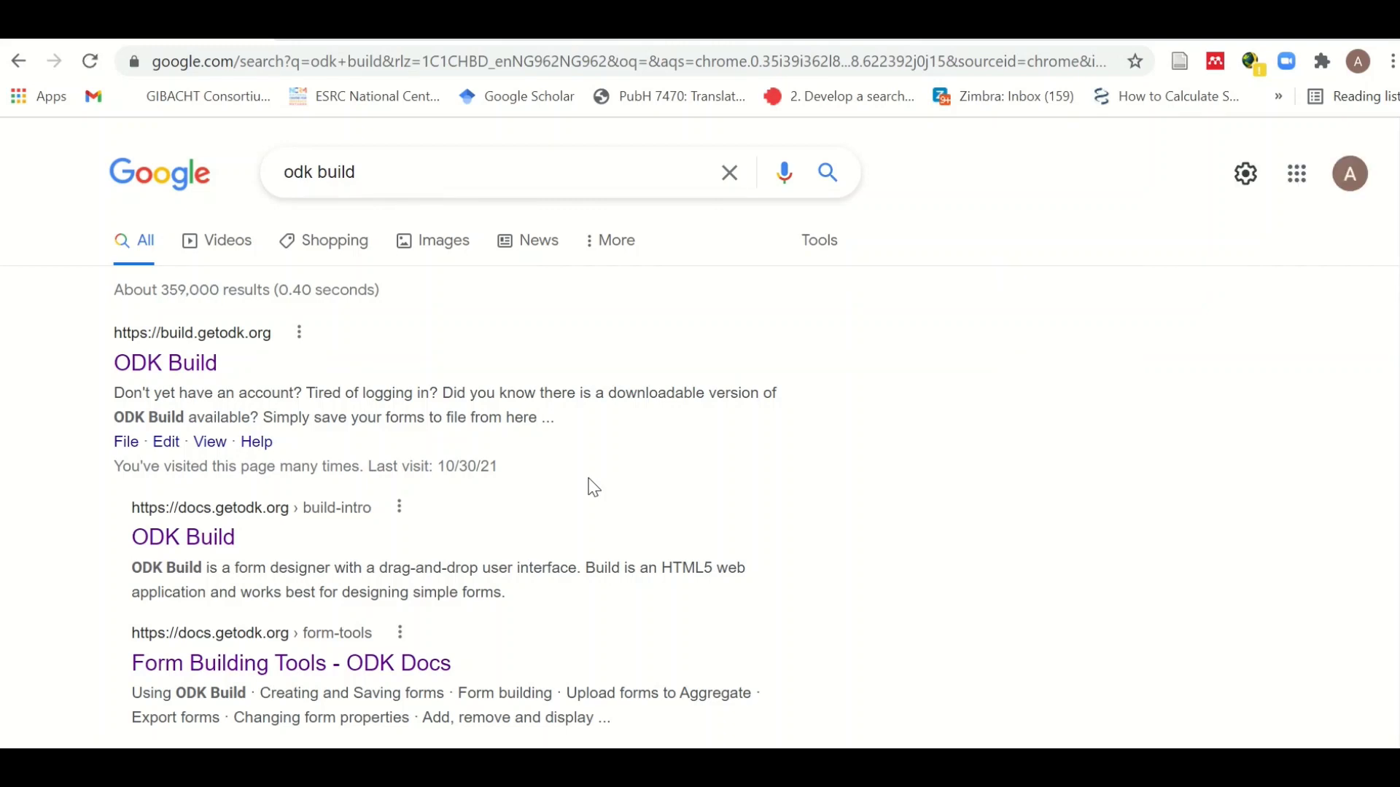
{"action": "scroll", "coordinate": [589, 483], "scroll_direction": "down", "scroll_amount": 1}
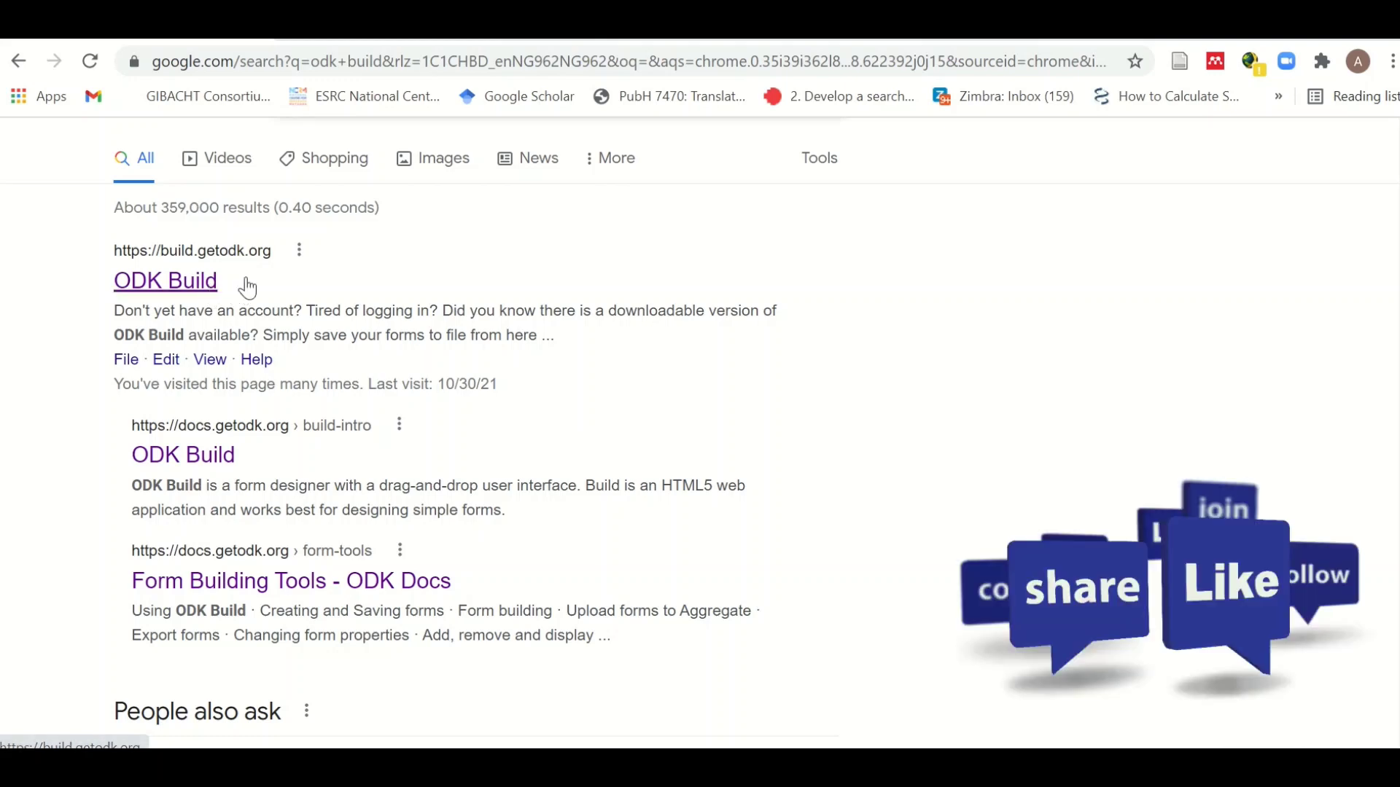
{"action": "left_click", "coordinate": [271, 598]}
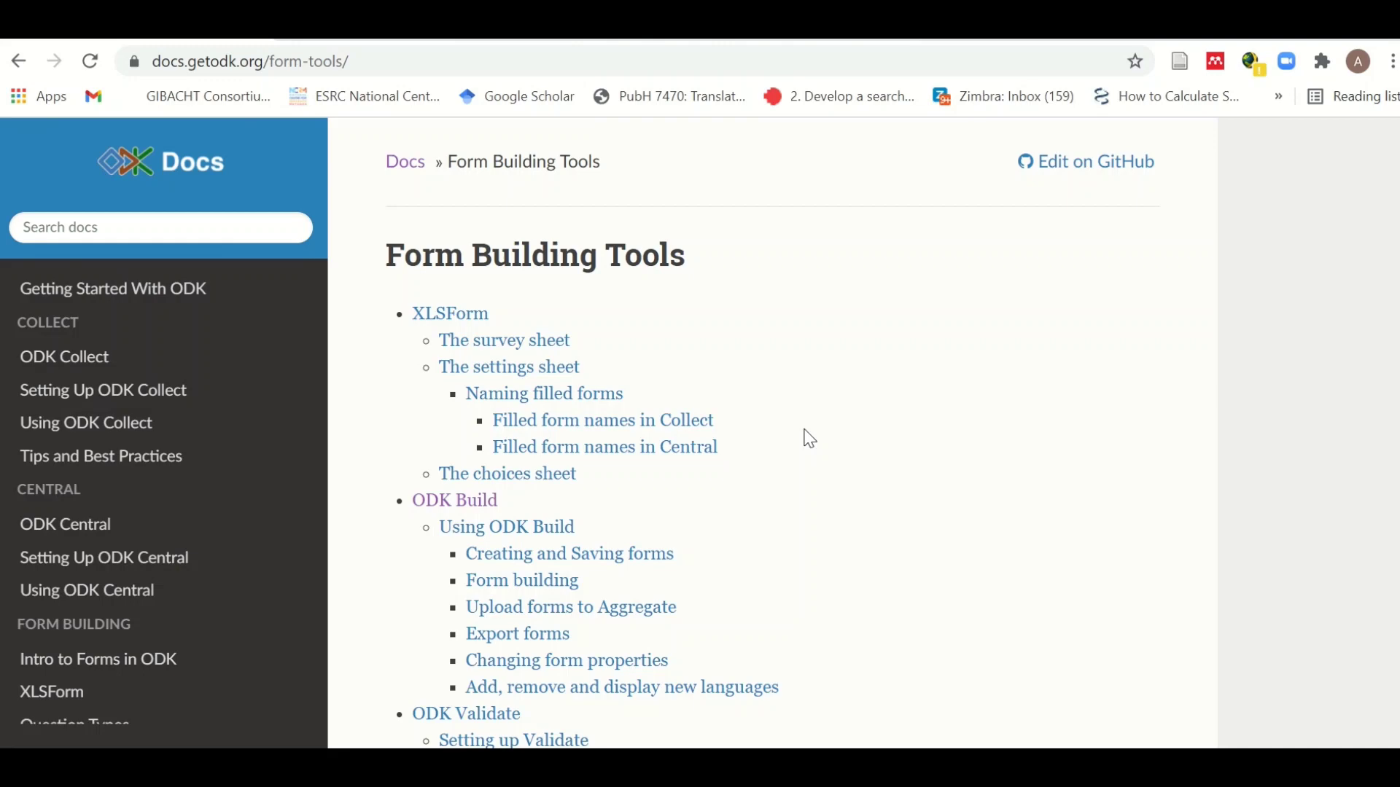
Go from Form Building Tools to the ODK Build docs page and scroll to its downloadable-version note
{"action": "scroll", "coordinate": [809, 438], "scroll_direction": "down", "scroll_amount": 1}
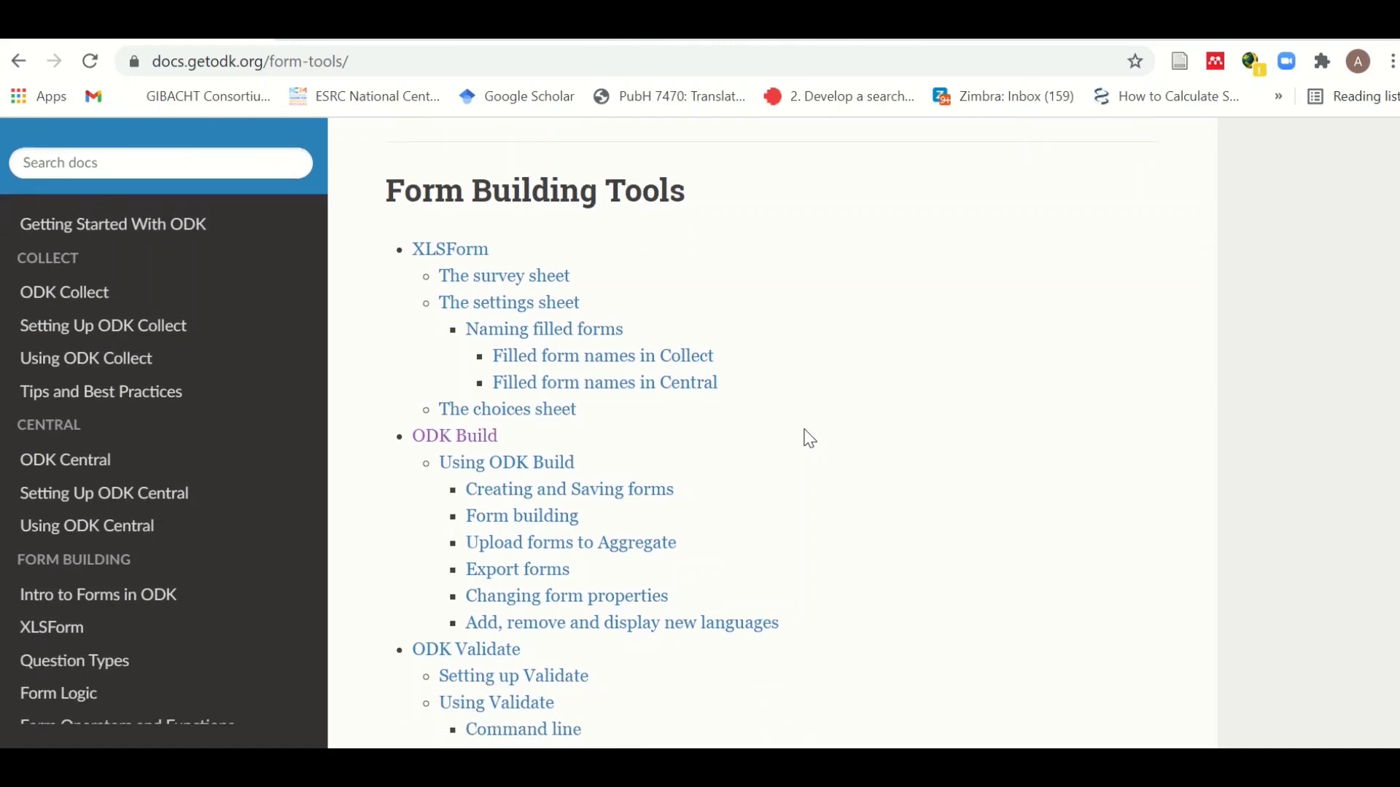
{"action": "scroll", "coordinate": [809, 438], "scroll_direction": "down", "scroll_amount": 1}
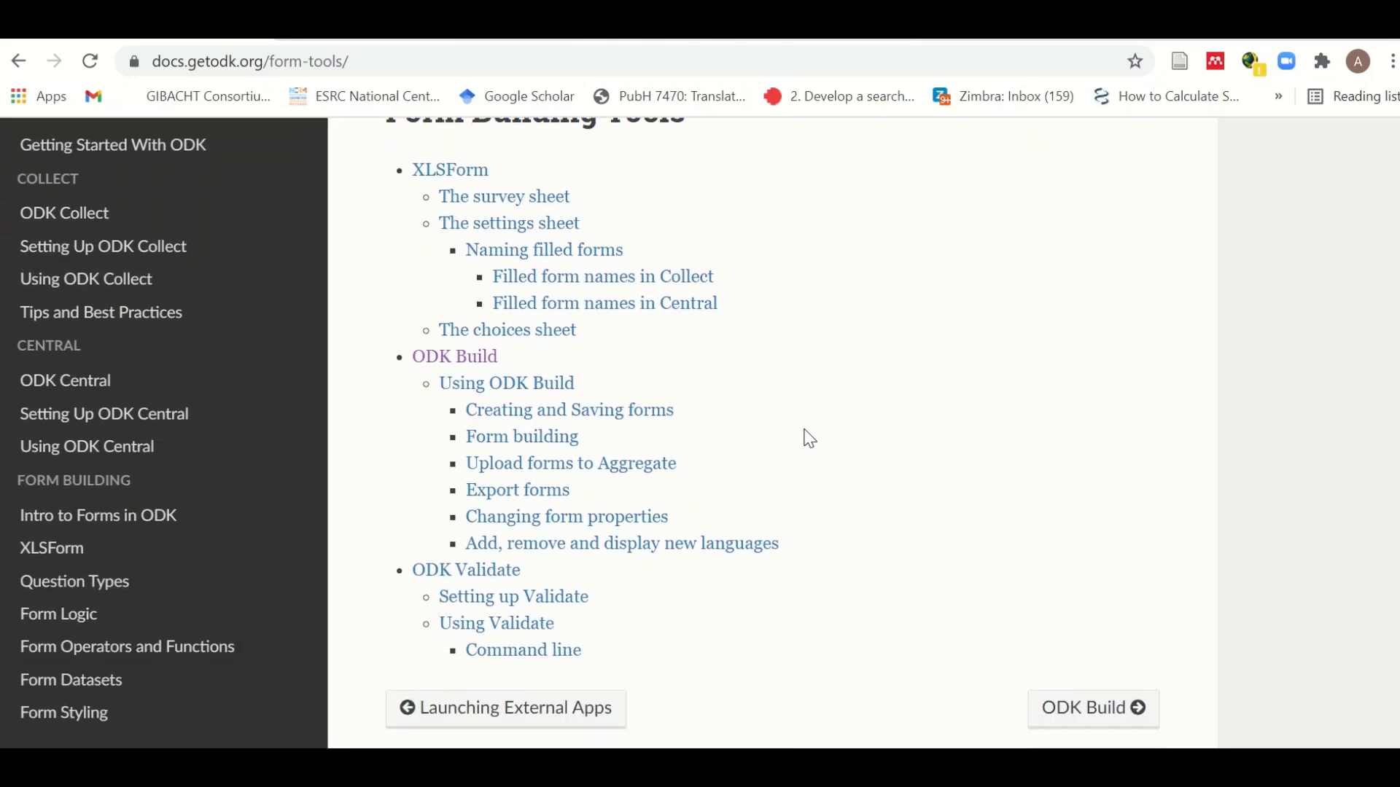
{"action": "scroll", "coordinate": [809, 438], "scroll_direction": "down", "scroll_amount": 1}
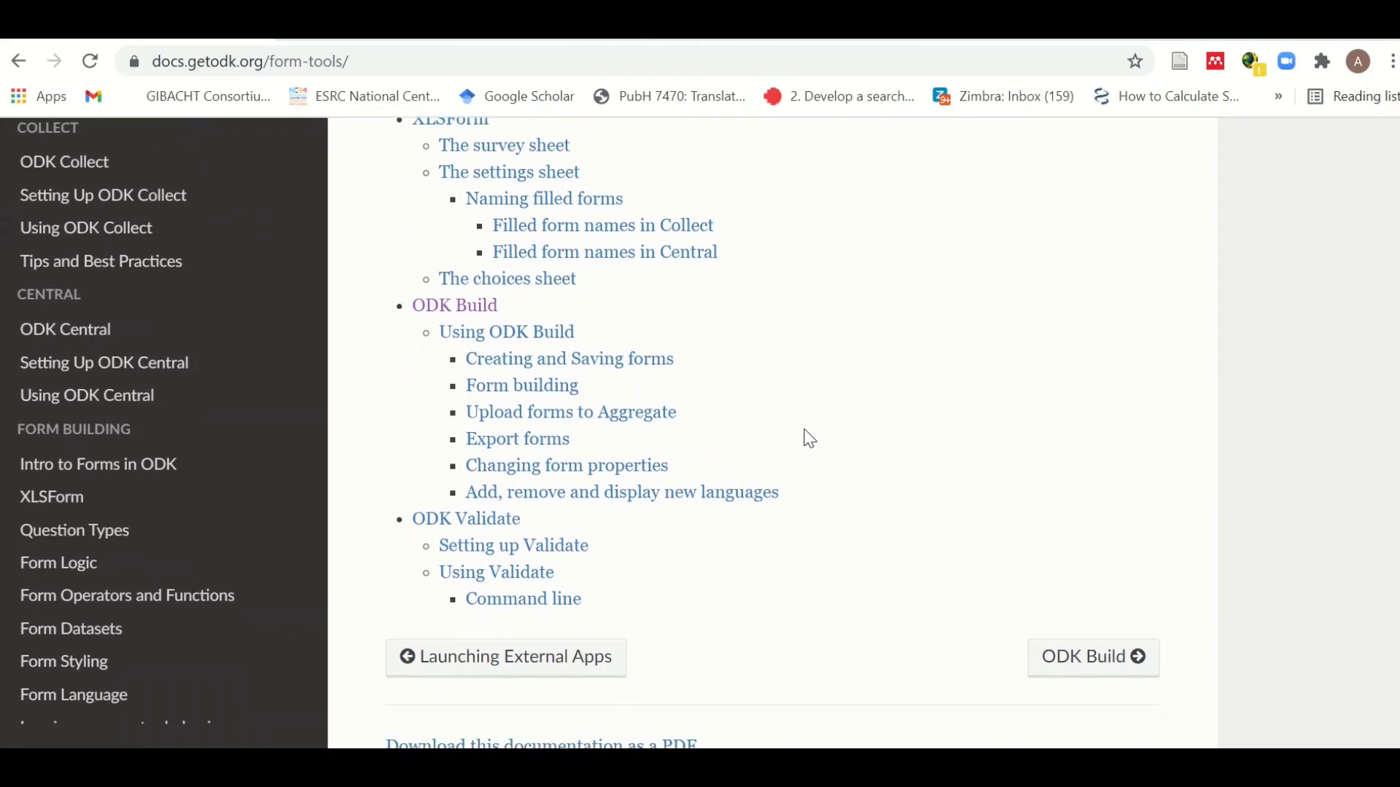
{"action": "scroll", "coordinate": [810, 438], "scroll_direction": "down", "scroll_amount": 1}
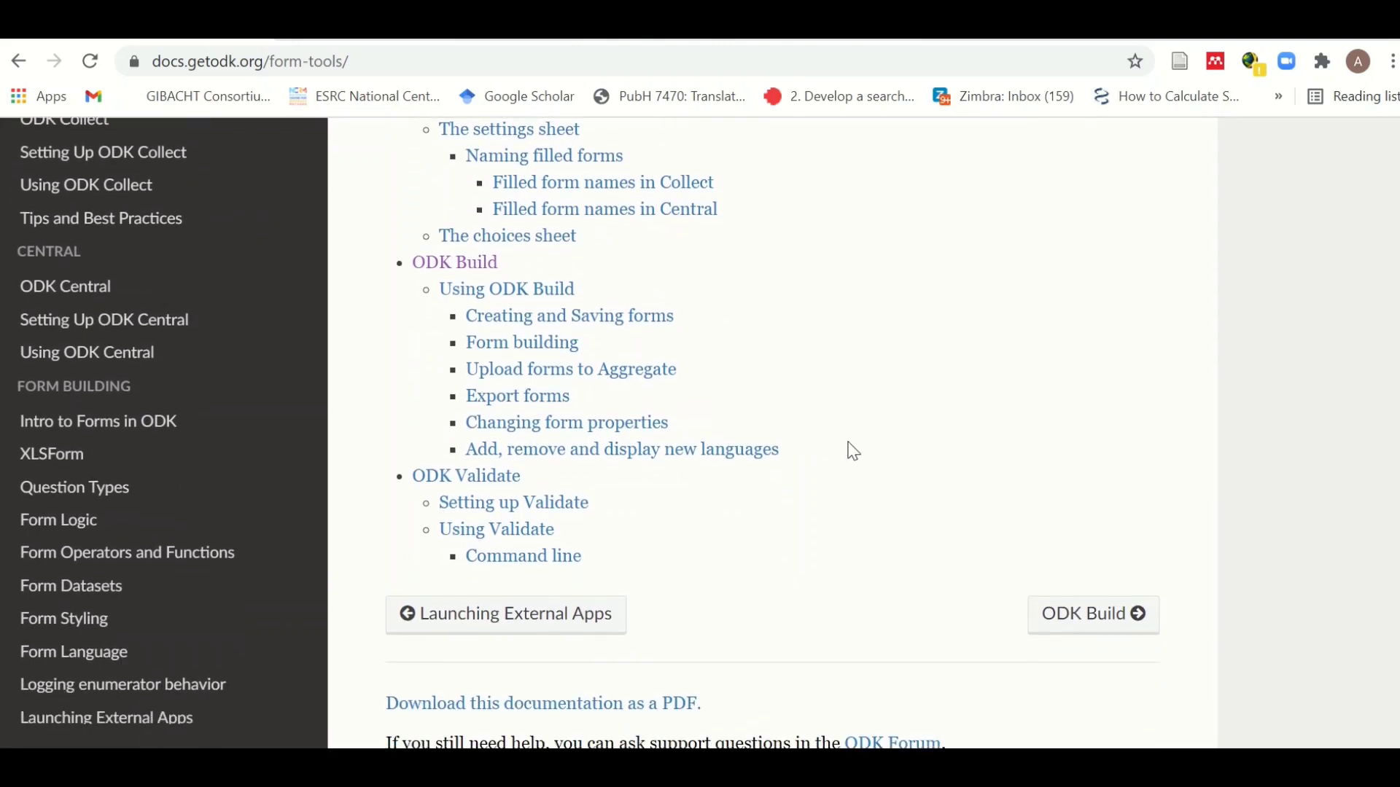
{"action": "scroll", "coordinate": [872, 506], "scroll_direction": "down", "scroll_amount": 1}
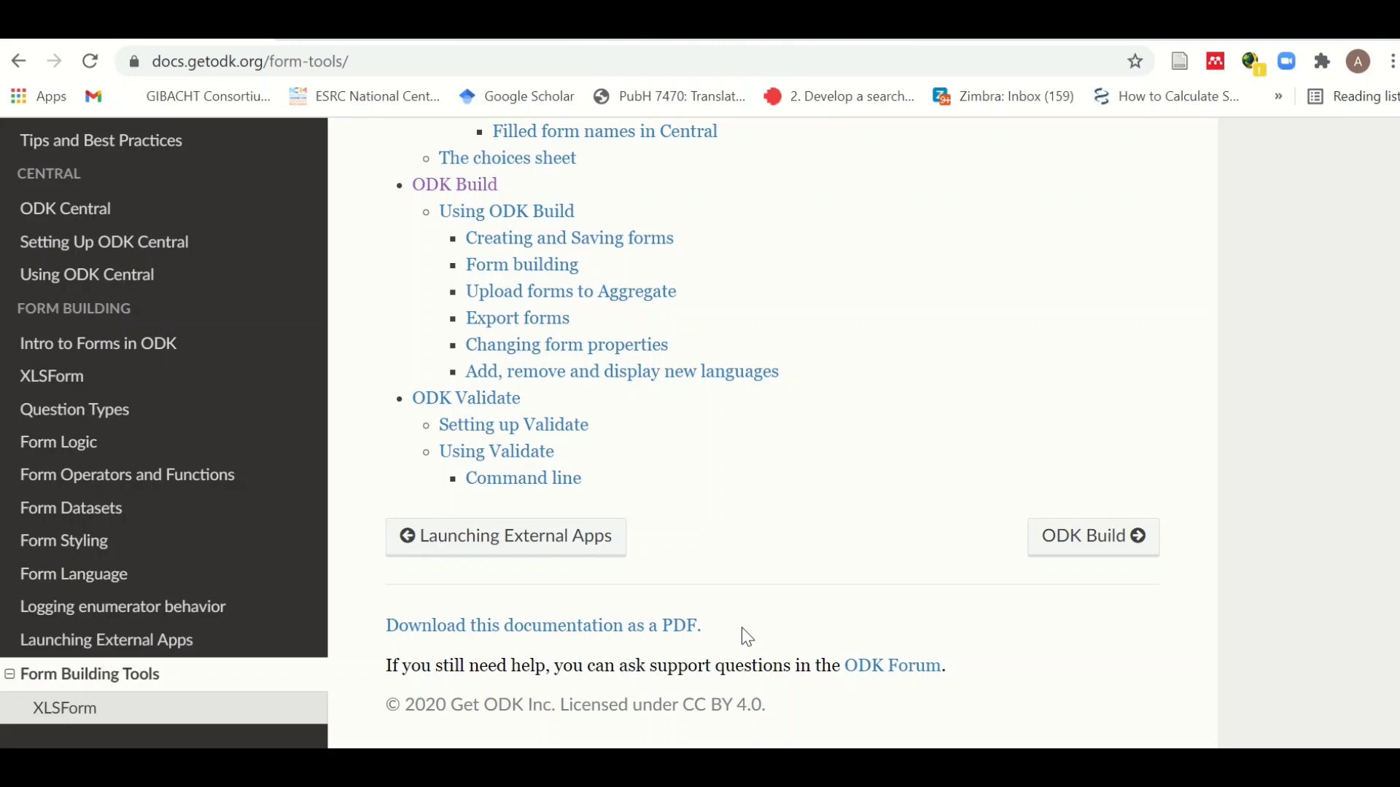
{"action": "left_click", "coordinate": [1079, 547]}
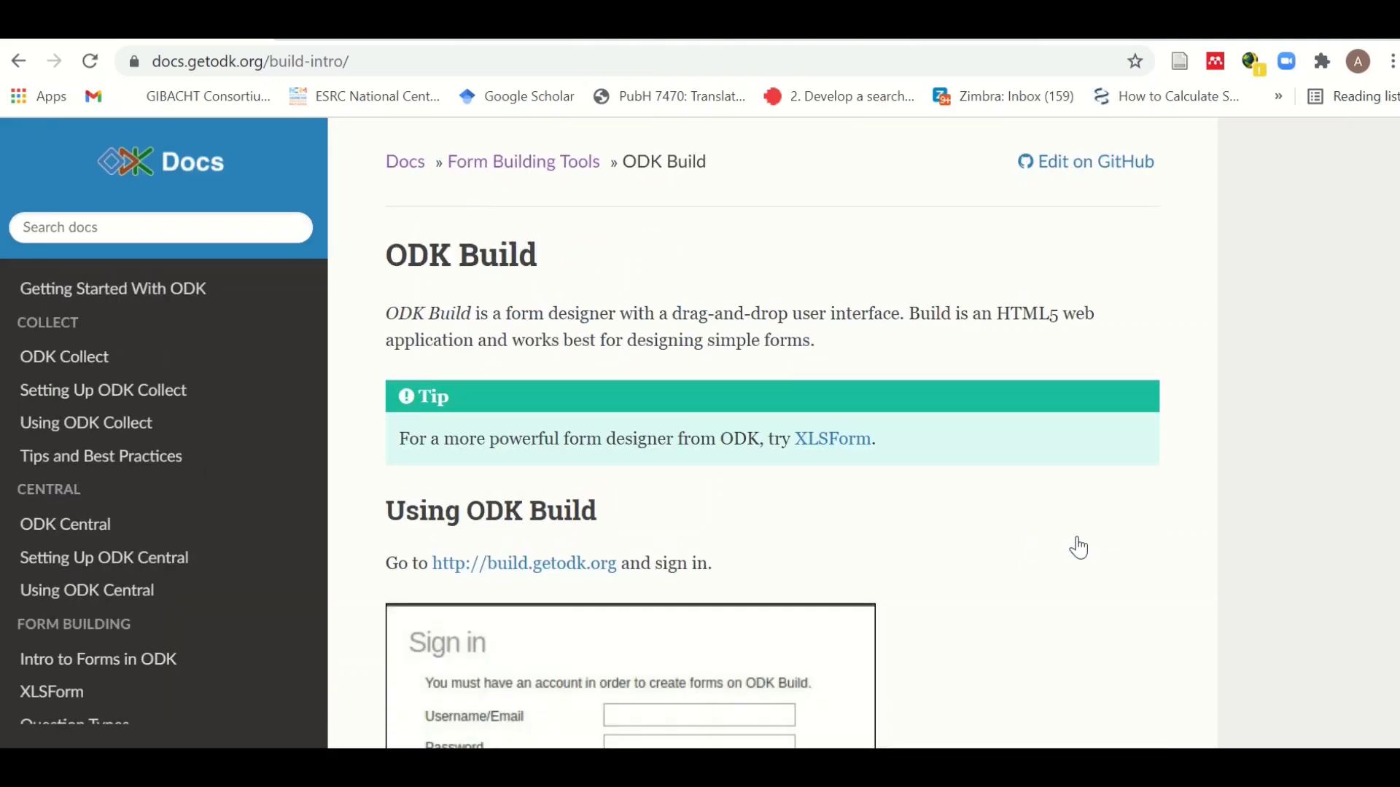
{"action": "scroll", "coordinate": [1079, 547], "scroll_direction": "down", "scroll_amount": 3}
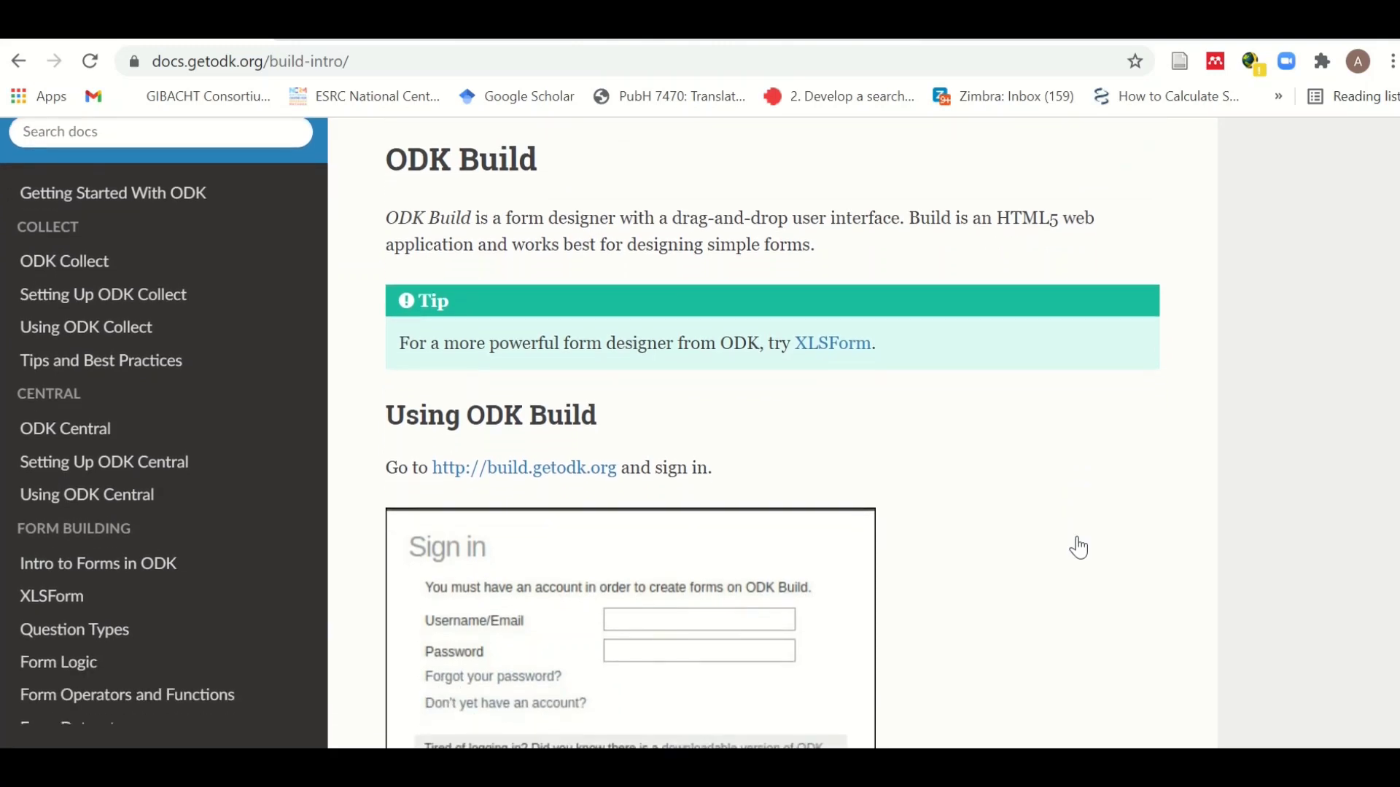
{"action": "scroll", "coordinate": [1079, 547], "scroll_direction": "down", "scroll_amount": 3}
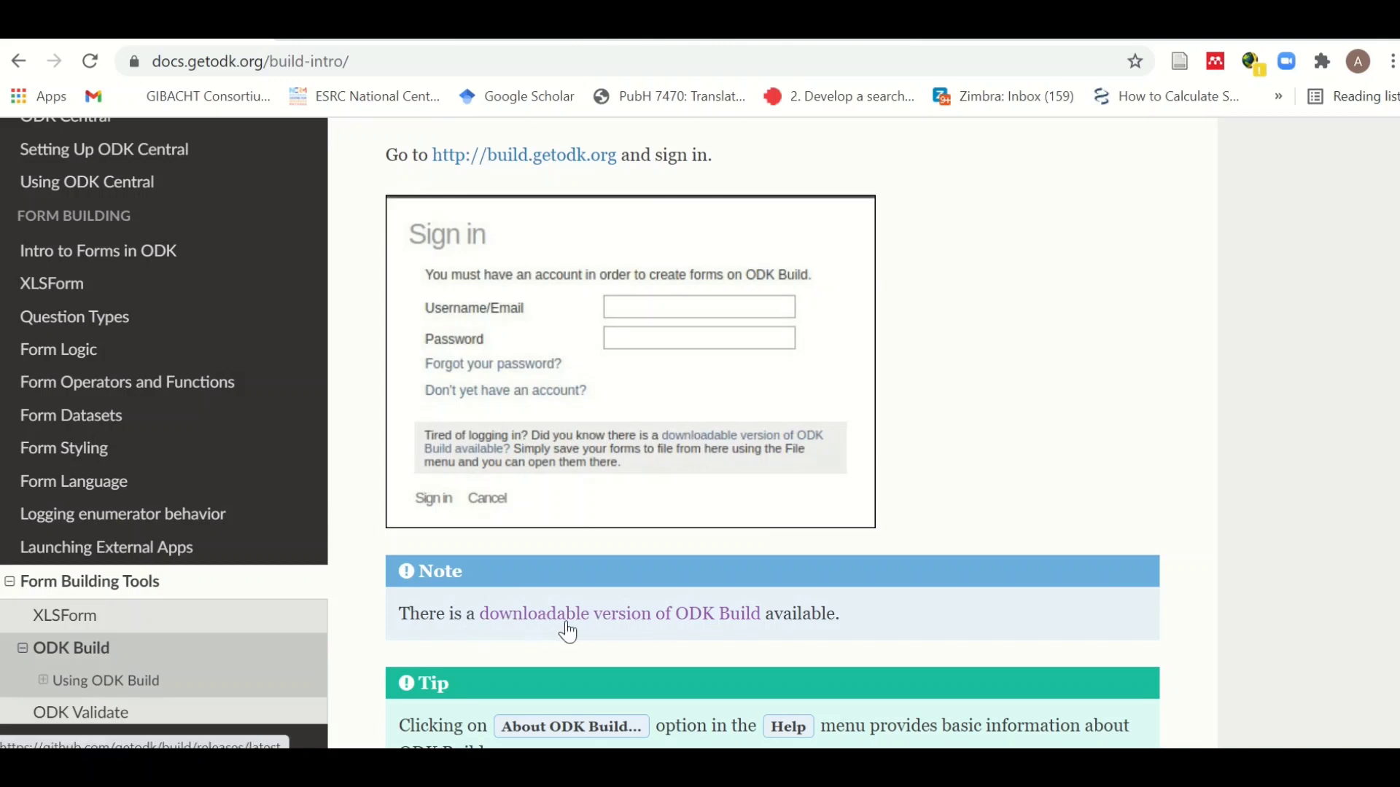
Follow the downloadable-version link to the ODK Build 0.3.5 GitHub release and download odkbuild.win.x64.zip
{"action": "left_click", "coordinate": [693, 626]}
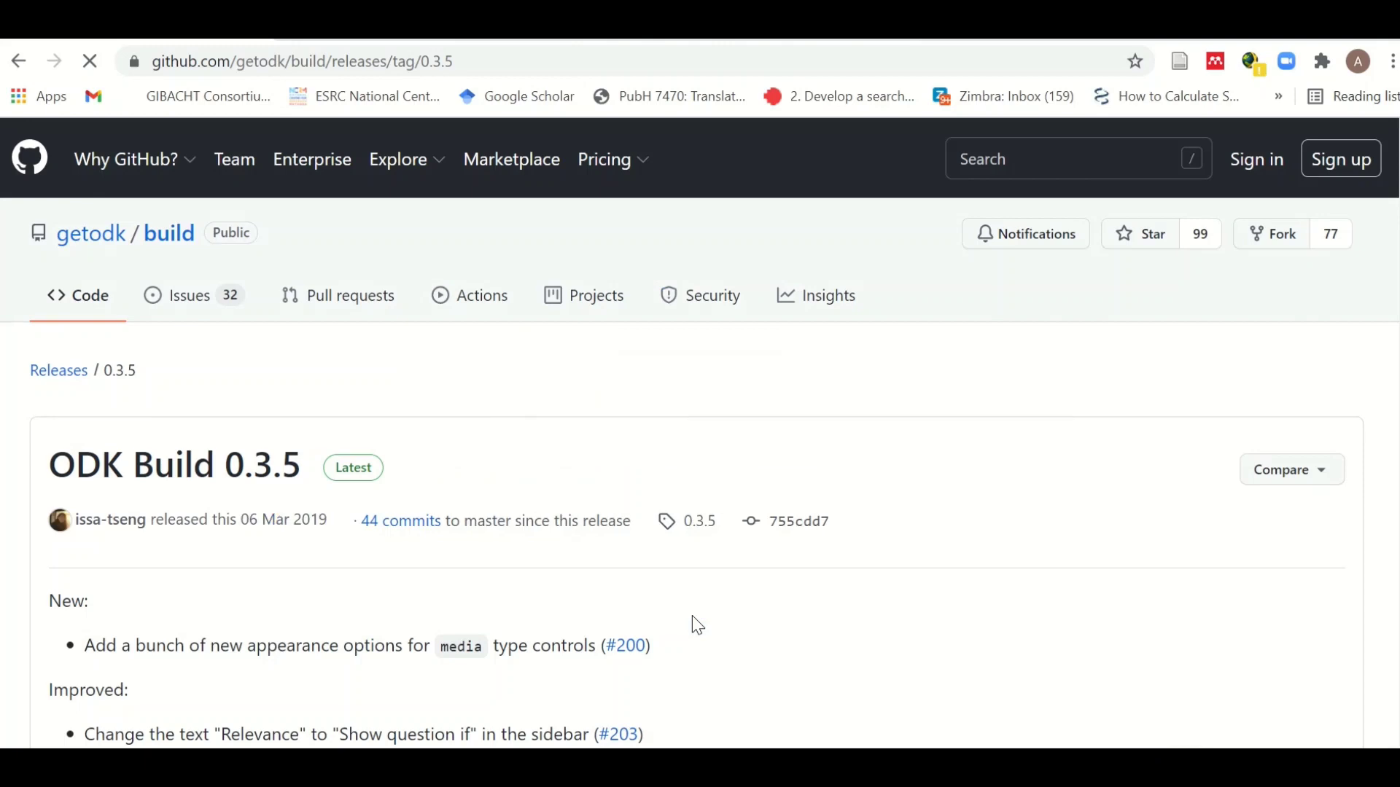
{"action": "scroll", "coordinate": [693, 618], "scroll_direction": "down", "scroll_amount": 1}
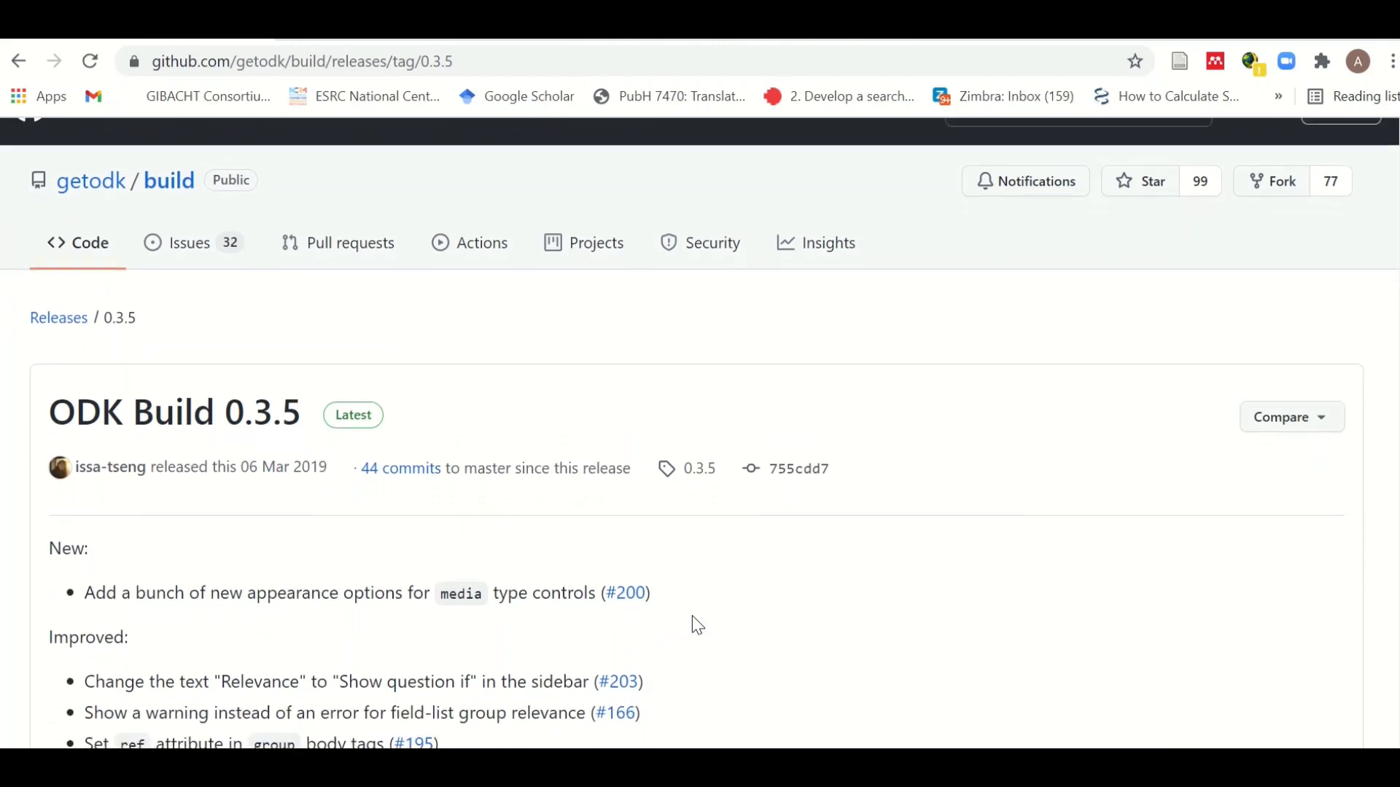
{"action": "scroll", "coordinate": [693, 615], "scroll_direction": "up", "scroll_amount": 1}
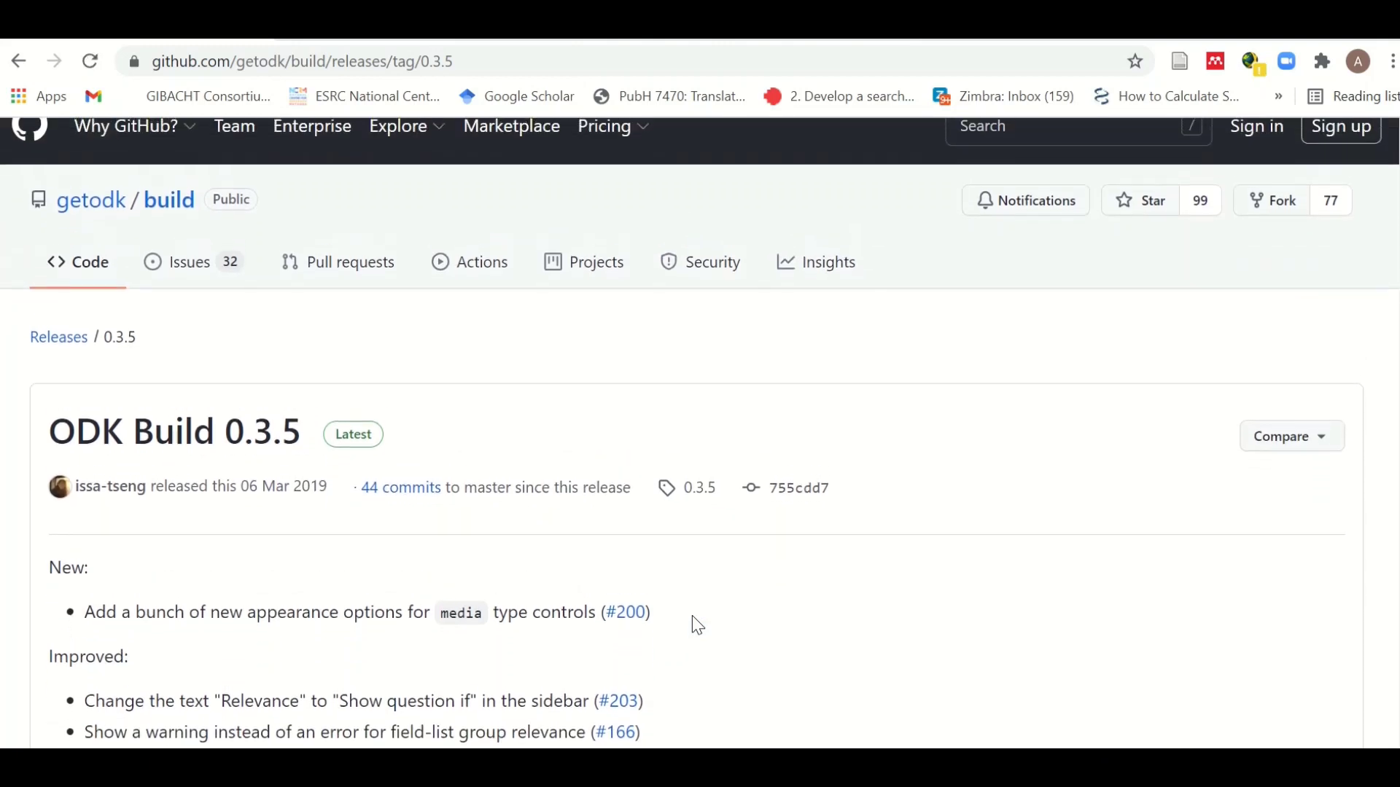
{"action": "scroll", "coordinate": [693, 616], "scroll_direction": "down", "scroll_amount": 2}
{"action": "scroll", "coordinate": [692, 617], "scroll_direction": "down", "scroll_amount": 4}
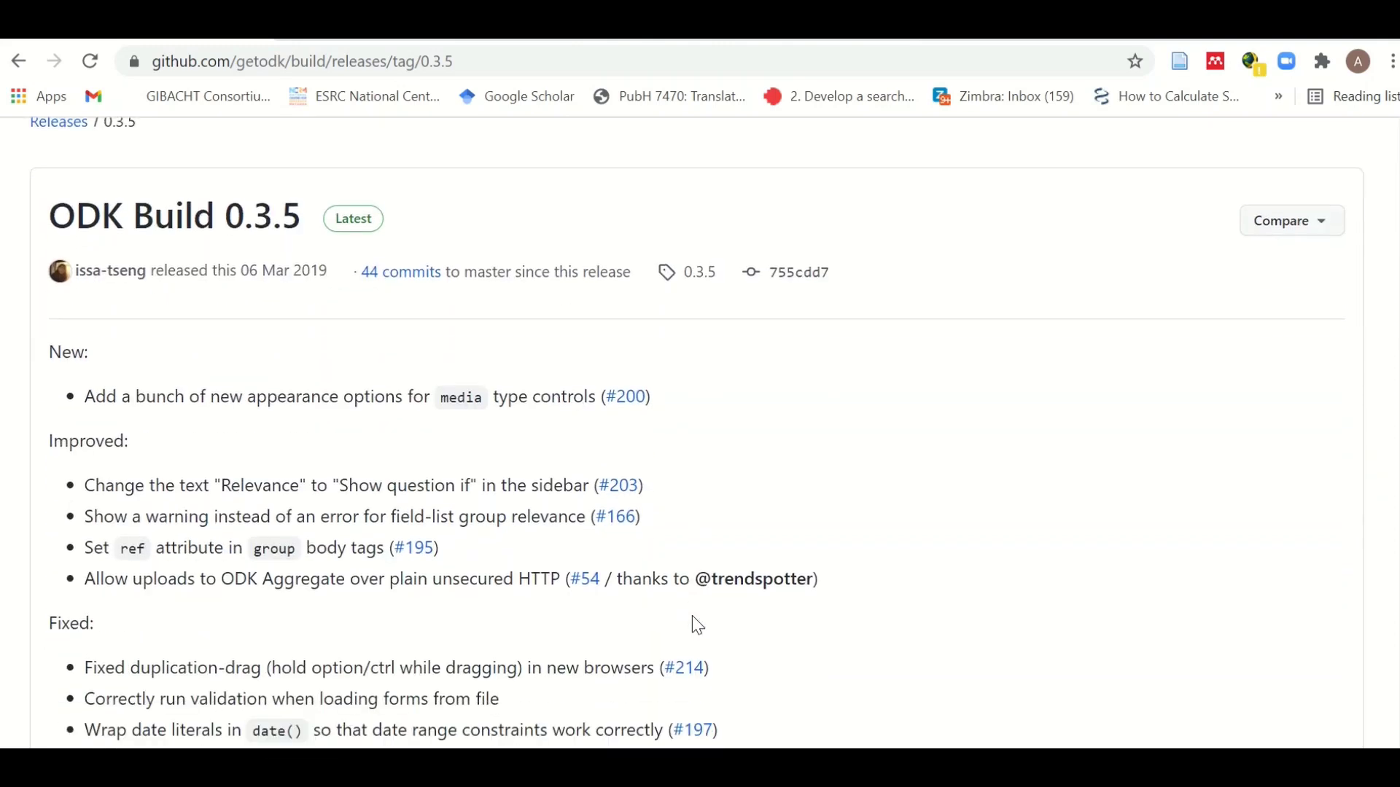
{"action": "scroll", "coordinate": [693, 615], "scroll_direction": "down", "scroll_amount": 3}
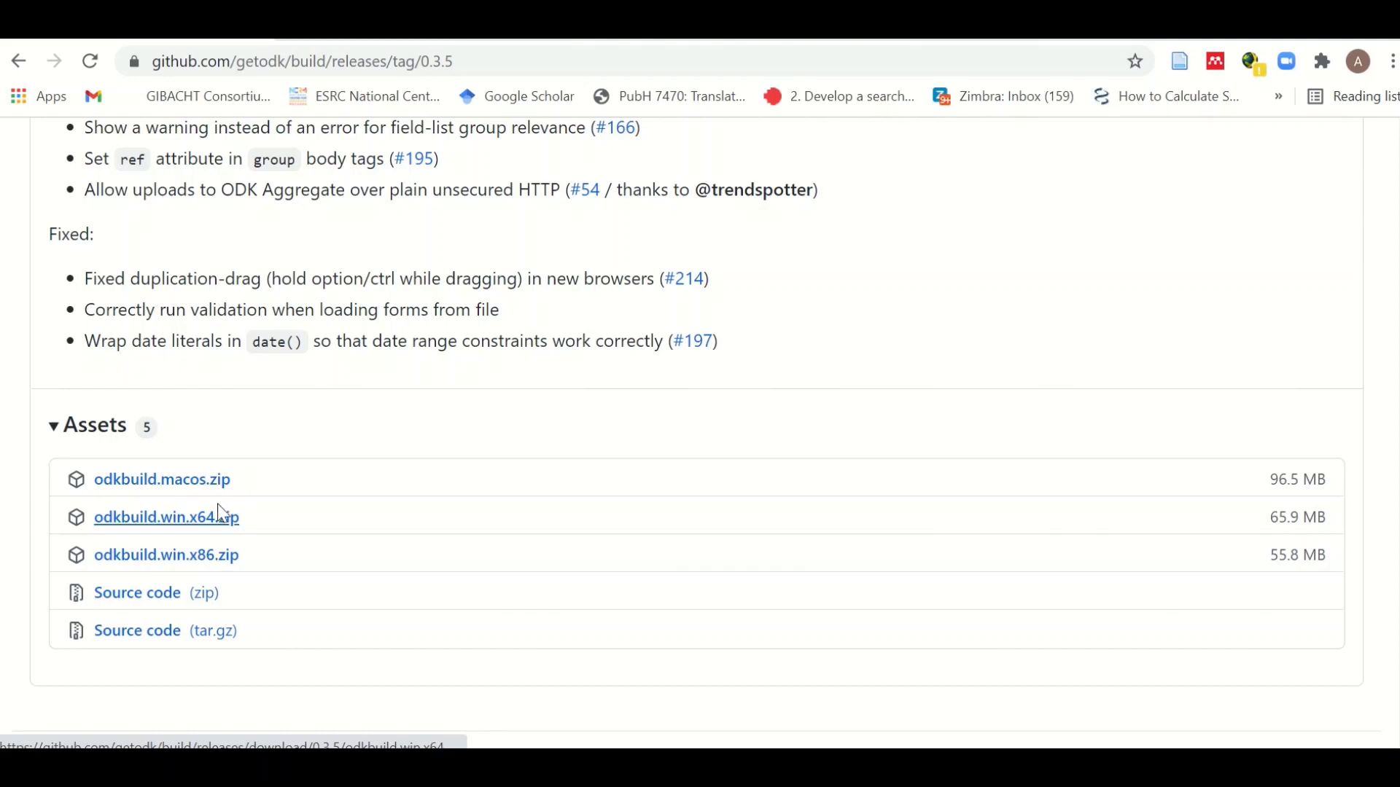
{"action": "left_click", "coordinate": [180, 523]}
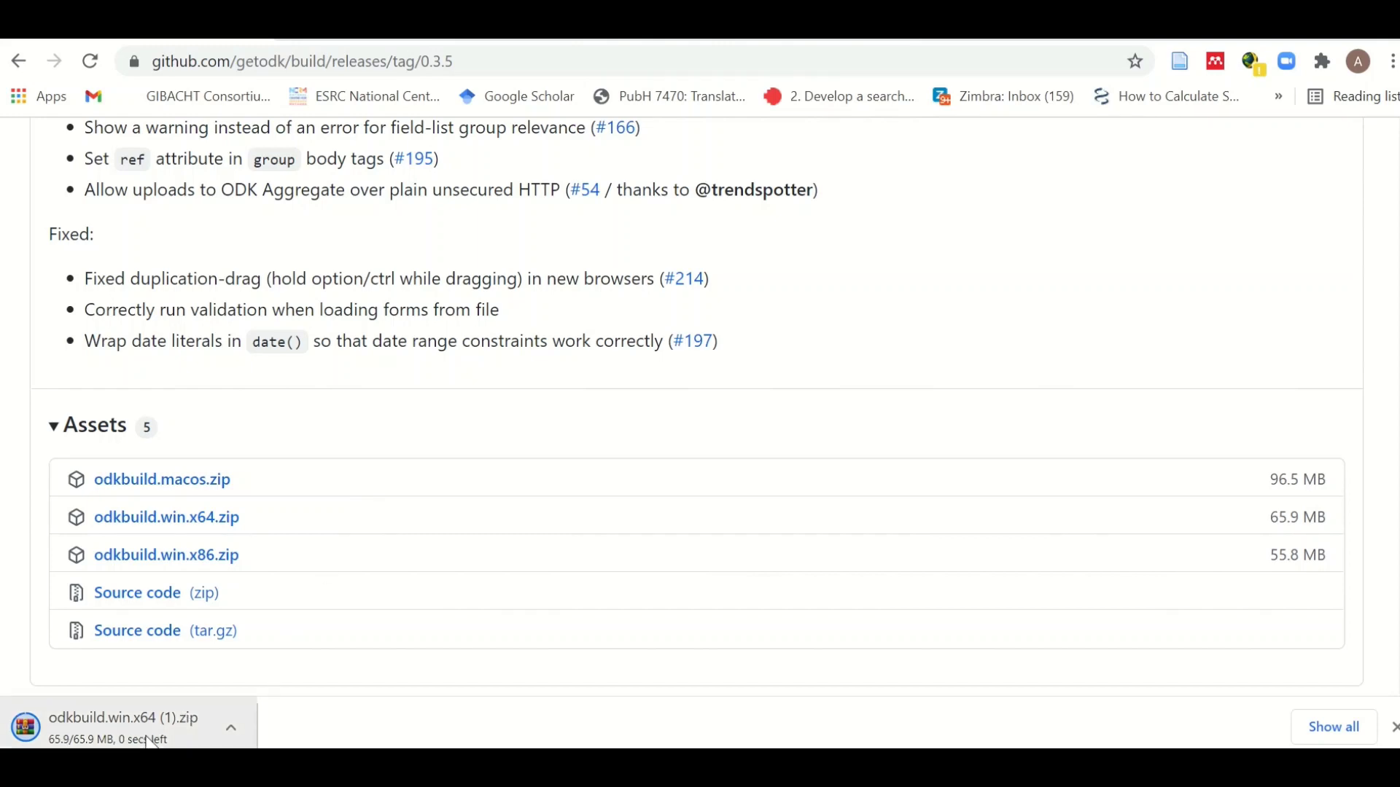
Show the downloaded odkbuild.win.x64 (1).zip in its Downloads folder
{"action": "left_click", "coordinate": [232, 731]}
{"action": "left_click", "coordinate": [350, 652]}
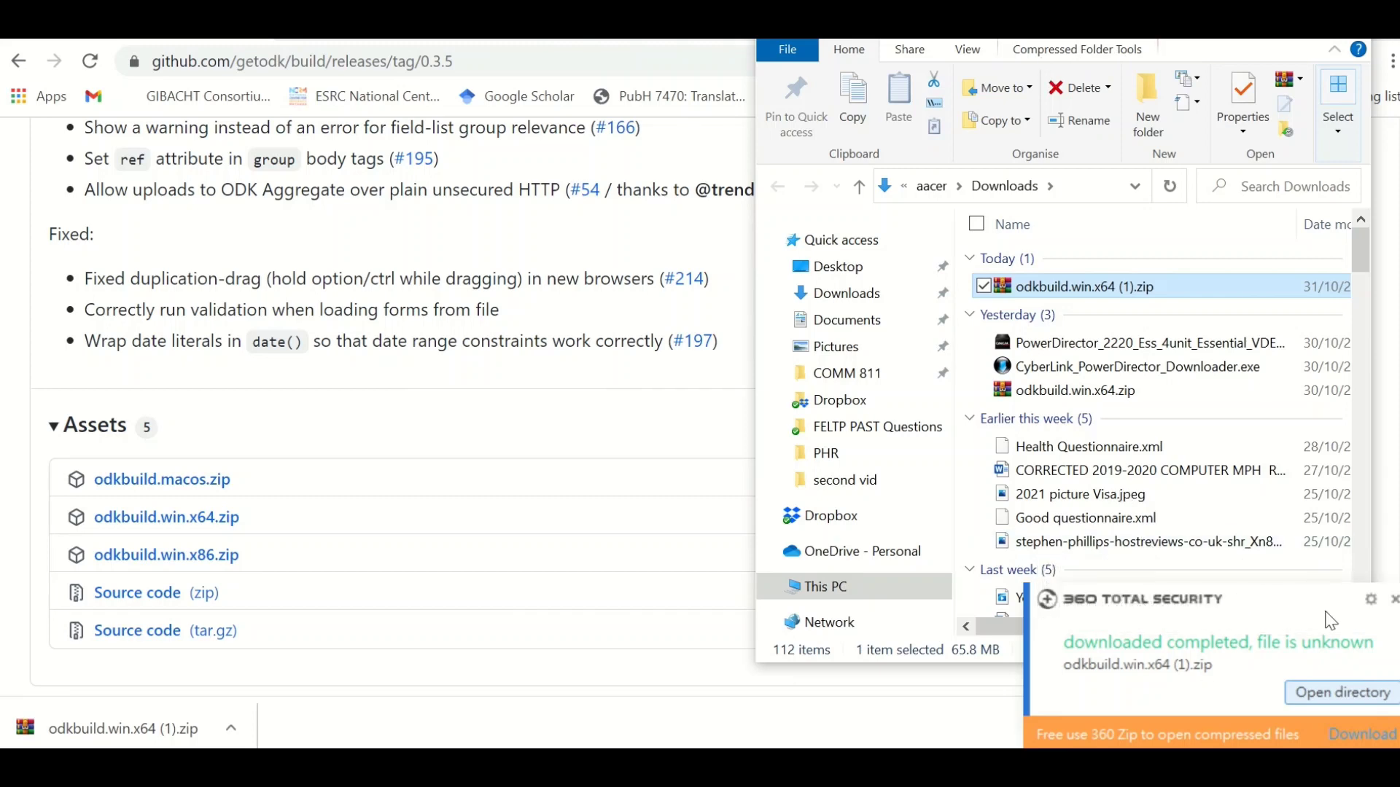
Dismiss the security notice, open the zip in WinRAR, show the desktop, and cancel the accidental rename
{"action": "left_click", "coordinate": [1394, 600]}
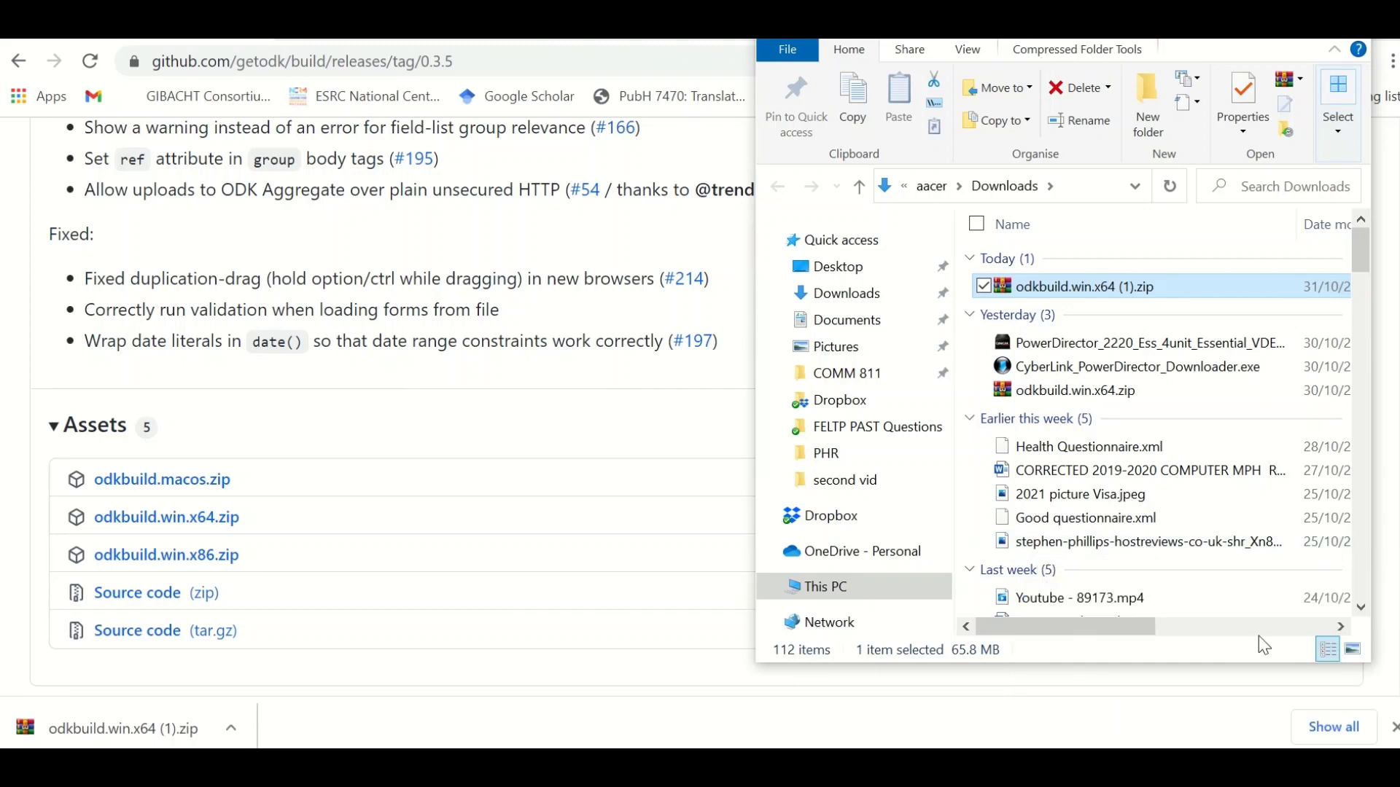
{"action": "left_click", "coordinate": [815, 58]}
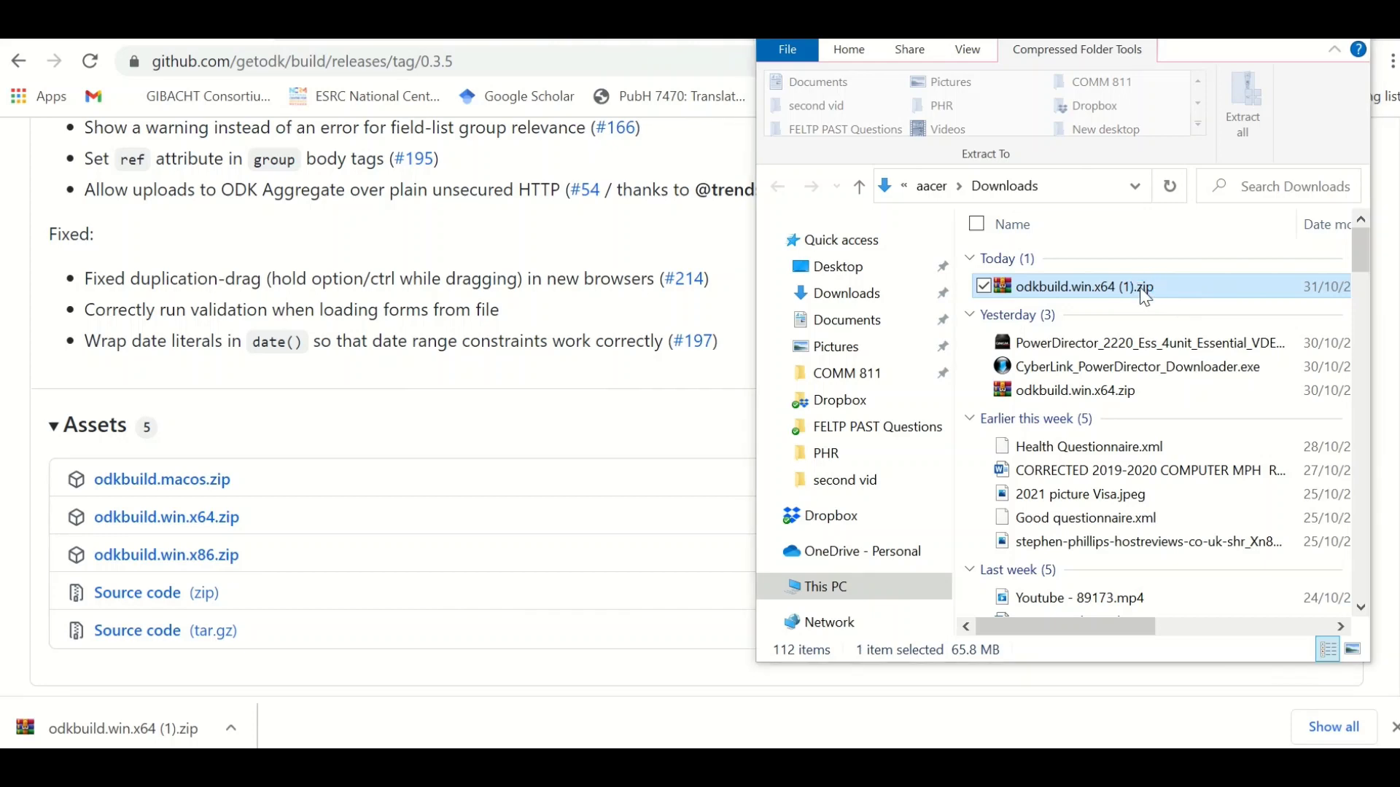
{"action": "double_click", "coordinate": [1145, 288]}
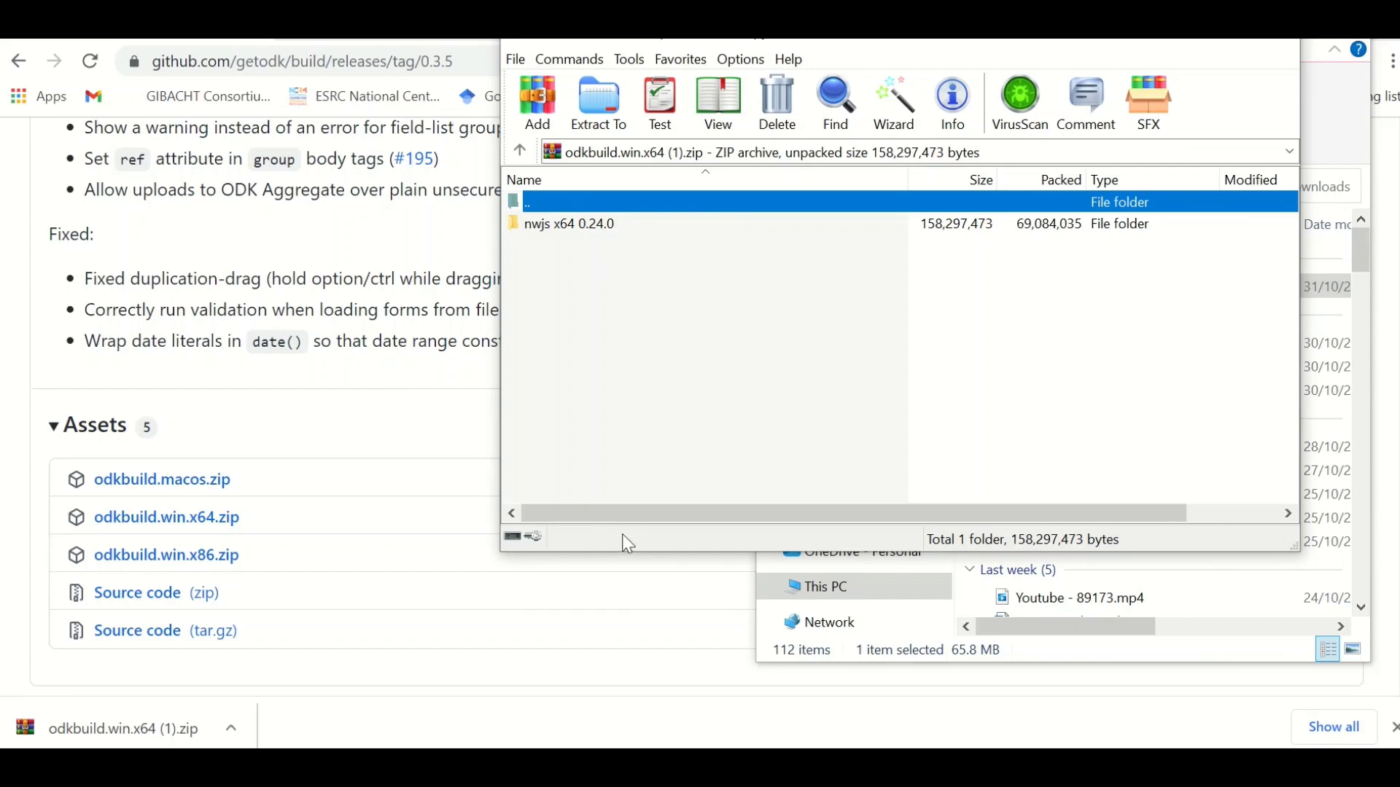
{"action": "key", "text": "super+d"}
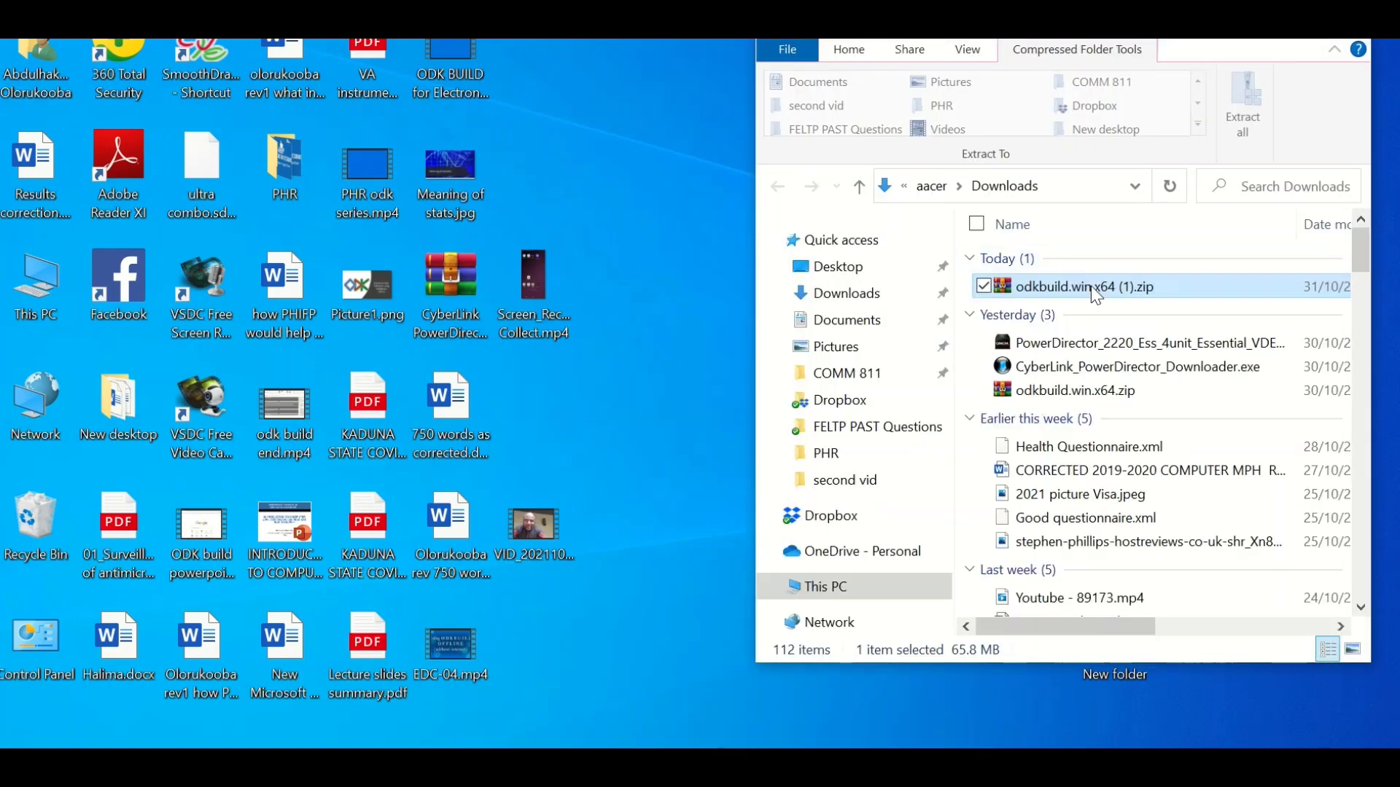
{"action": "left_click", "coordinate": [1092, 285]}
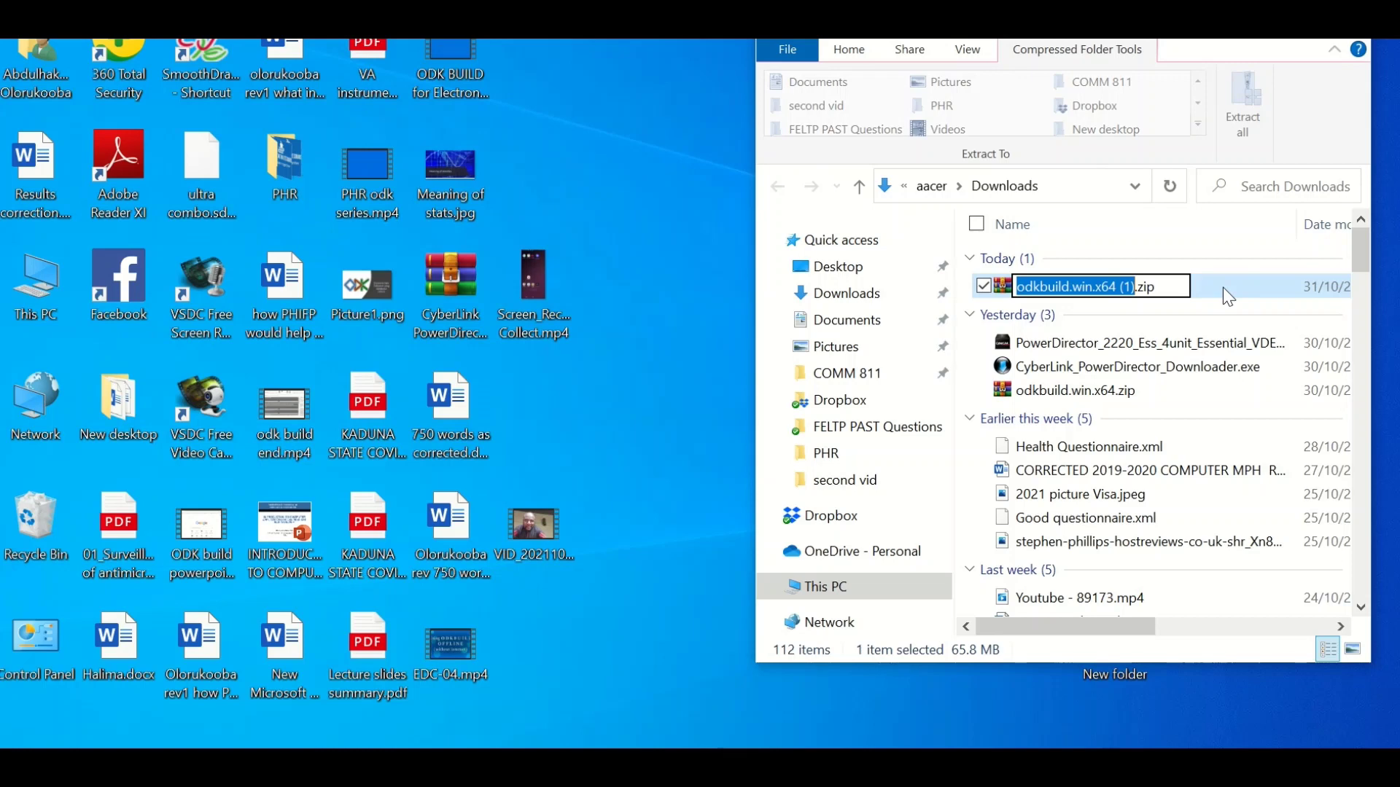
{"action": "left_click", "coordinate": [1223, 288]}
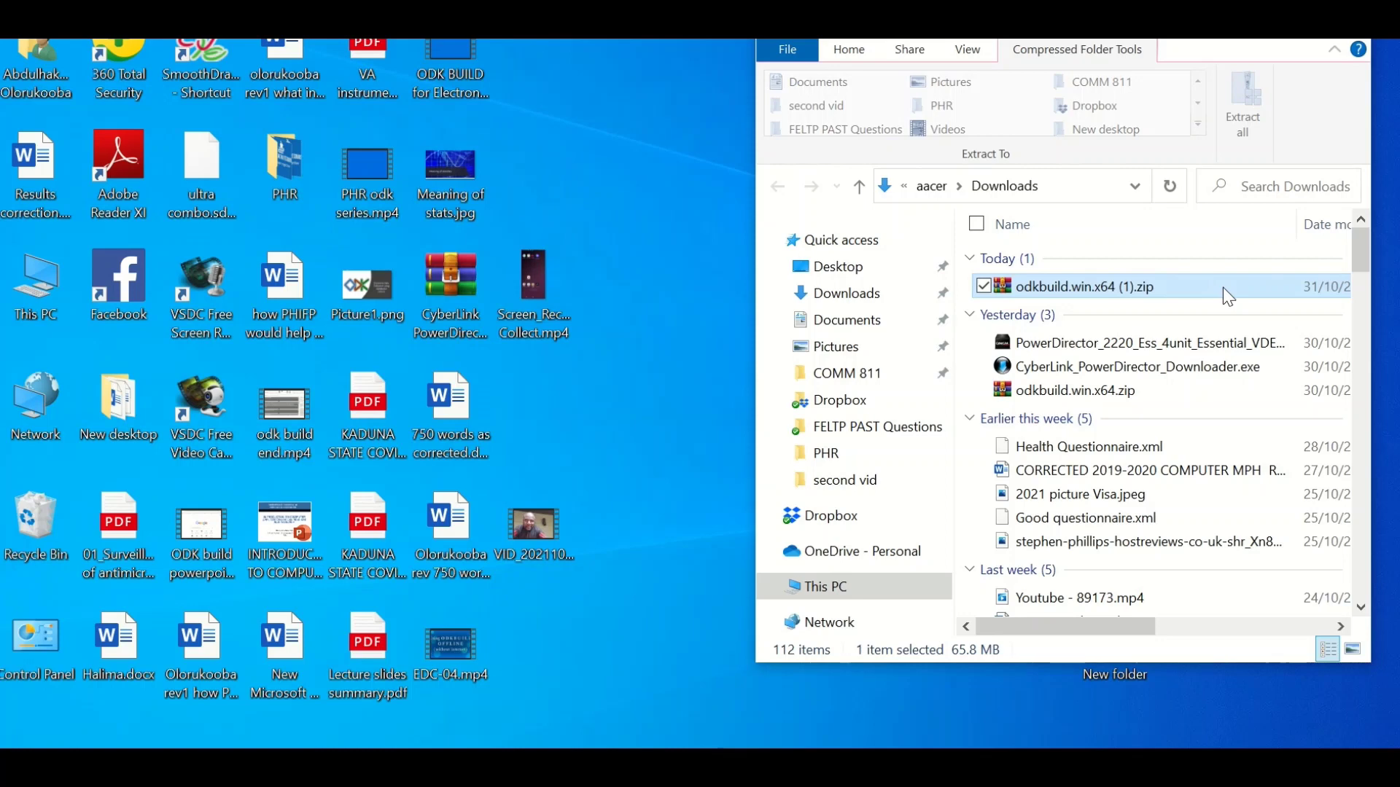
Reopen the zip in WinRAR and drag the nwjs x64 0.24.0 folder onto the desktop
{"action": "mouse_move", "coordinate": [1018, 295]}
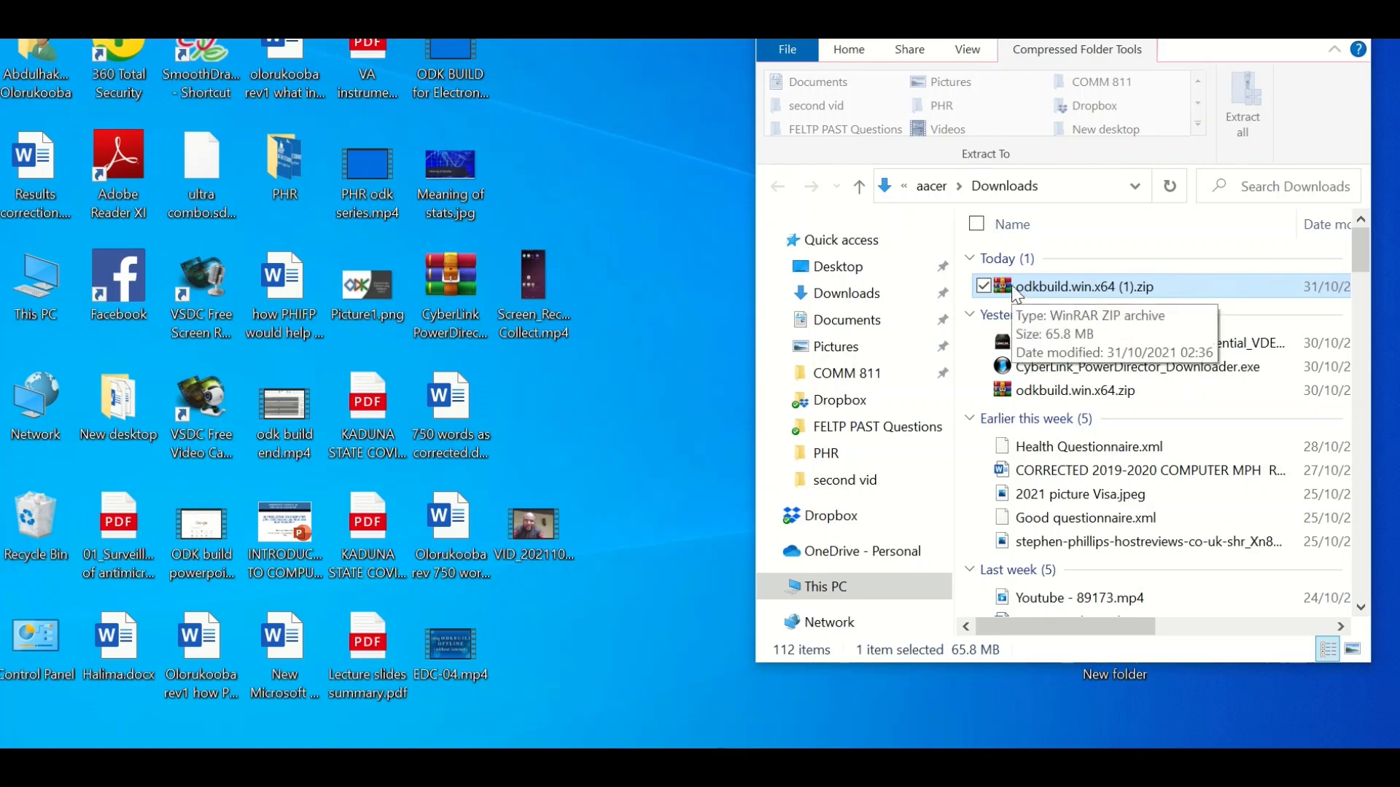
{"action": "double_click", "coordinate": [1010, 285]}
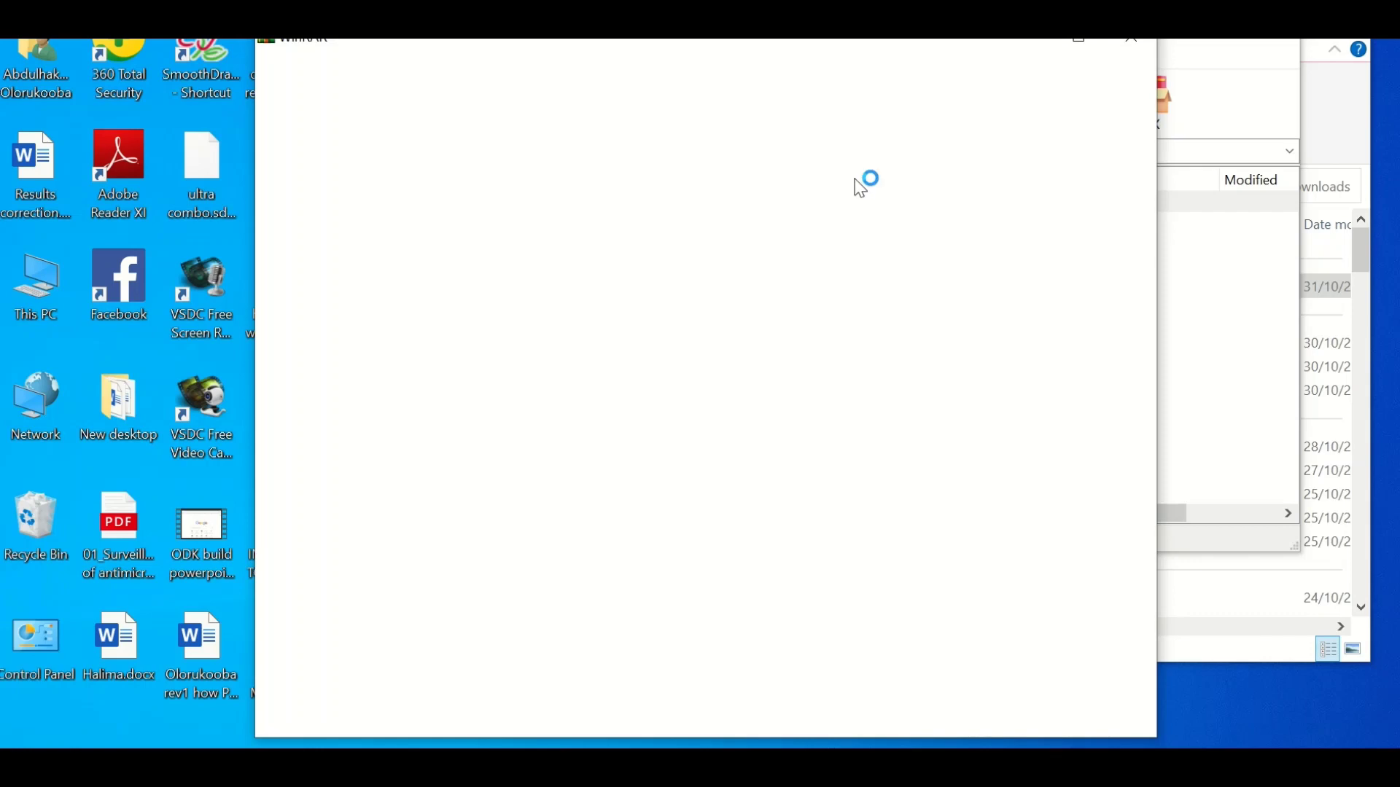
{"action": "left_click", "coordinate": [1131, 45]}
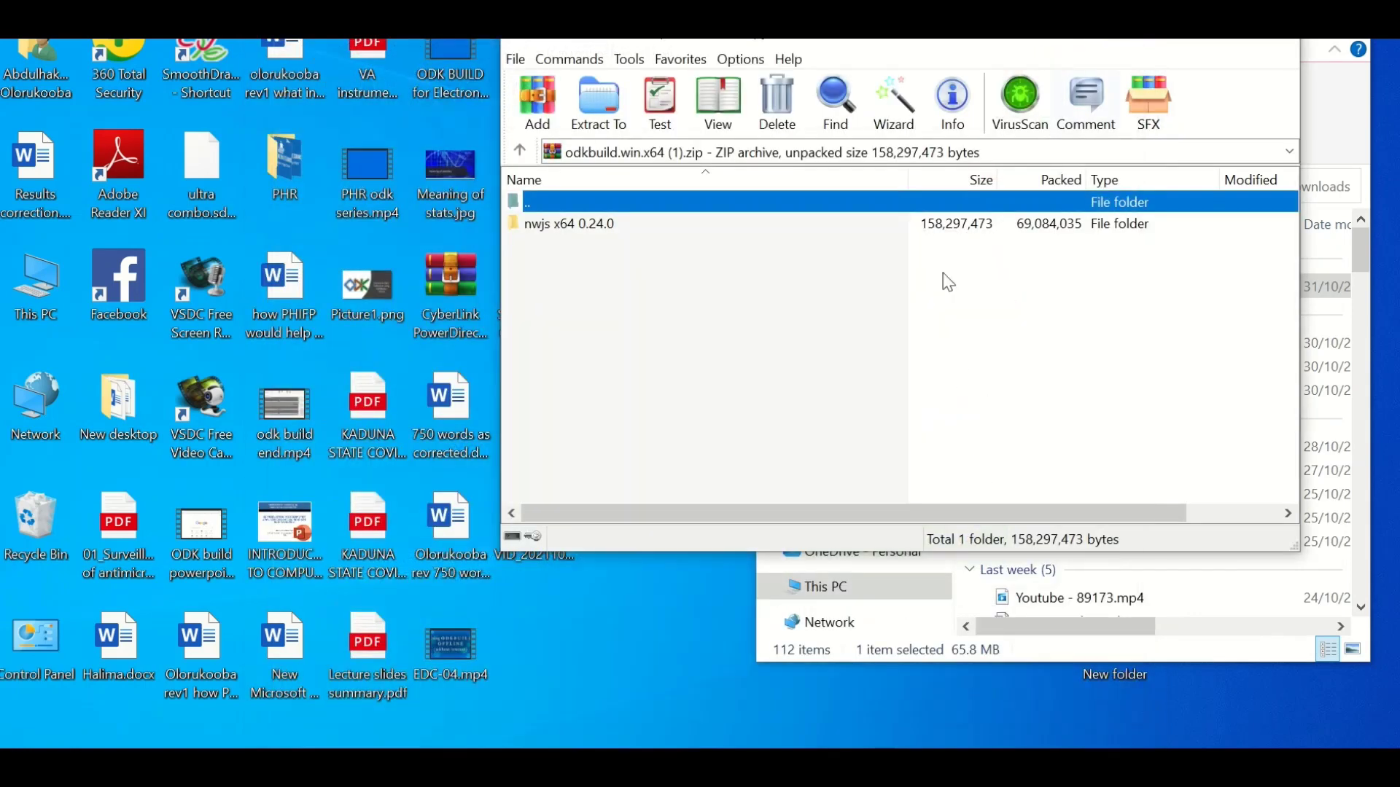
{"action": "double_click", "coordinate": [580, 229]}
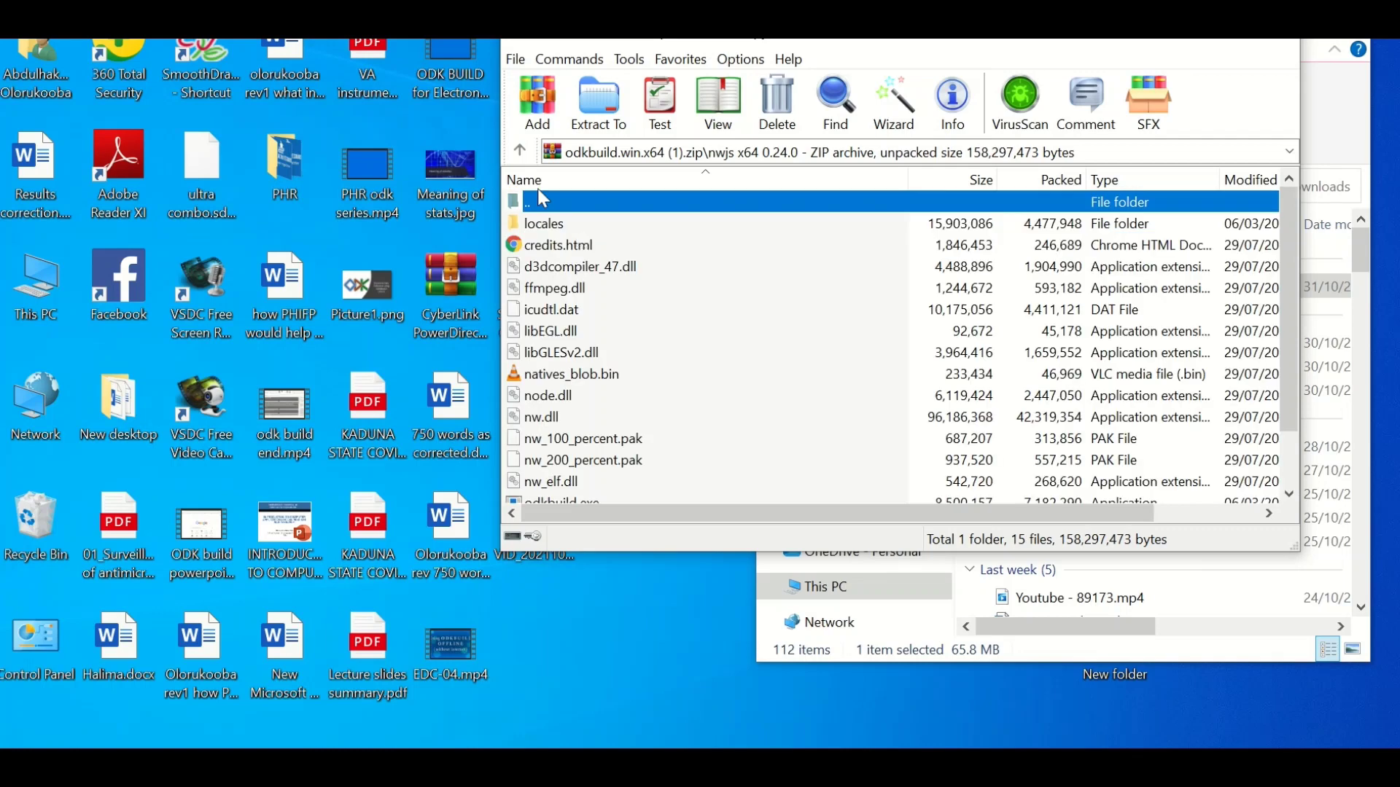
{"action": "left_click", "coordinate": [520, 150]}
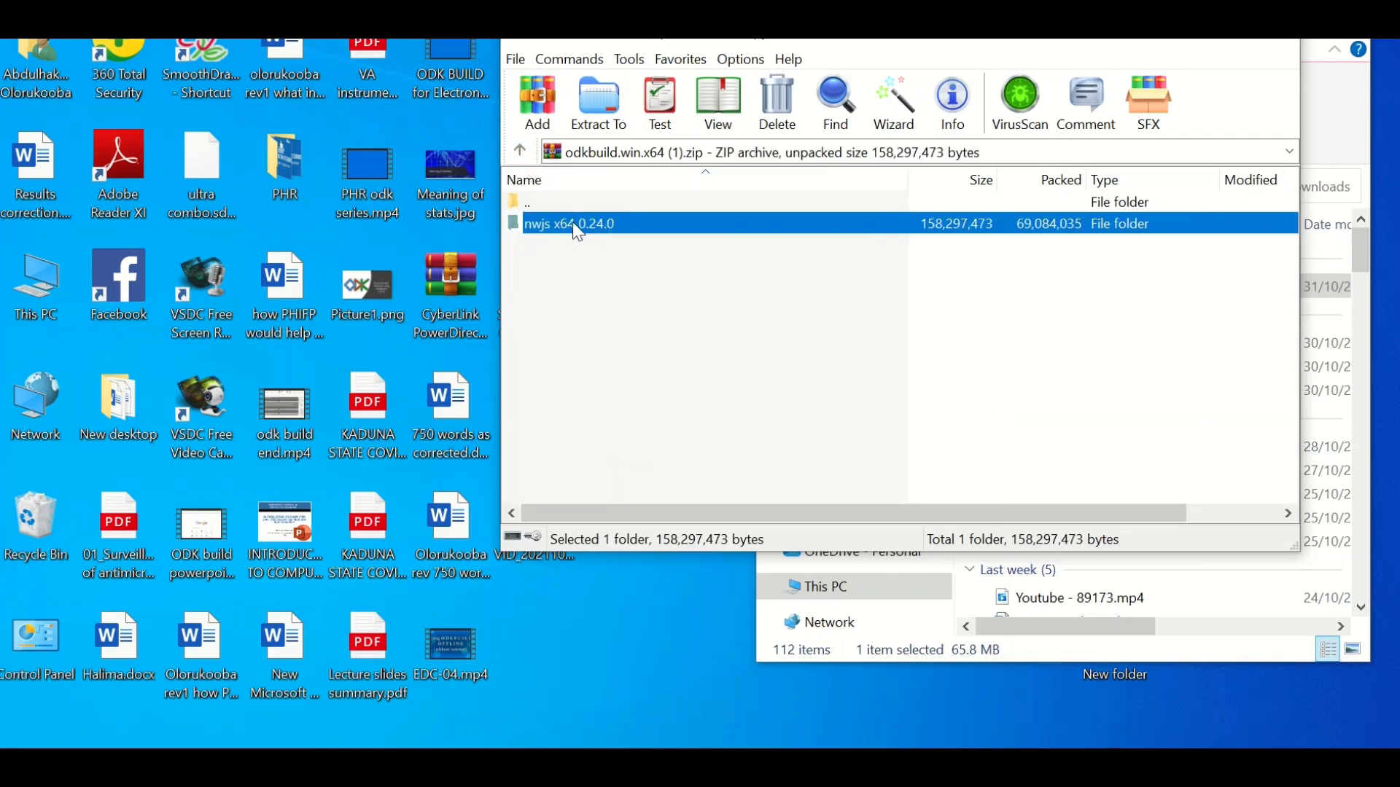
{"action": "left_click_drag", "start_coordinate": [575, 223], "coordinate": [571, 644]}
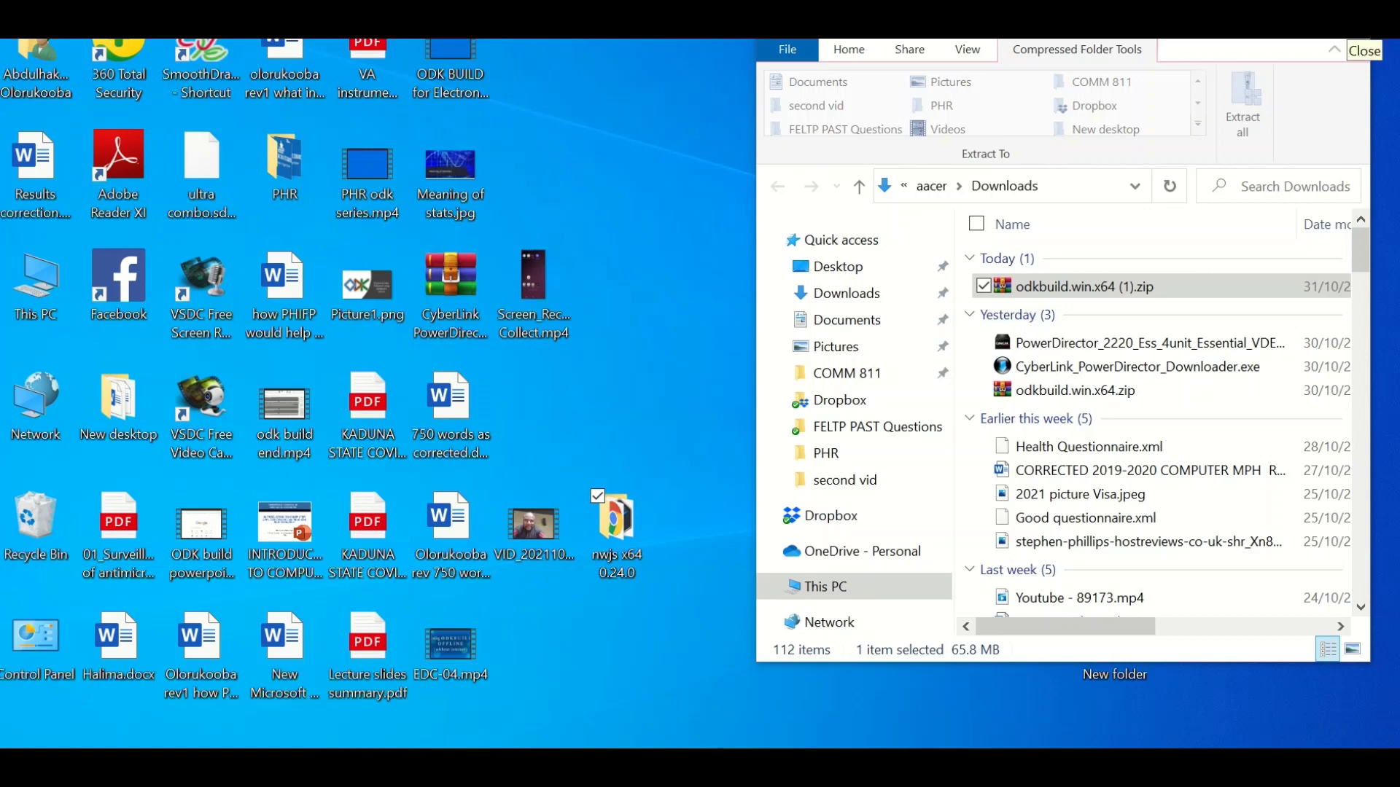
Close the Downloads window and cut the nwjs x64 0.24.0 folder from the desktop
{"action": "left_click", "coordinate": [1355, 32]}
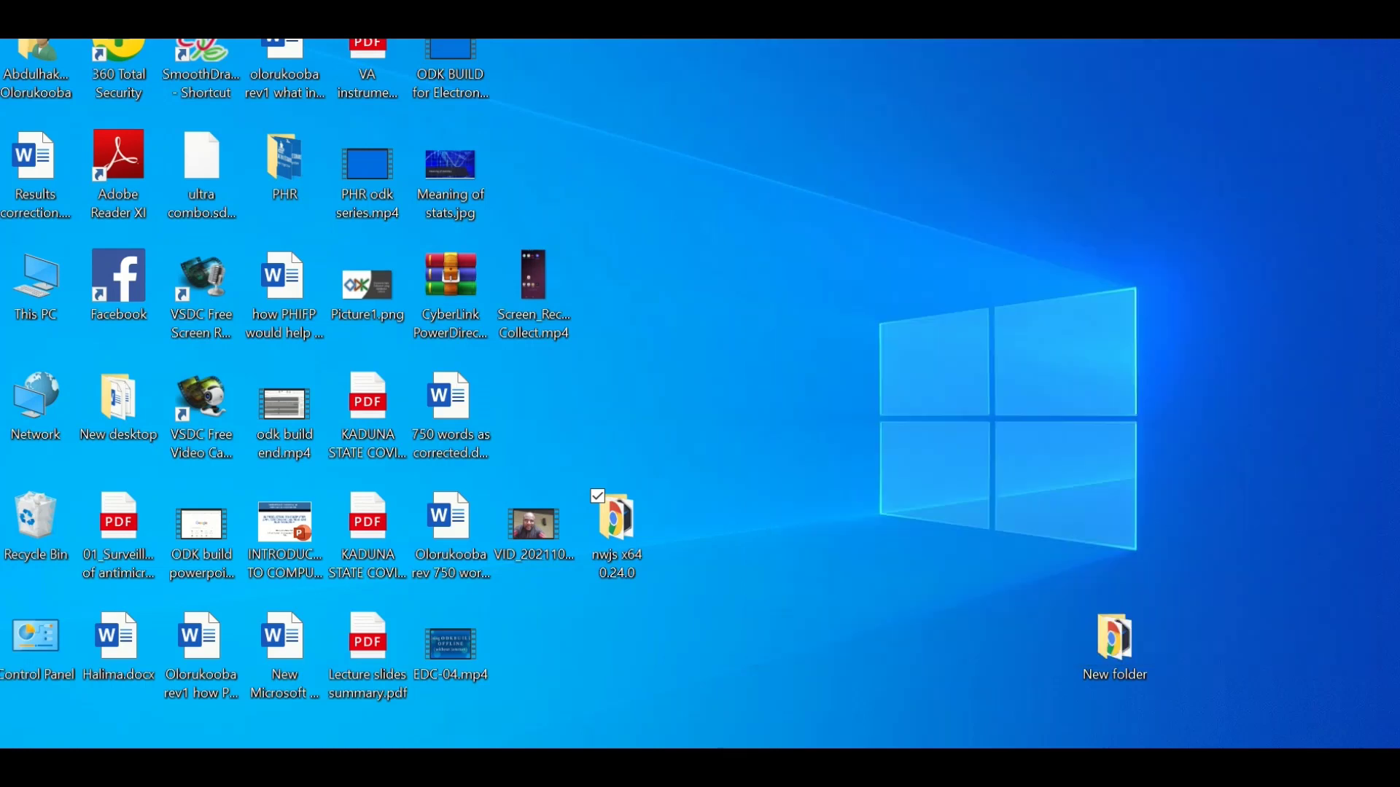
{"action": "double_click", "coordinate": [639, 522]}
{"action": "right_click", "coordinate": [639, 522]}
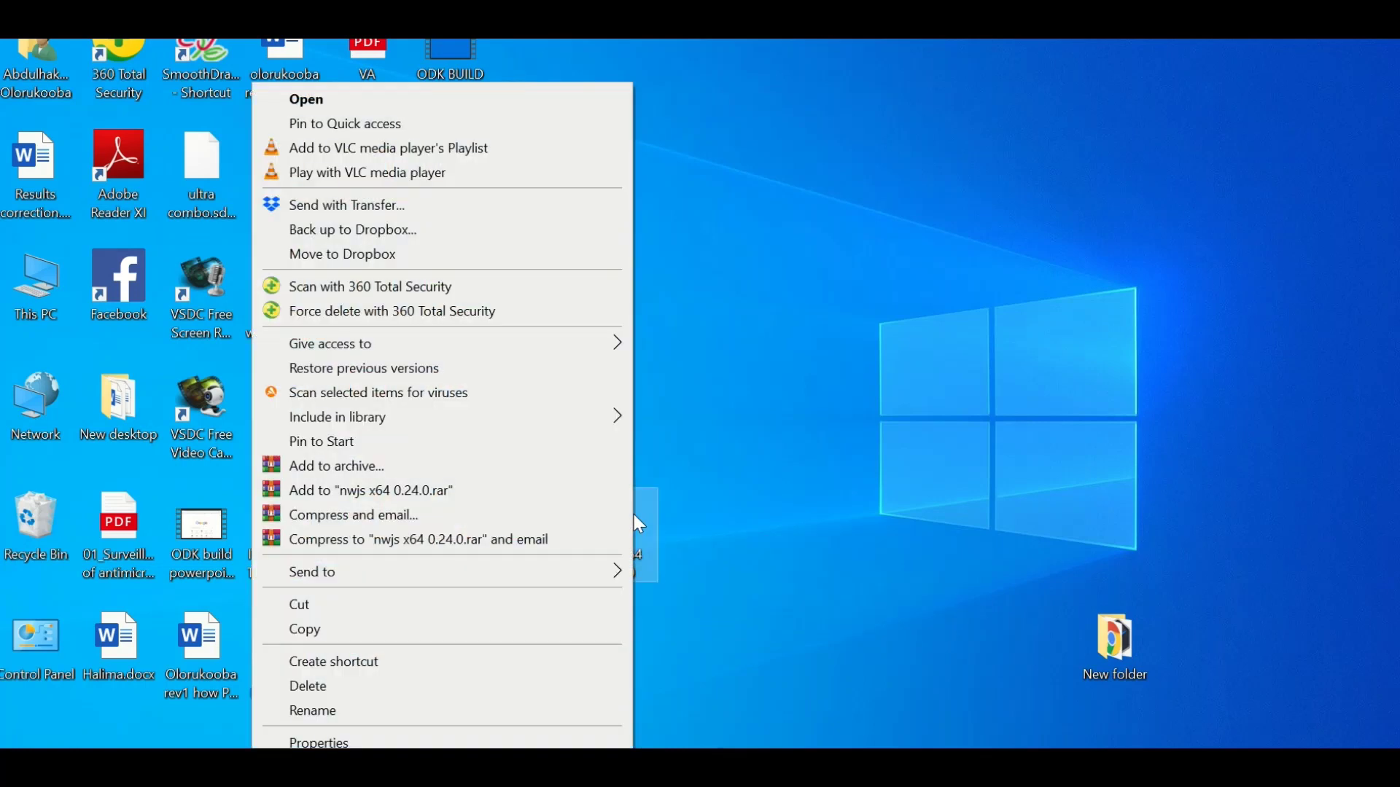
{"action": "left_click", "coordinate": [527, 609]}
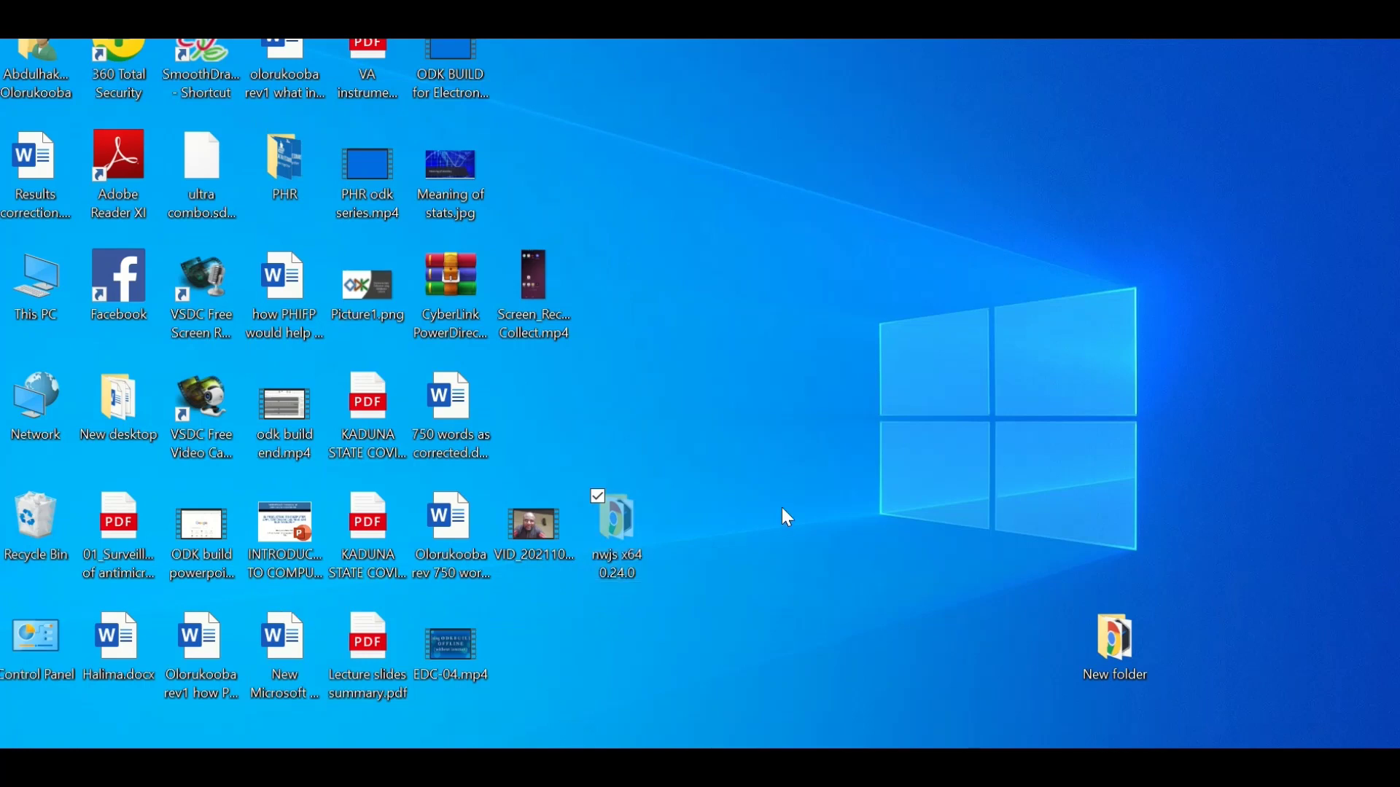
Paste the nwjs x64 0.24.0 folder into Documents and open it
{"action": "key", "text": "super+e"}
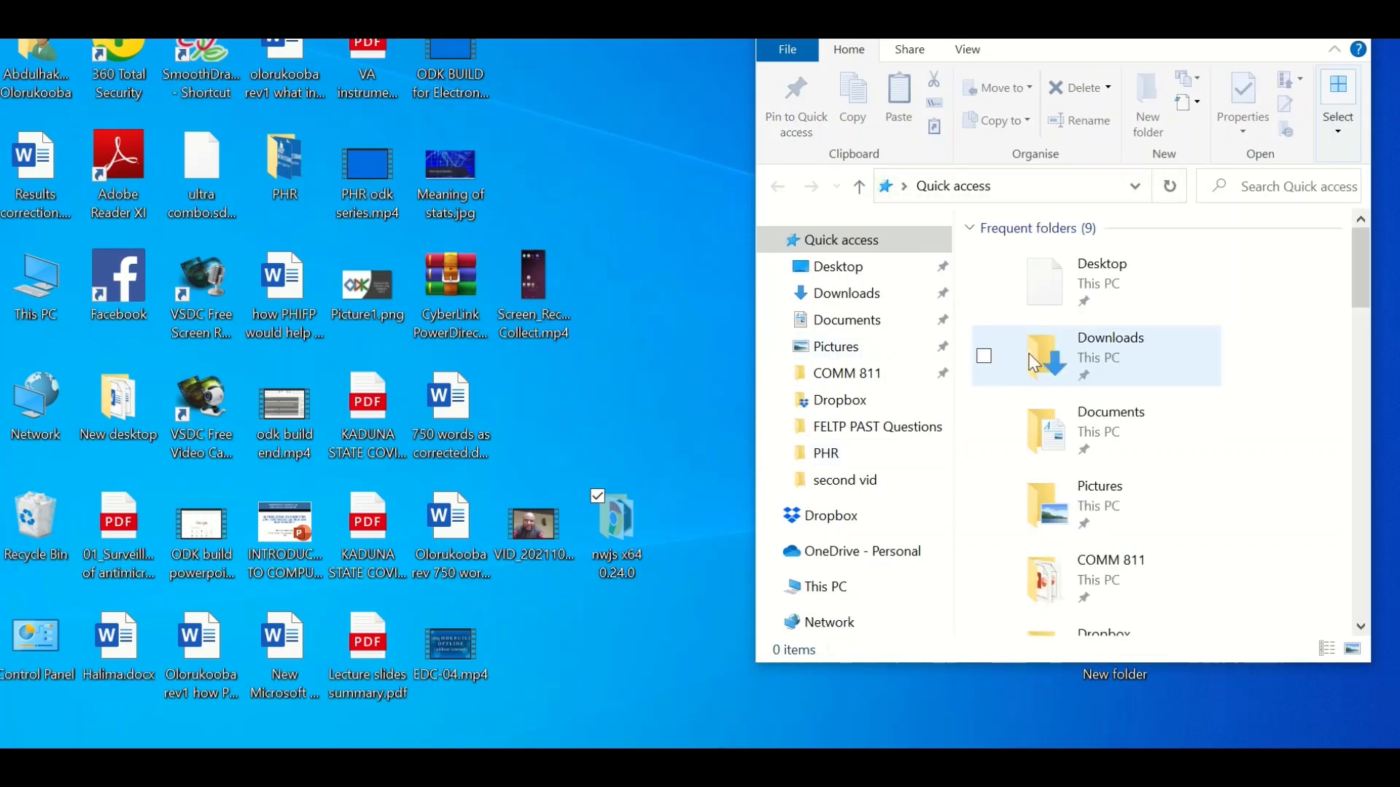
{"action": "left_click", "coordinate": [861, 333]}
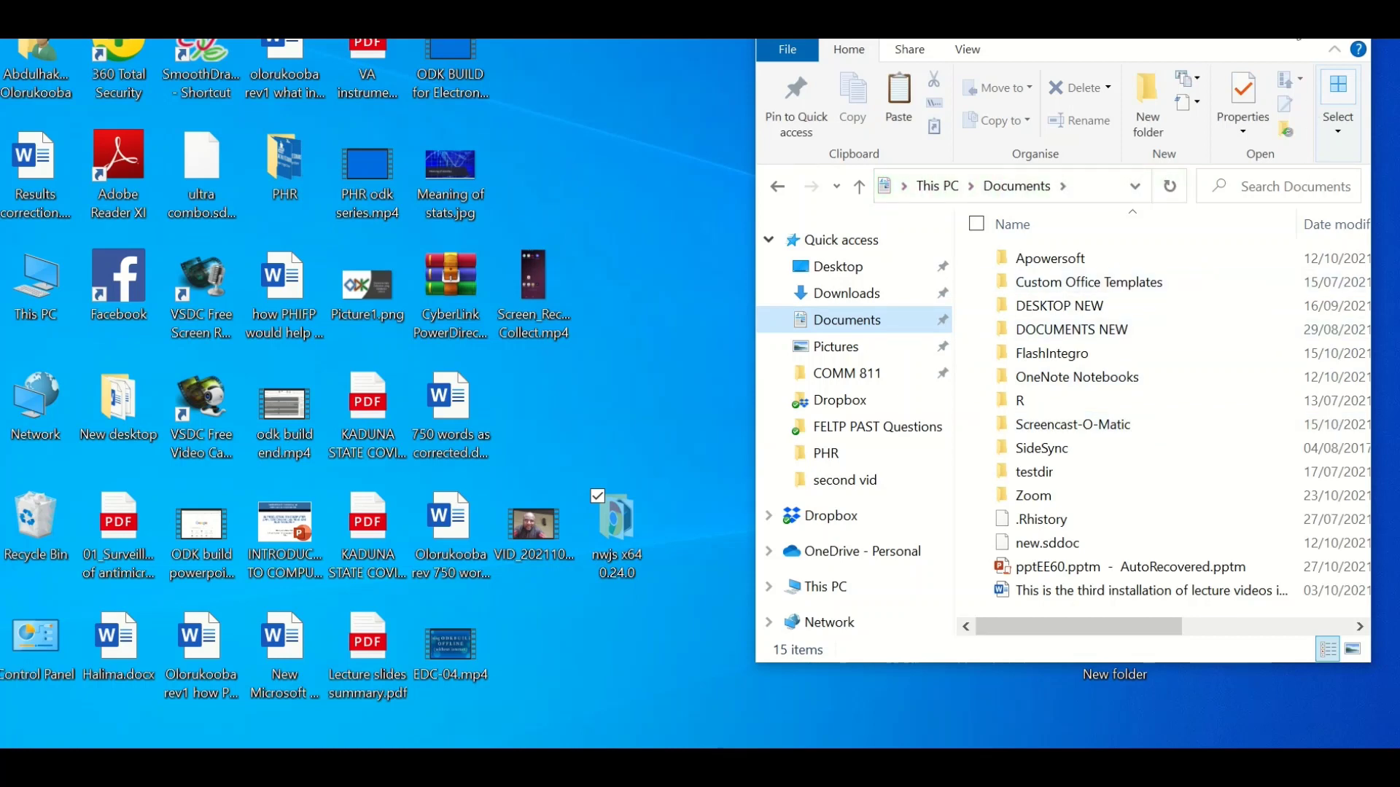
{"action": "key", "text": "super+Up"}
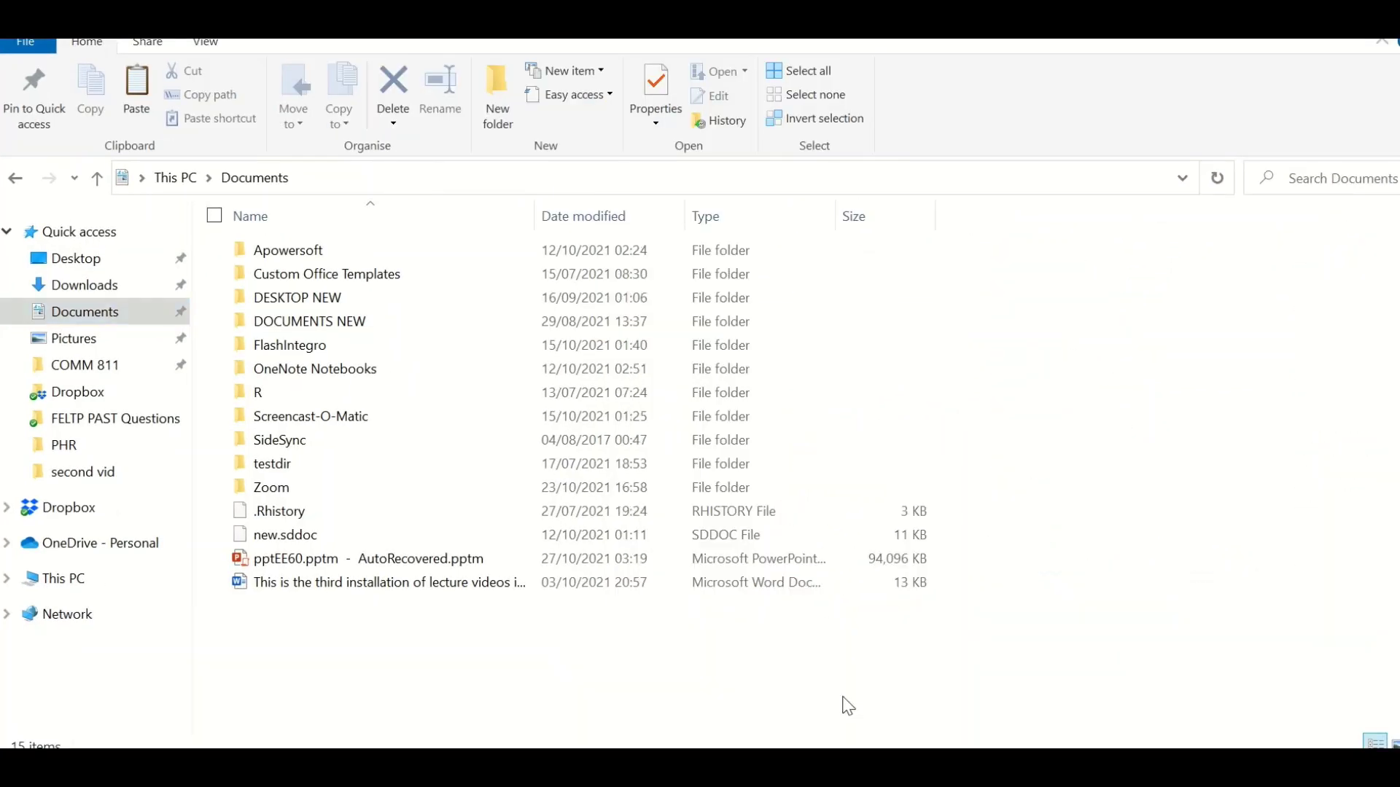
{"action": "right_click", "coordinate": [847, 705]}
{"action": "left_click", "coordinate": [739, 481]}
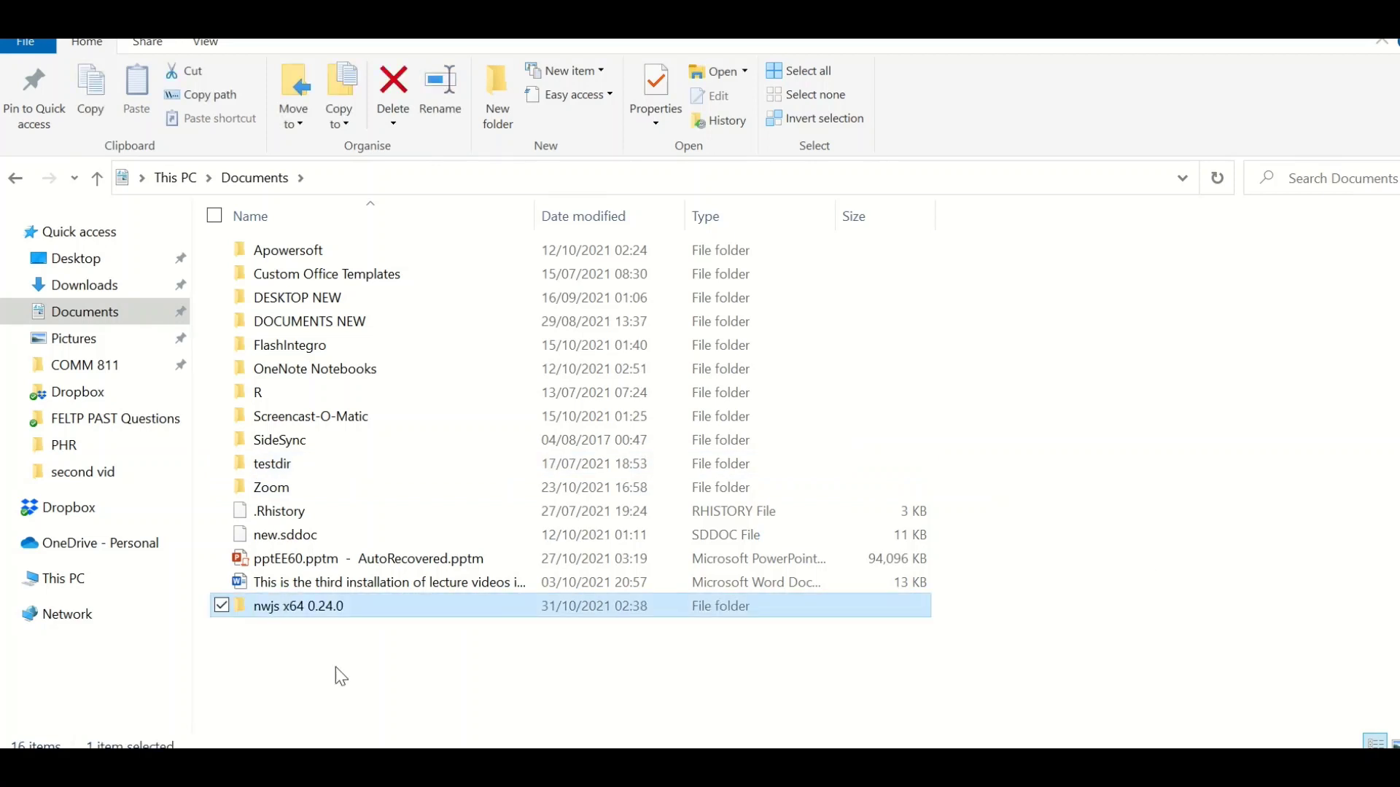
{"action": "double_click", "coordinate": [353, 611]}
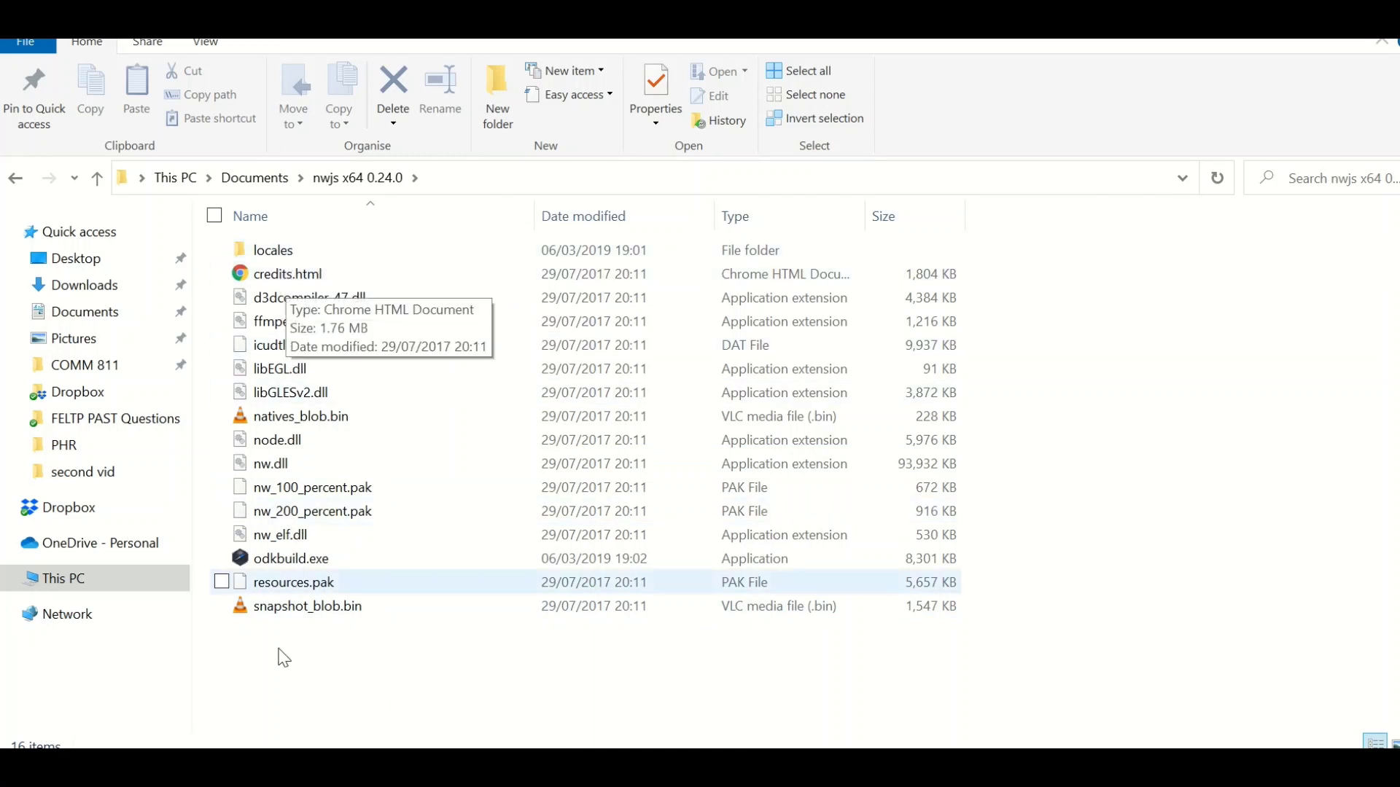
Send odkbuild.exe to the desktop as a shortcut, then show the desktop
{"action": "double_click", "coordinate": [307, 560]}
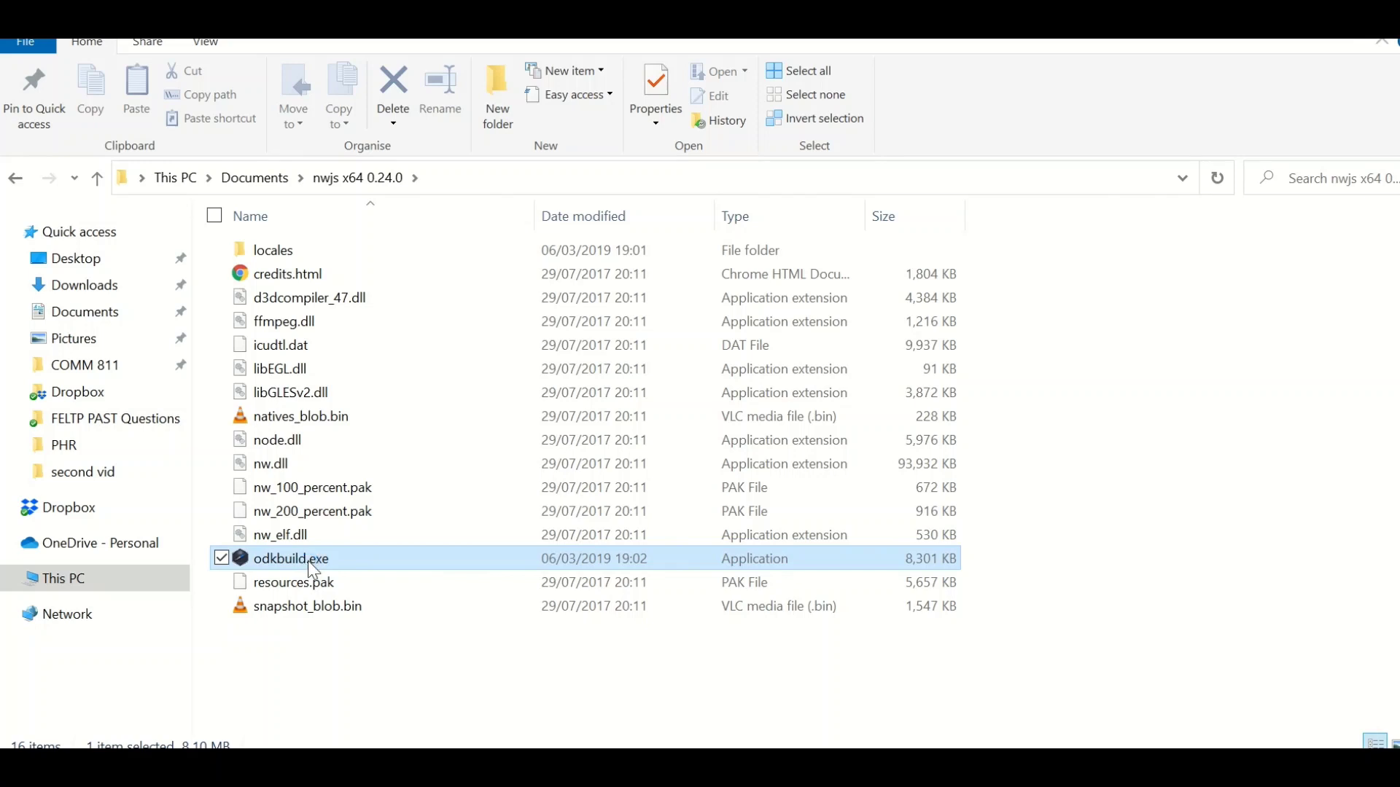
{"action": "double_click", "coordinate": [308, 559]}
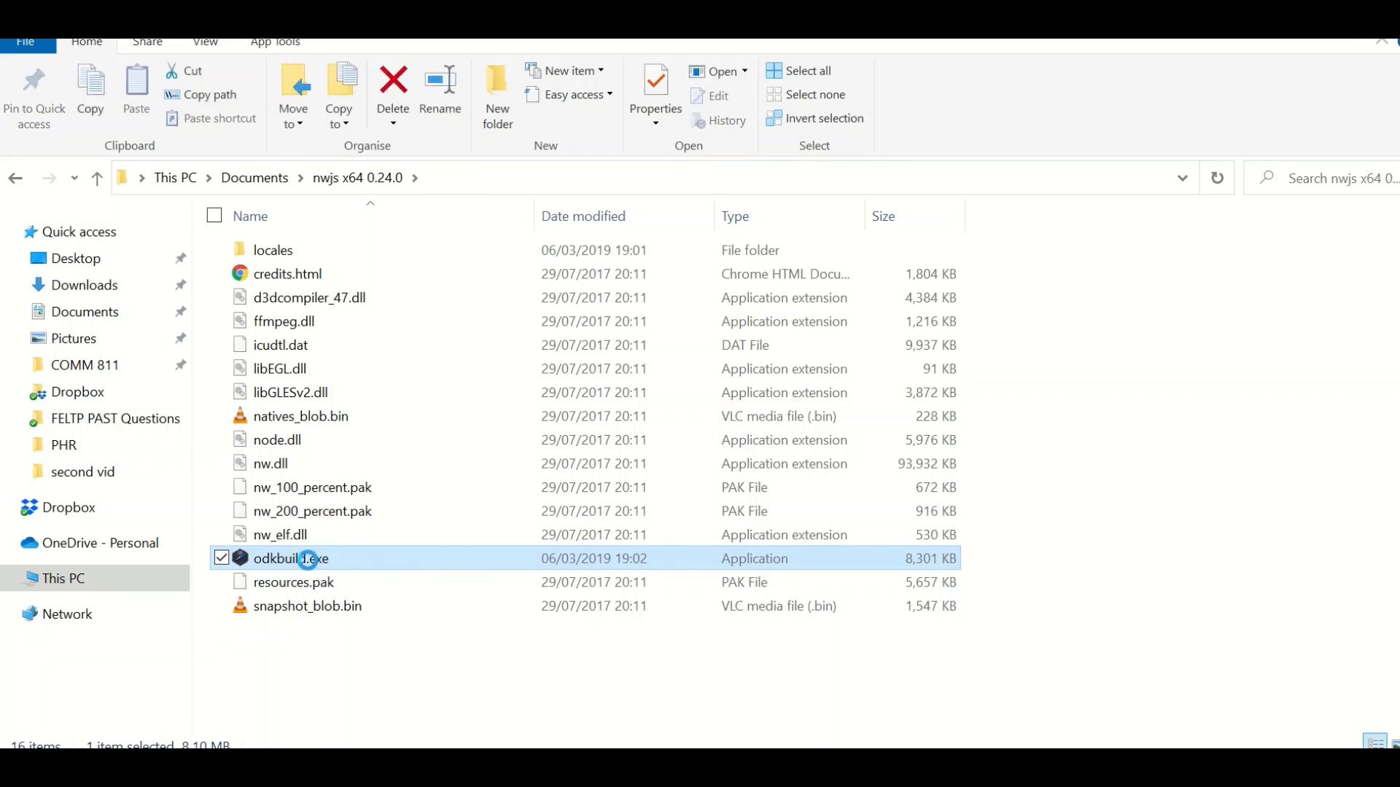
{"action": "right_click", "coordinate": [308, 560]}
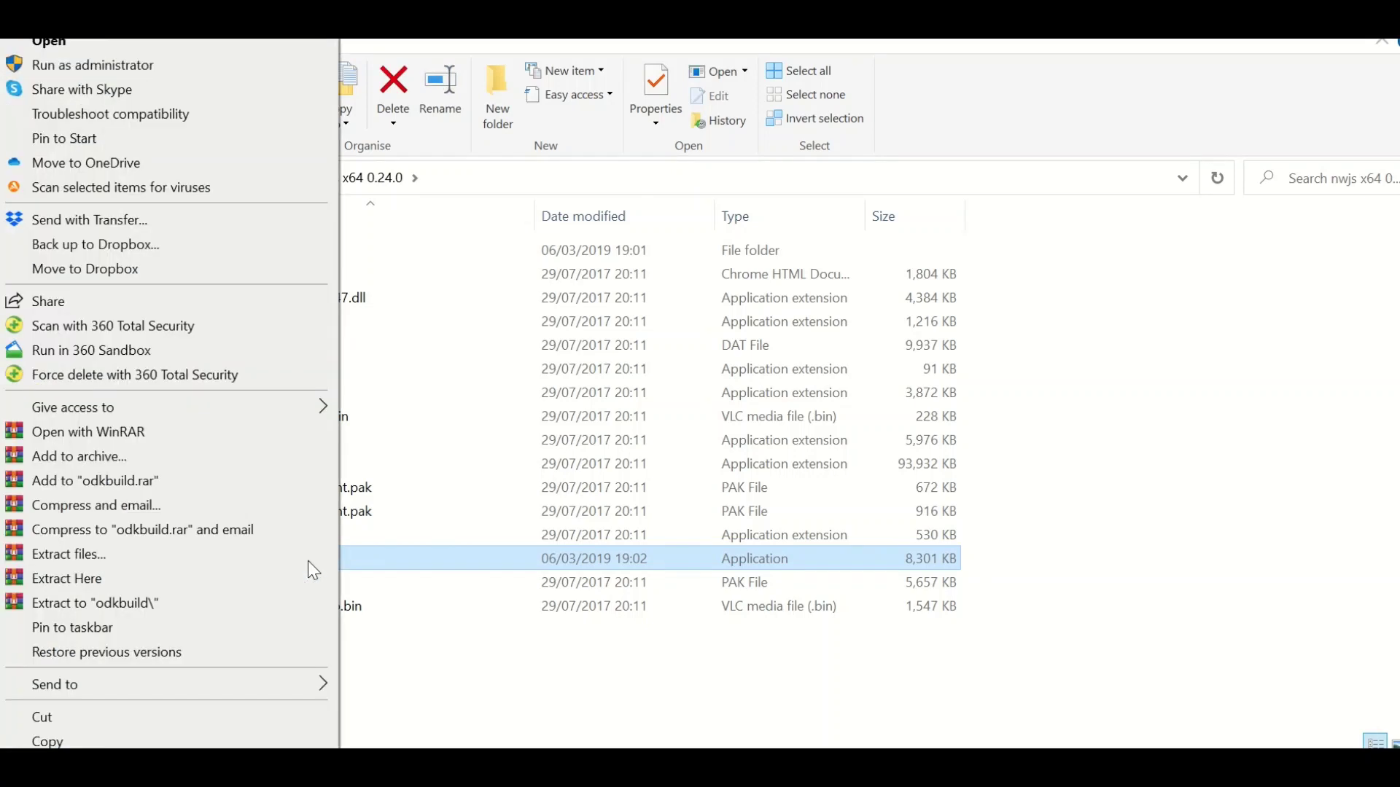
{"action": "mouse_move", "coordinate": [311, 683]}
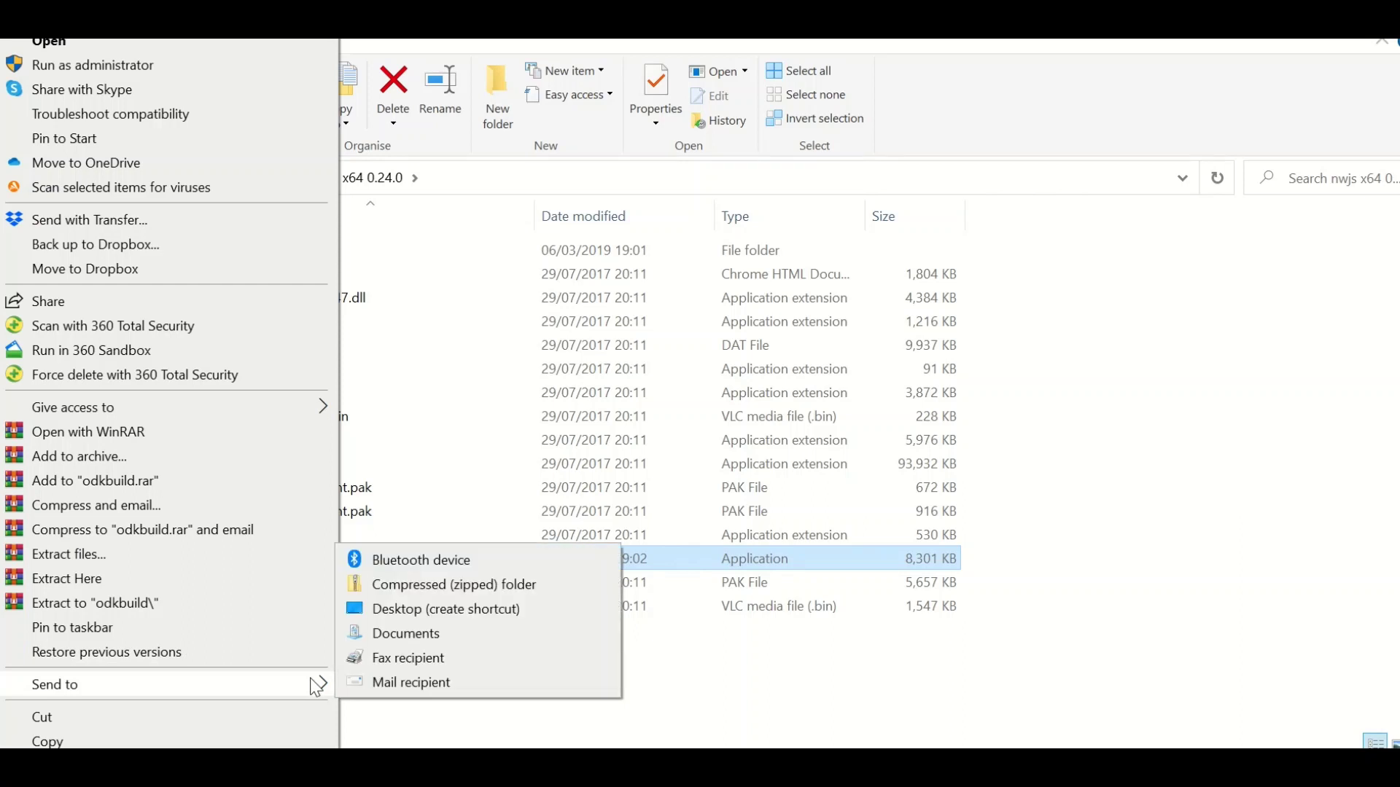
{"action": "left_click", "coordinate": [449, 612]}
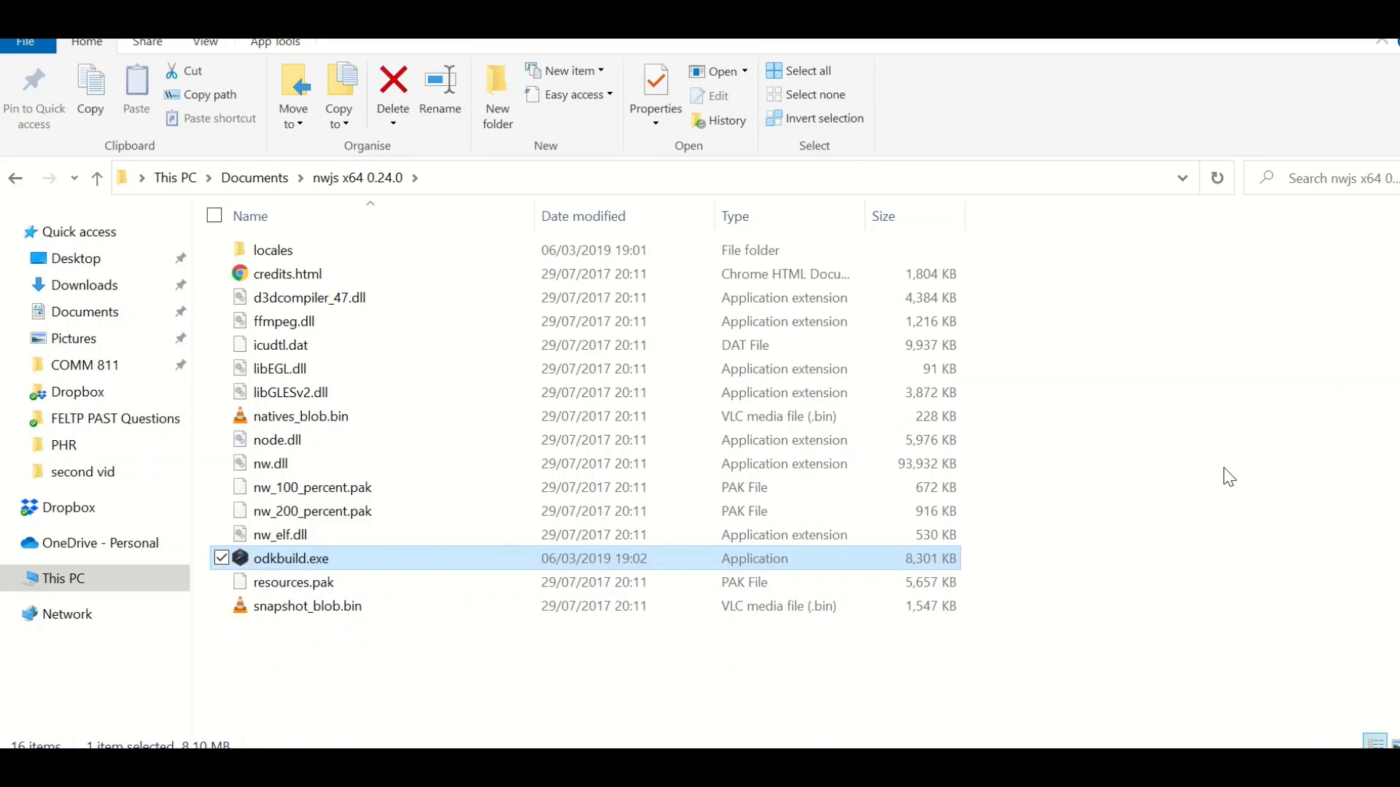
{"action": "key", "text": "super+d"}
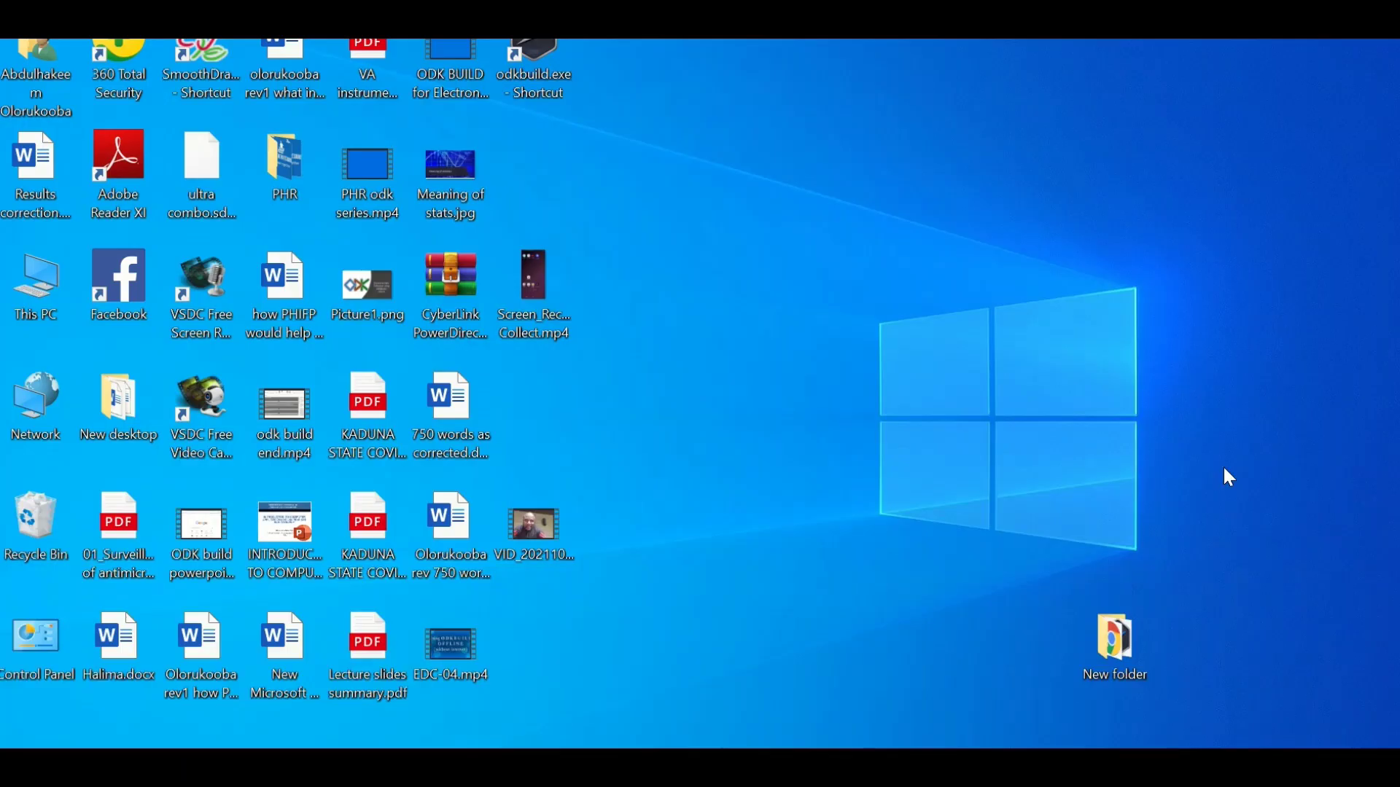
Move the odkbuild.exe shortcut to an empty desktop slot and launch ODK Build from it
{"action": "left_click", "coordinate": [541, 51]}
{"action": "left_click_drag", "start_coordinate": [548, 216], "coordinate": [548, 216]}
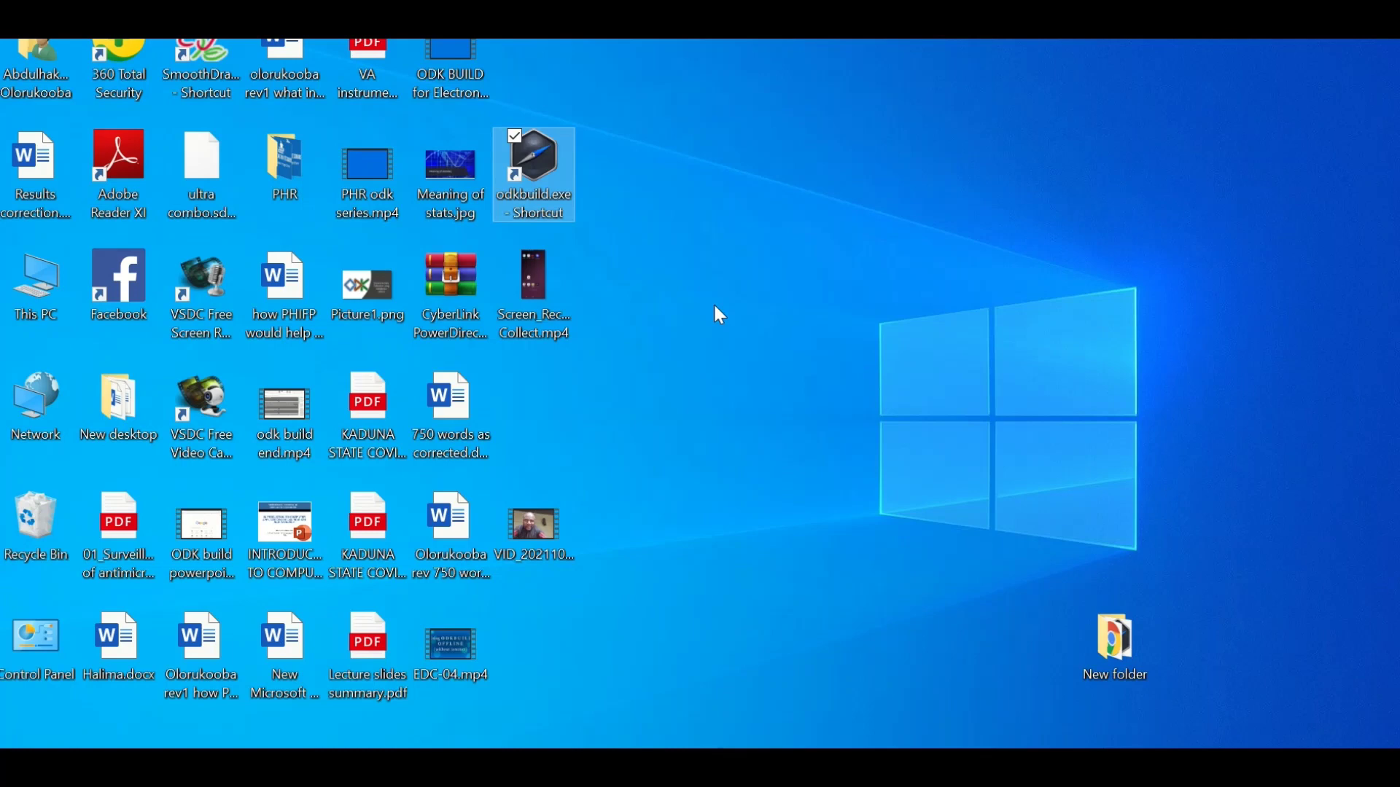
{"action": "double_click", "coordinate": [544, 175]}
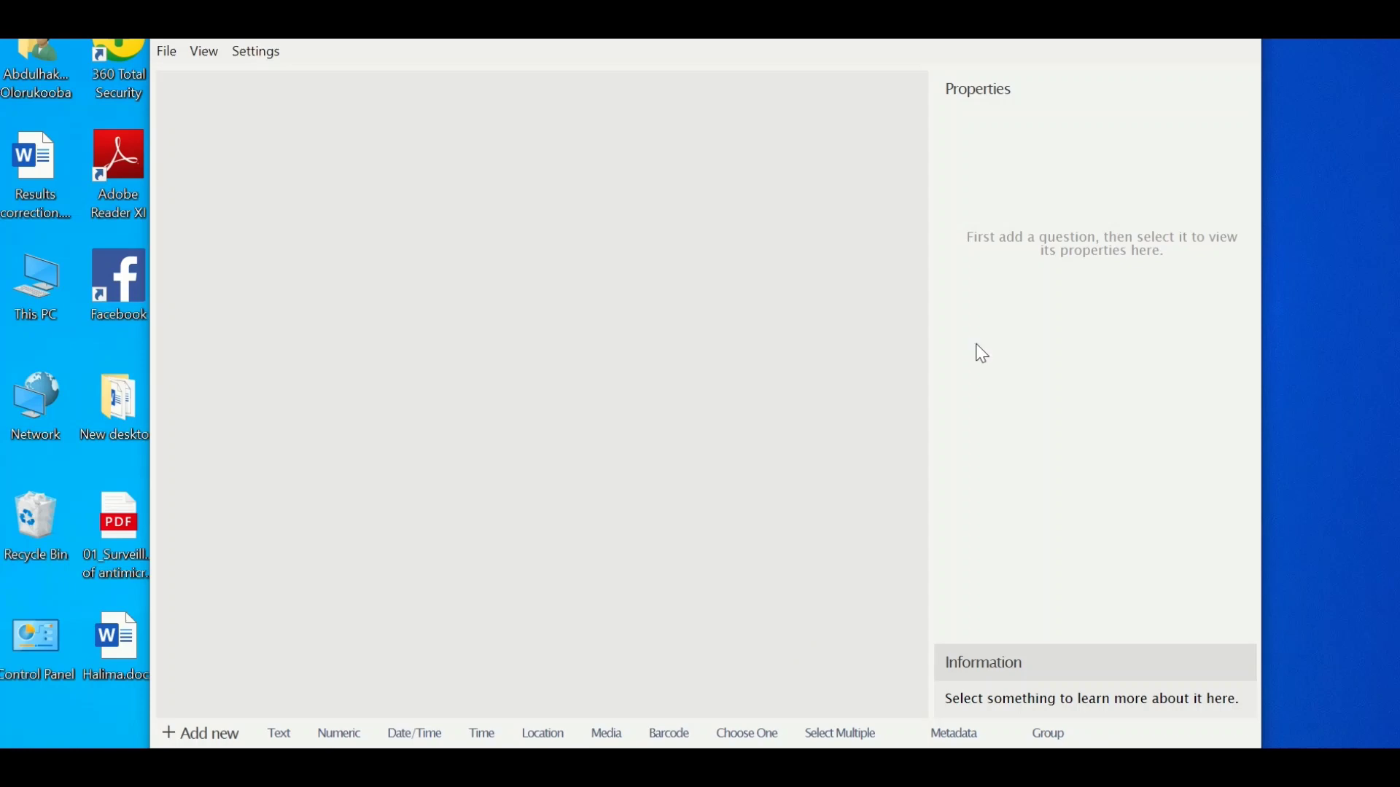
Drag the ODK Build window into view and create a blank new form via File > New Form
{"action": "mouse_move", "coordinate": [704, 33]}
{"action": "left_click_drag", "start_coordinate": [1079, 38], "coordinate": [1069, 94]}
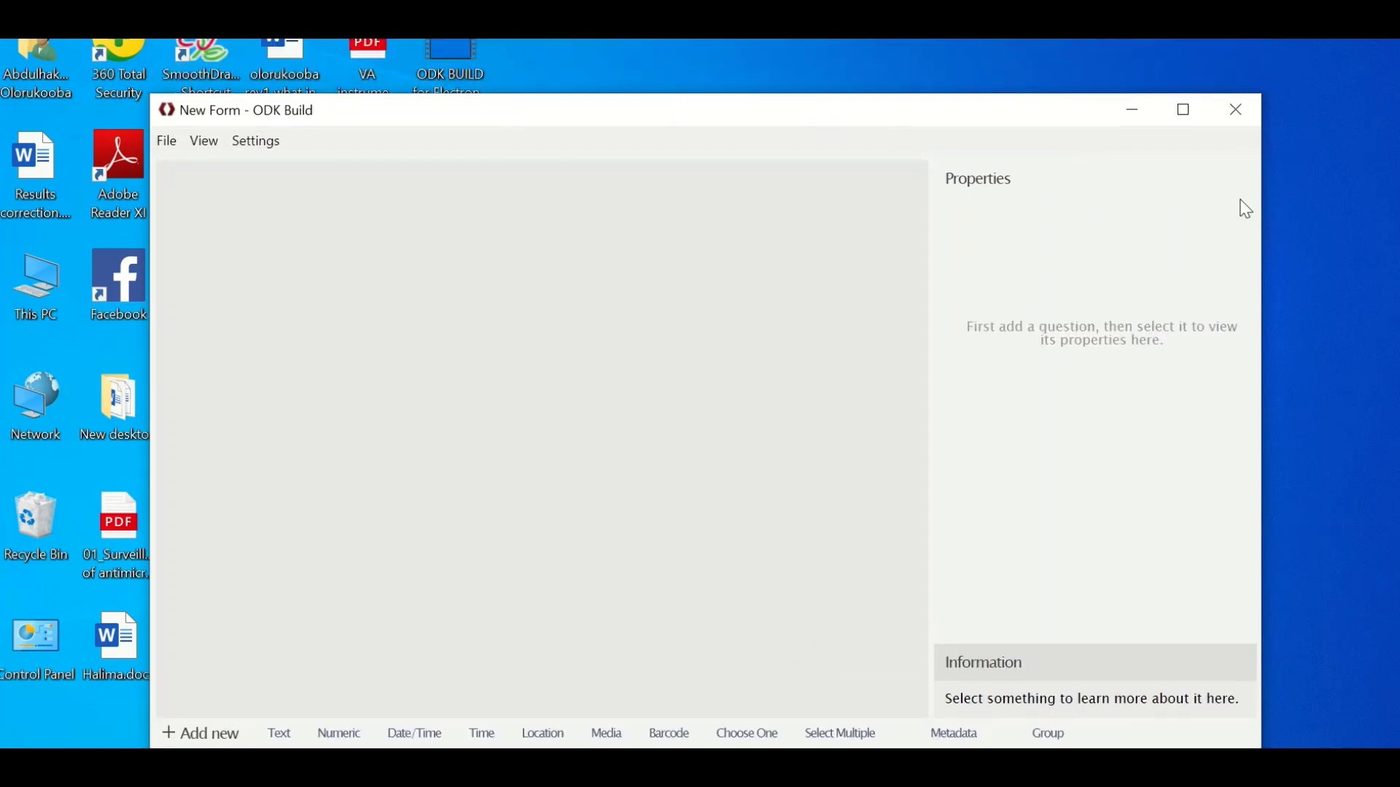
{"action": "left_click_drag", "start_coordinate": [997, 118], "coordinate": [974, 78]}
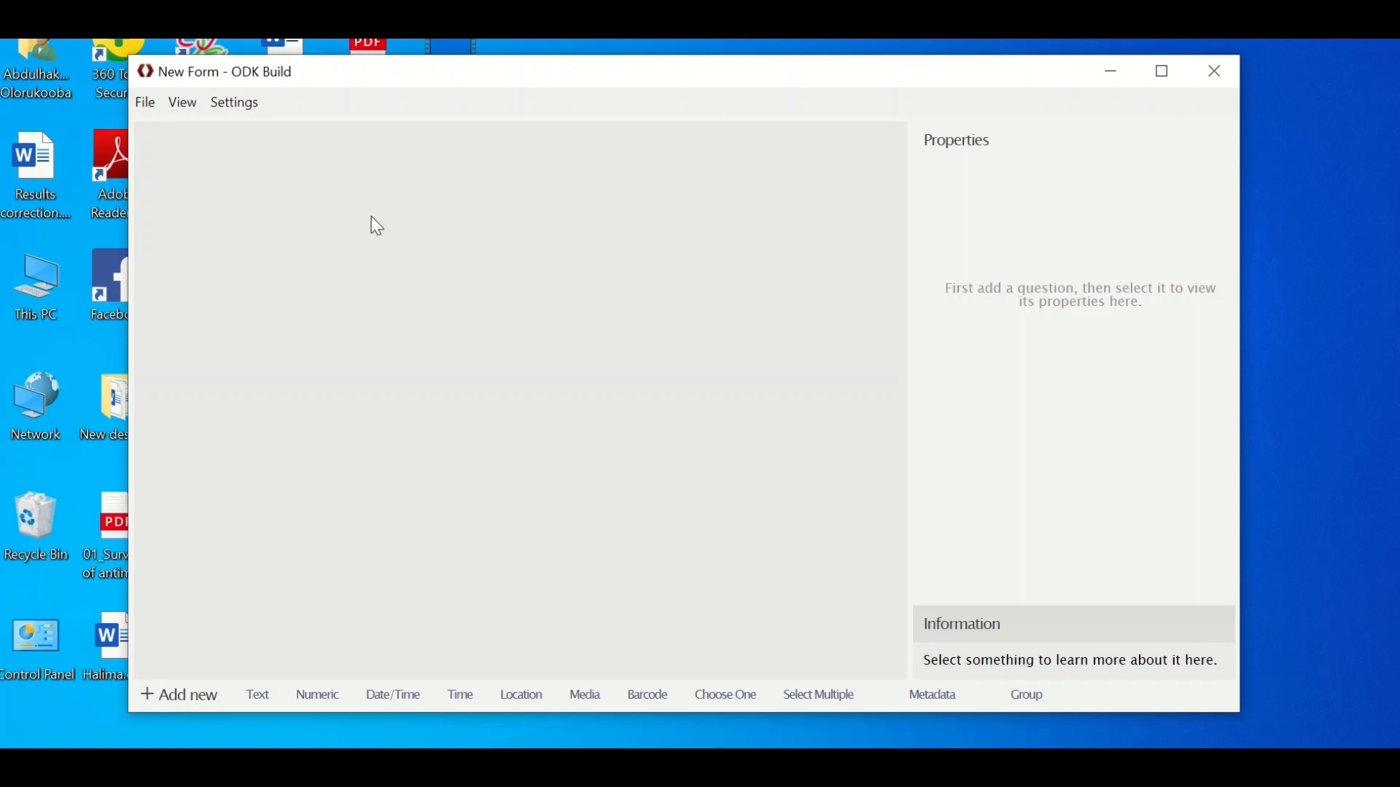
{"action": "left_click", "coordinate": [147, 106]}
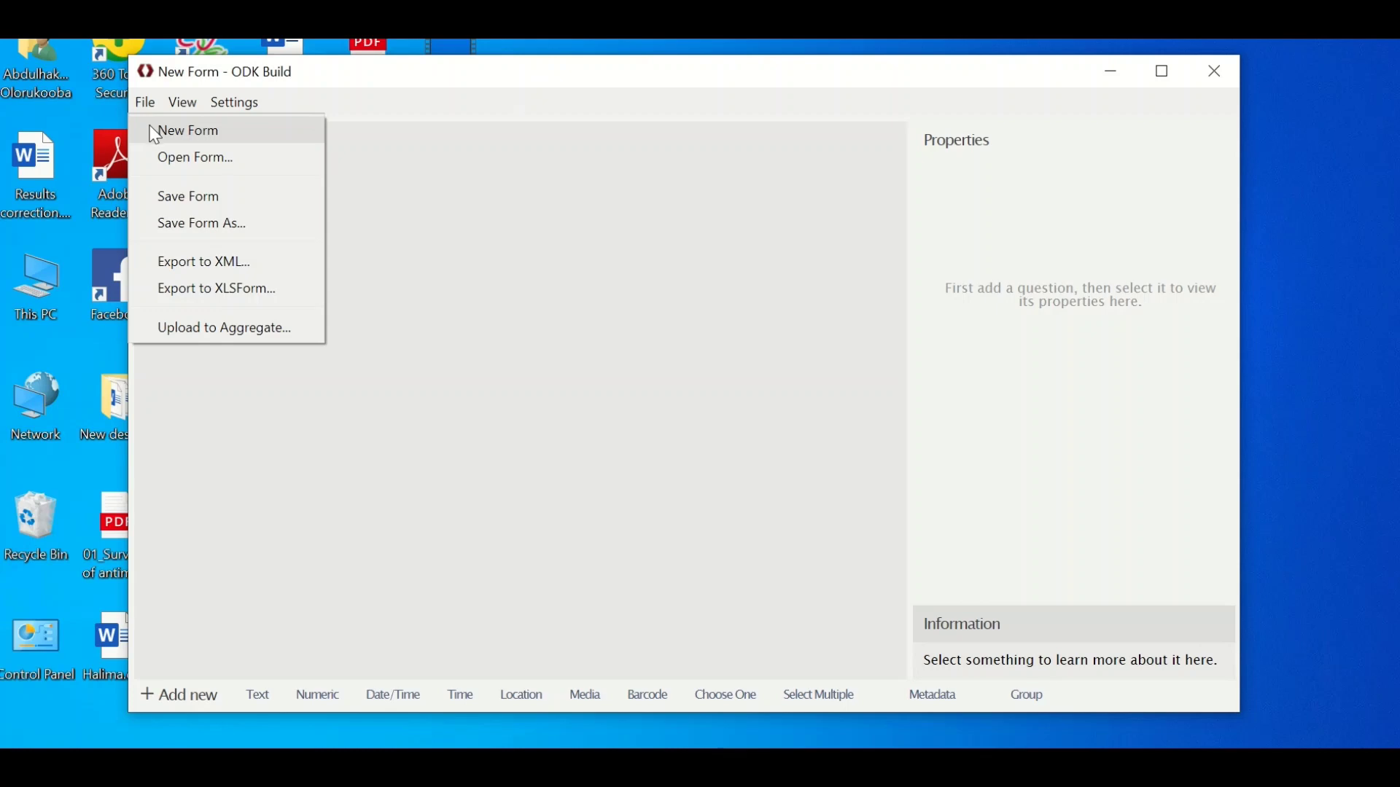
{"action": "left_click", "coordinate": [154, 132]}
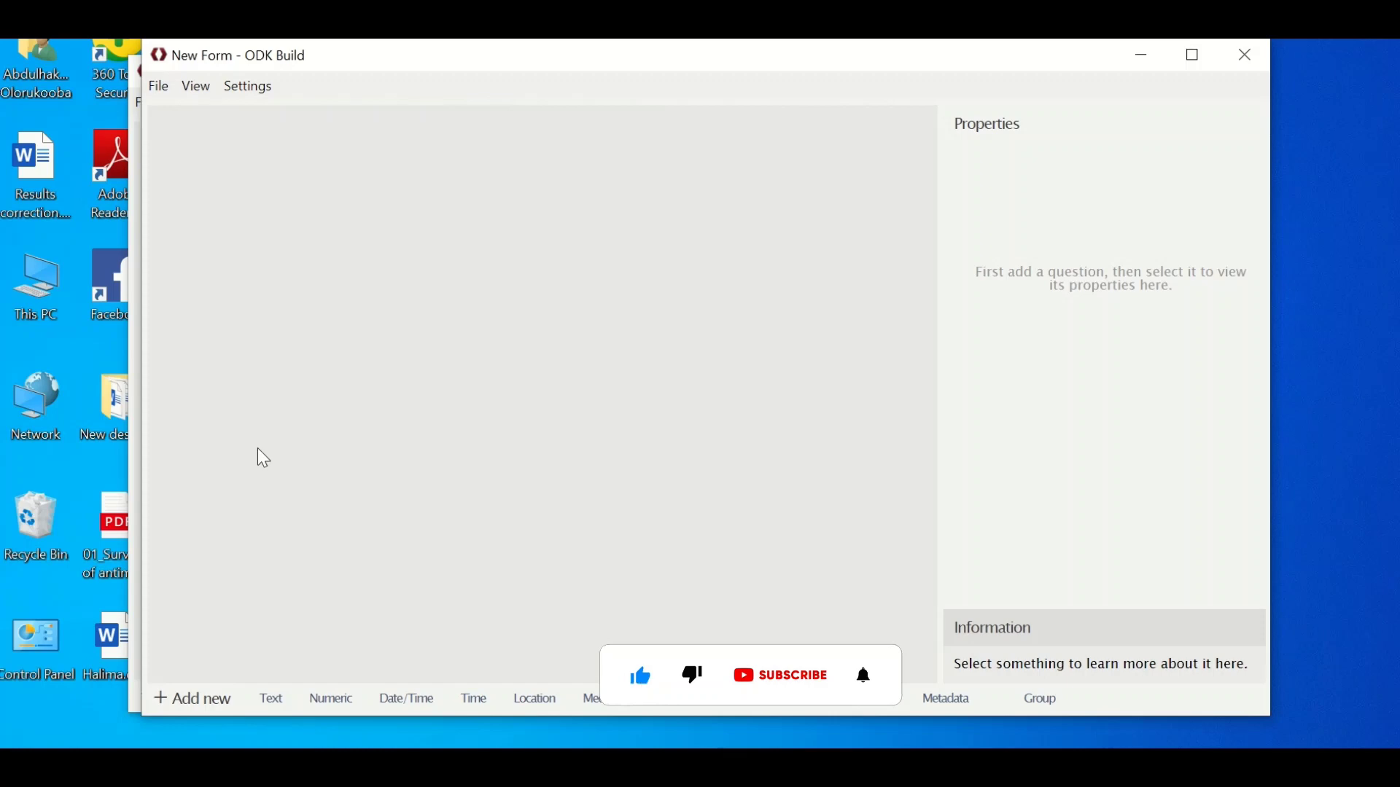
Add a read-only text item named Title labelled 'Health Questionnaire', then another text item
{"action": "left_click", "coordinate": [268, 701]}
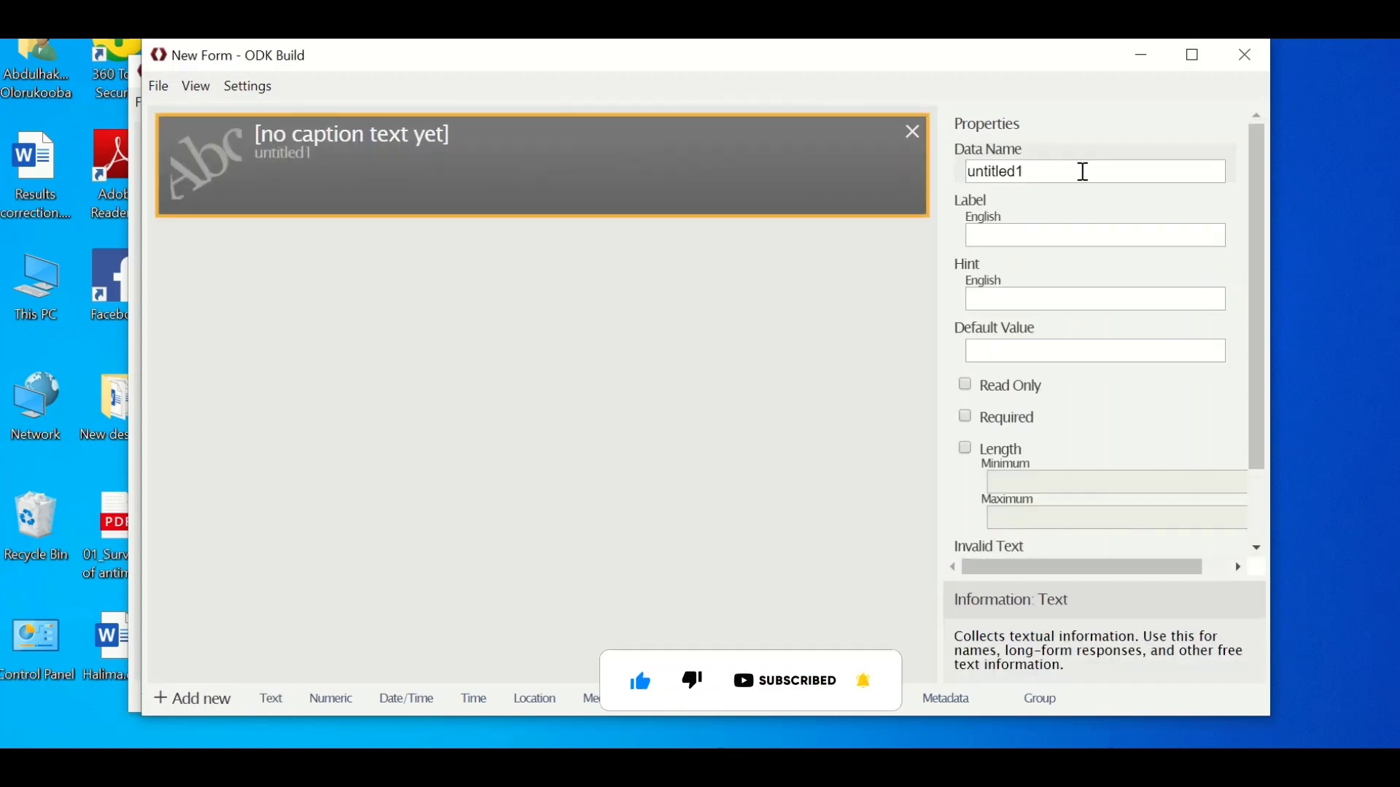
{"action": "left_click_drag", "start_coordinate": [1084, 172], "coordinate": [961, 172]}
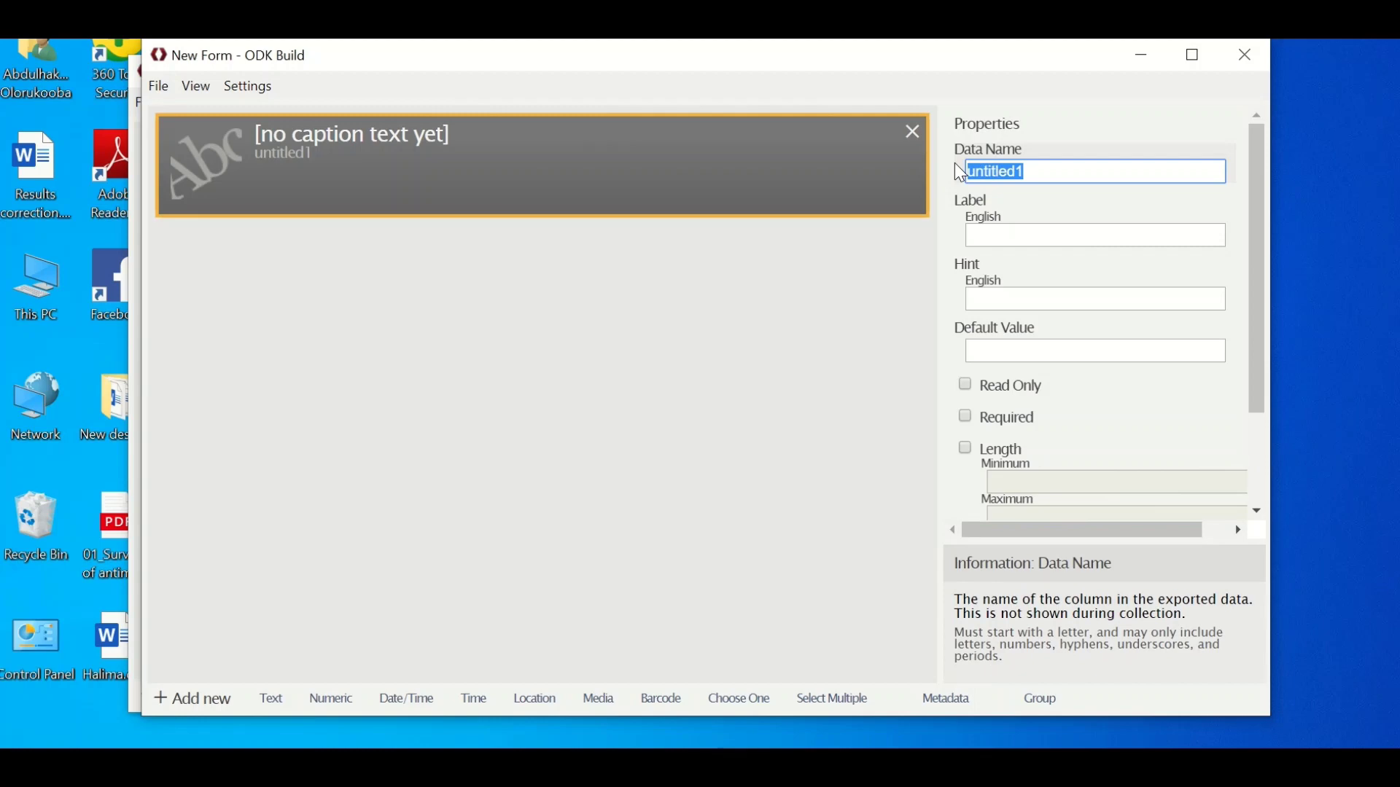
{"action": "type", "text": "Title"}
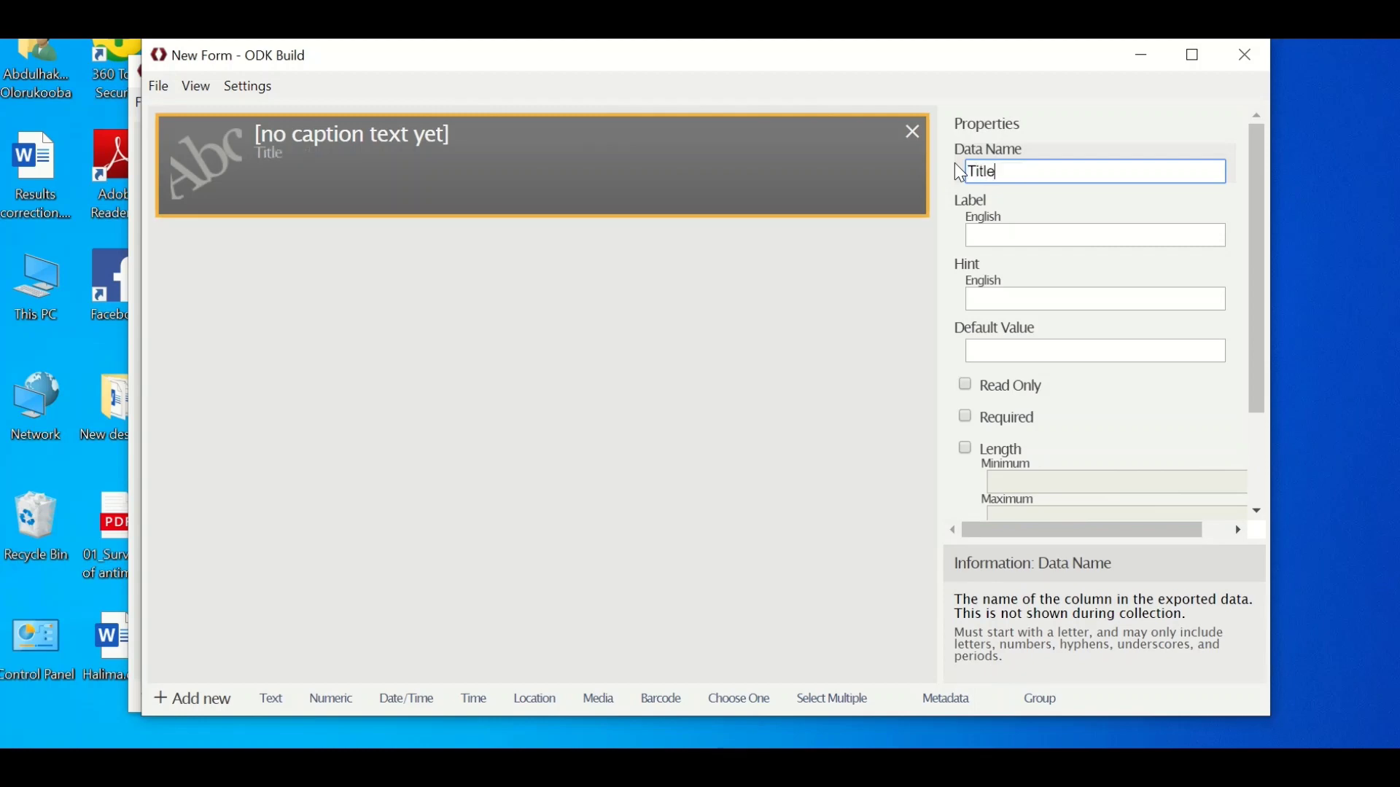
{"action": "left_click", "coordinate": [1017, 235]}
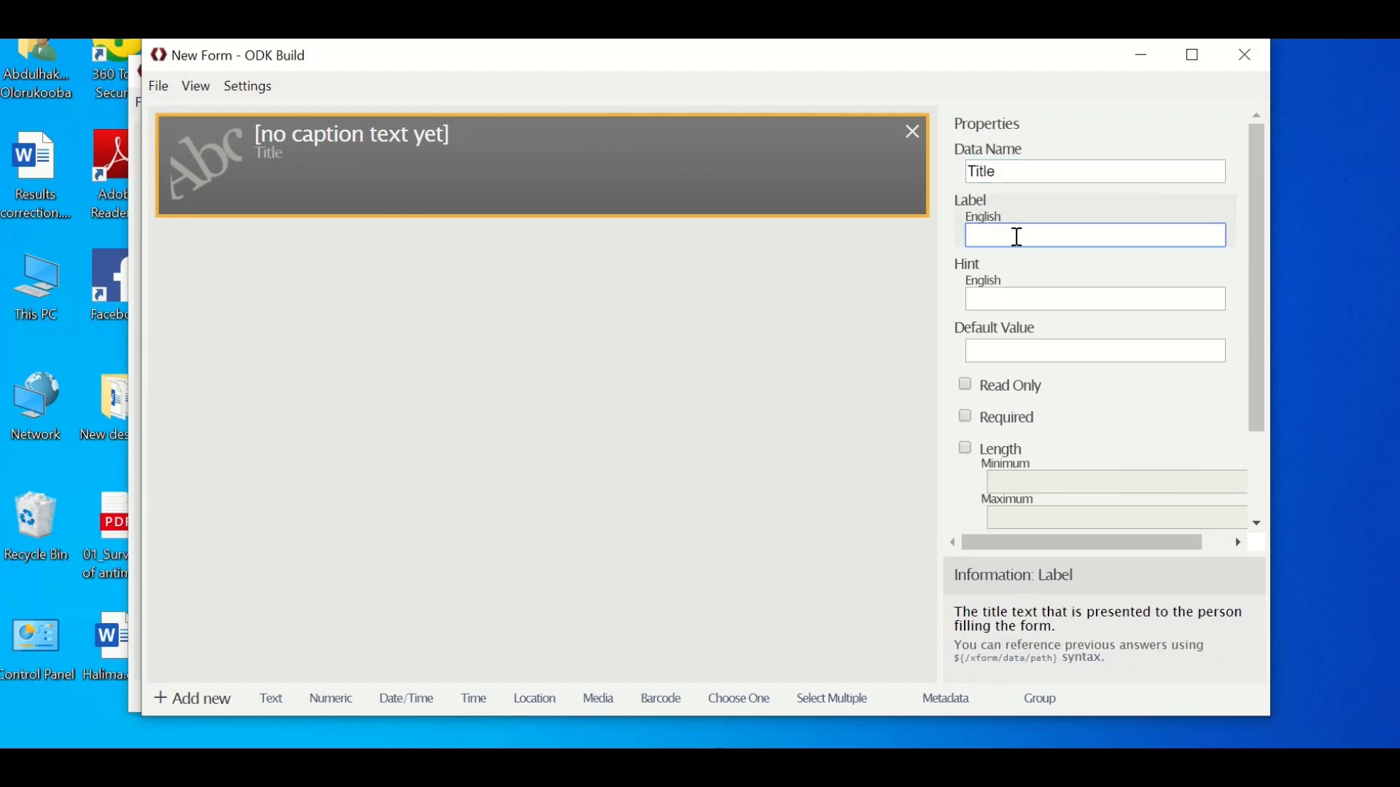
{"action": "type", "text": "Hea"}
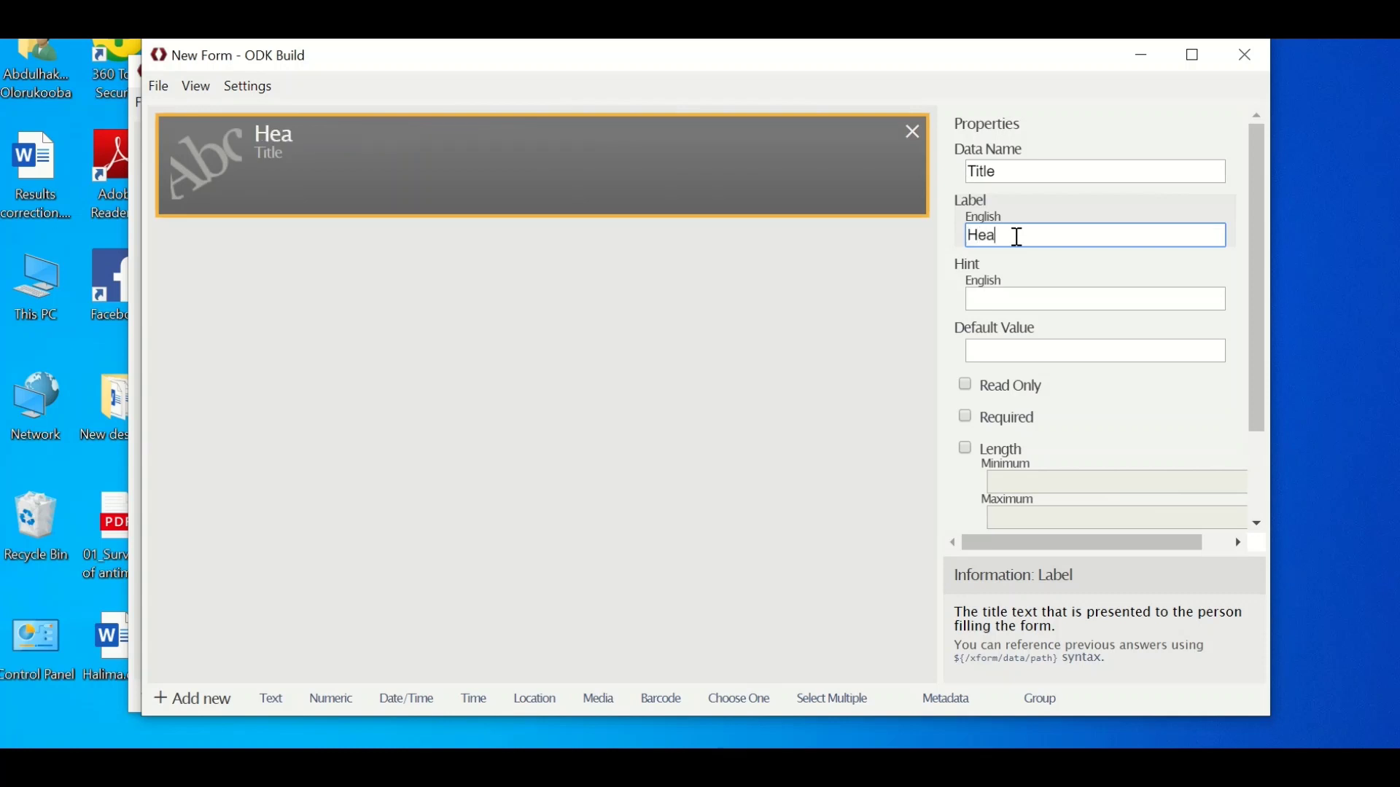
{"action": "type", "text": "lth Questionnaire"}
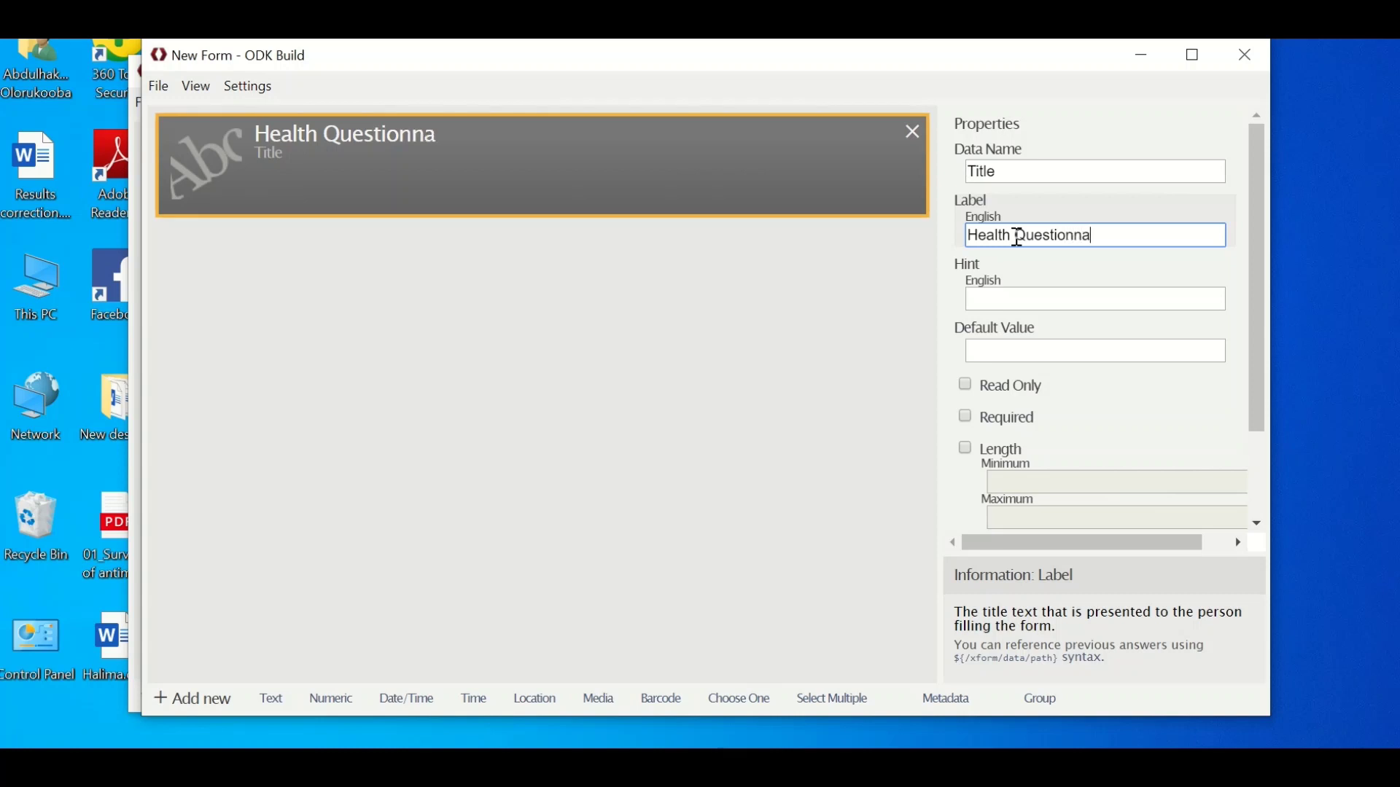
{"action": "left_click", "coordinate": [967, 393]}
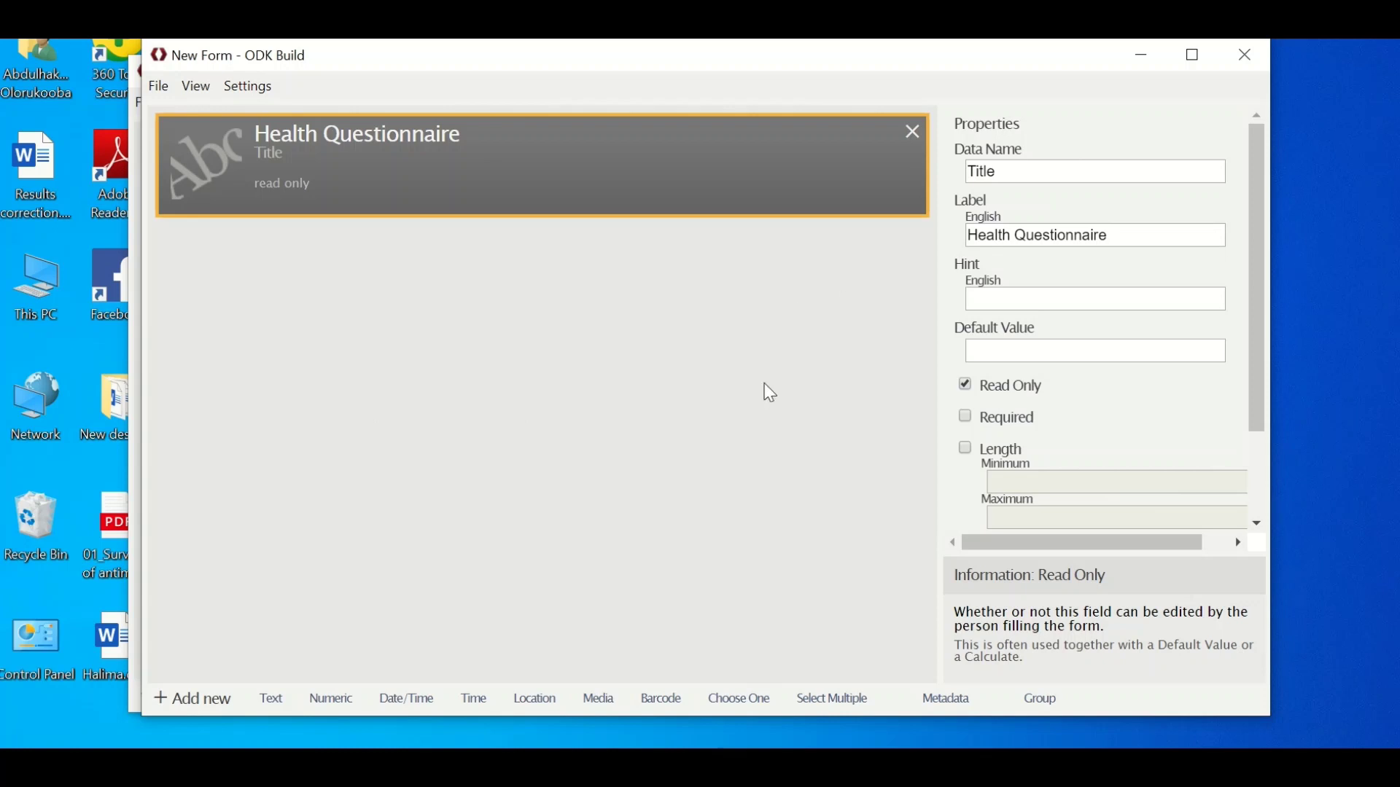
{"action": "left_click", "coordinate": [271, 700]}
Make the second item read-only Intro labelled 'Introduction to this data', then add another text item
{"action": "left_click_drag", "start_coordinate": [1047, 172], "coordinate": [972, 174]}
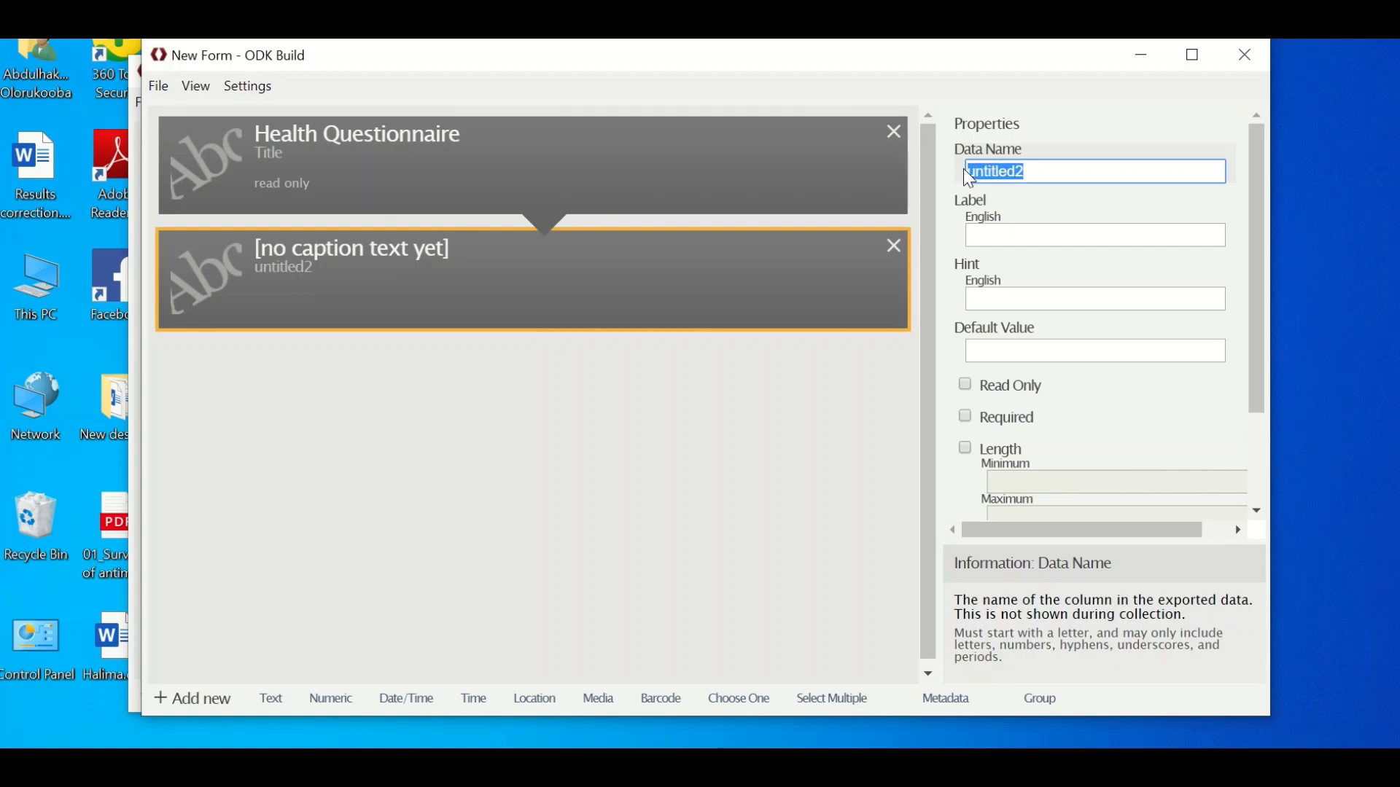
{"action": "type", "text": "Intro"}
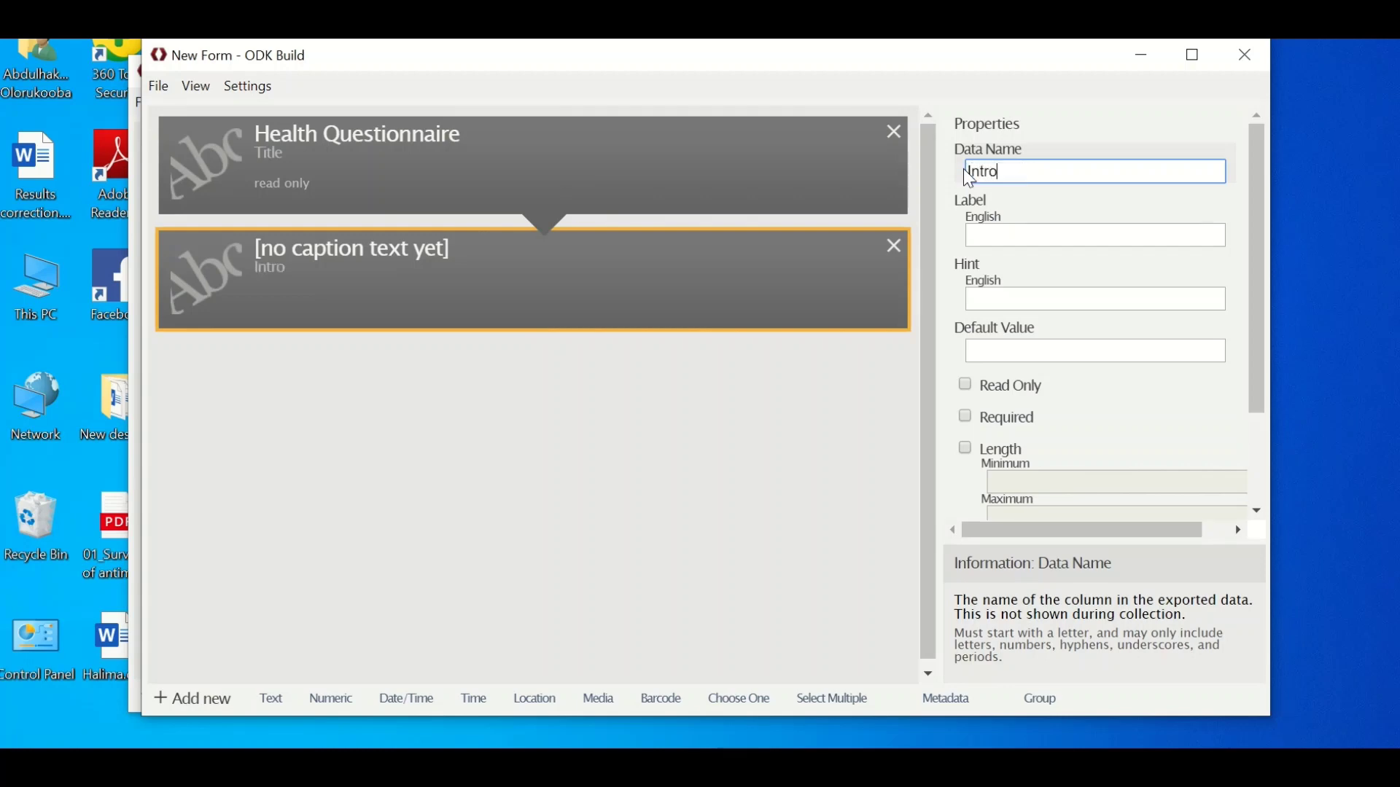
{"action": "left_click", "coordinate": [999, 235]}
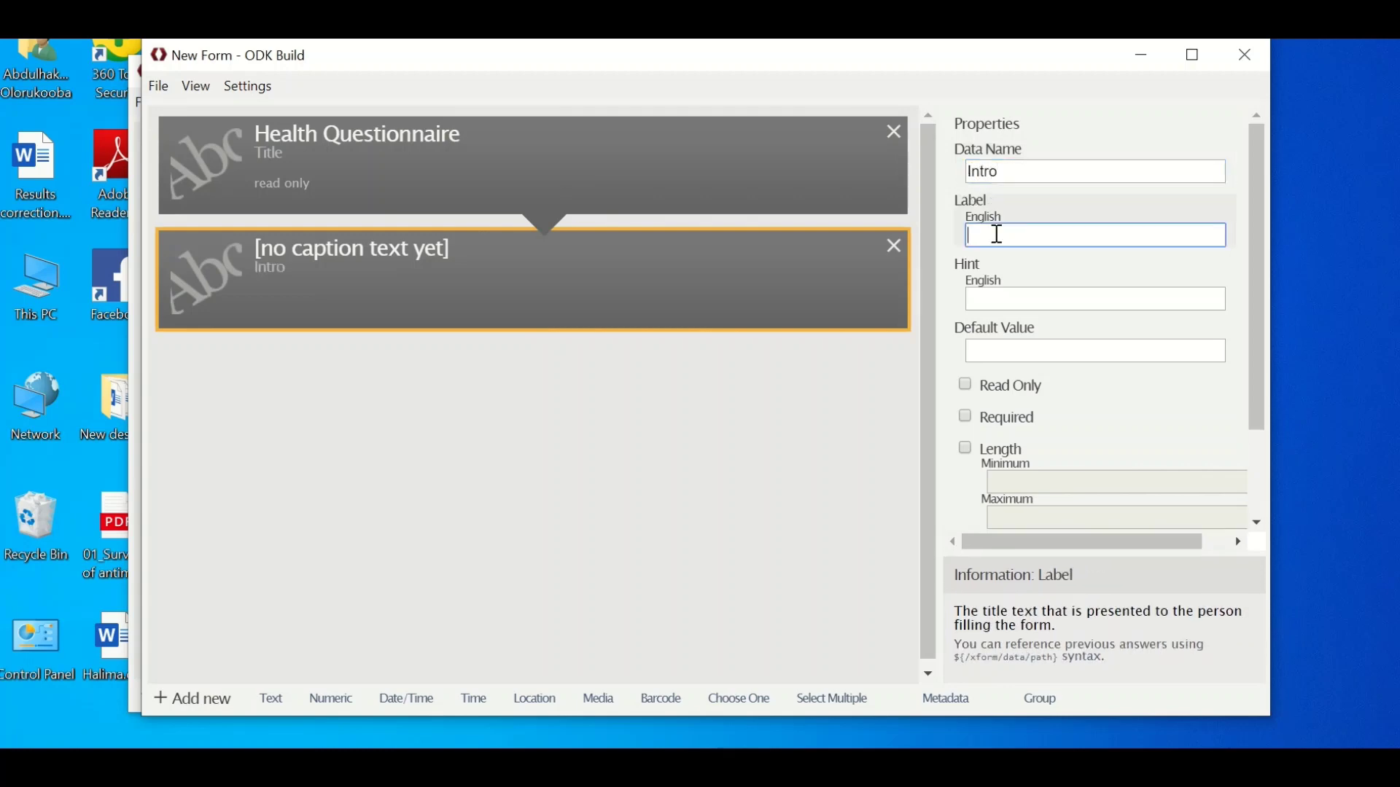
{"action": "type", "text": "Intro"}
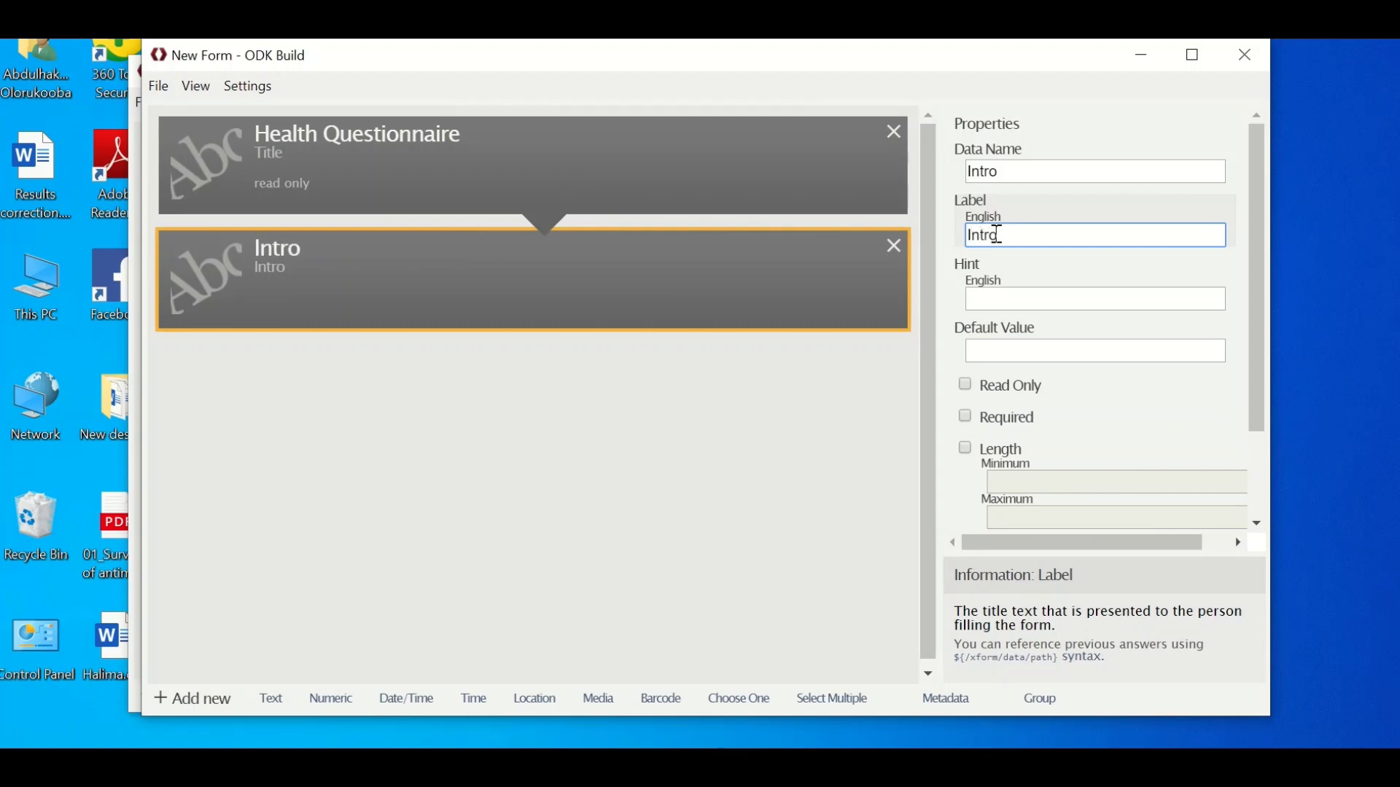
{"action": "type", "text": "duction"}
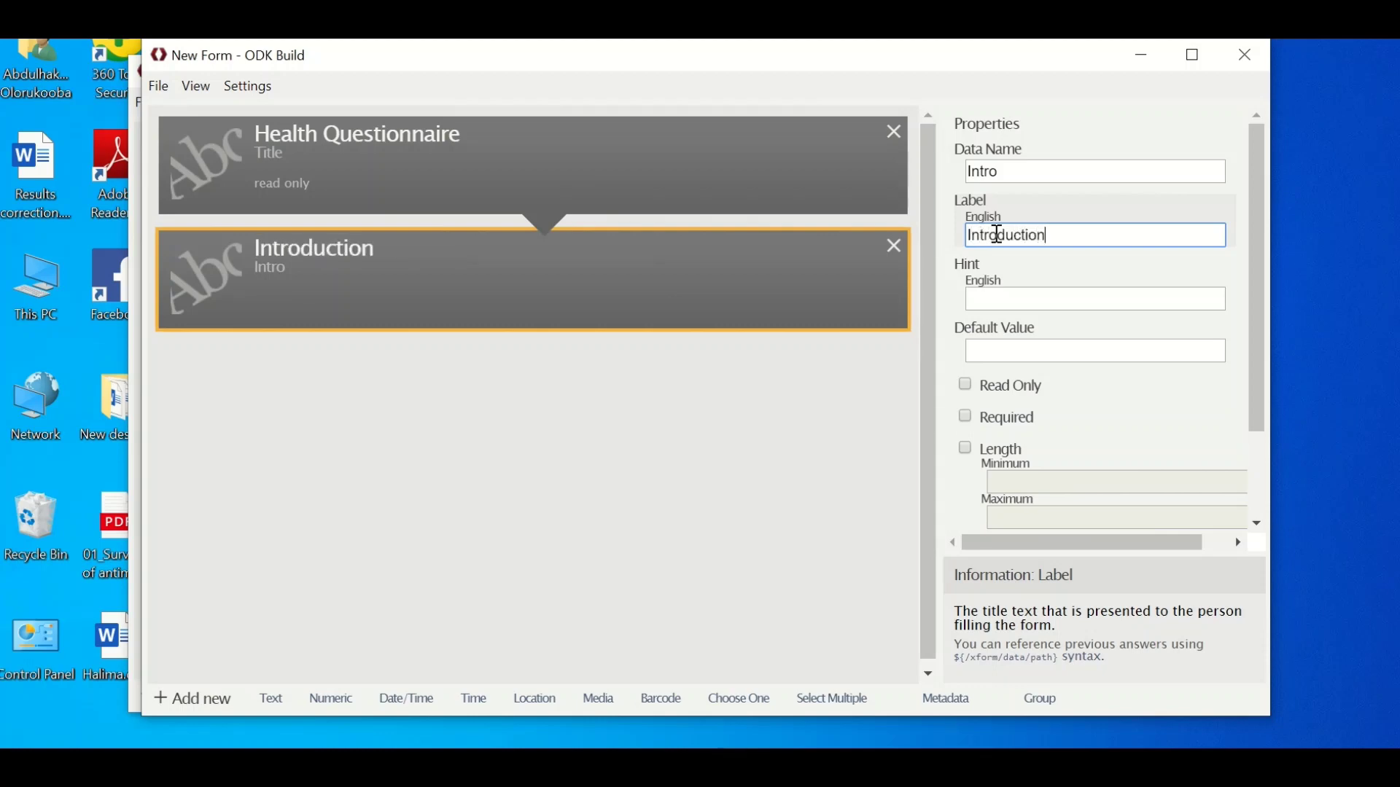
{"action": "type", "text": " to this data"}
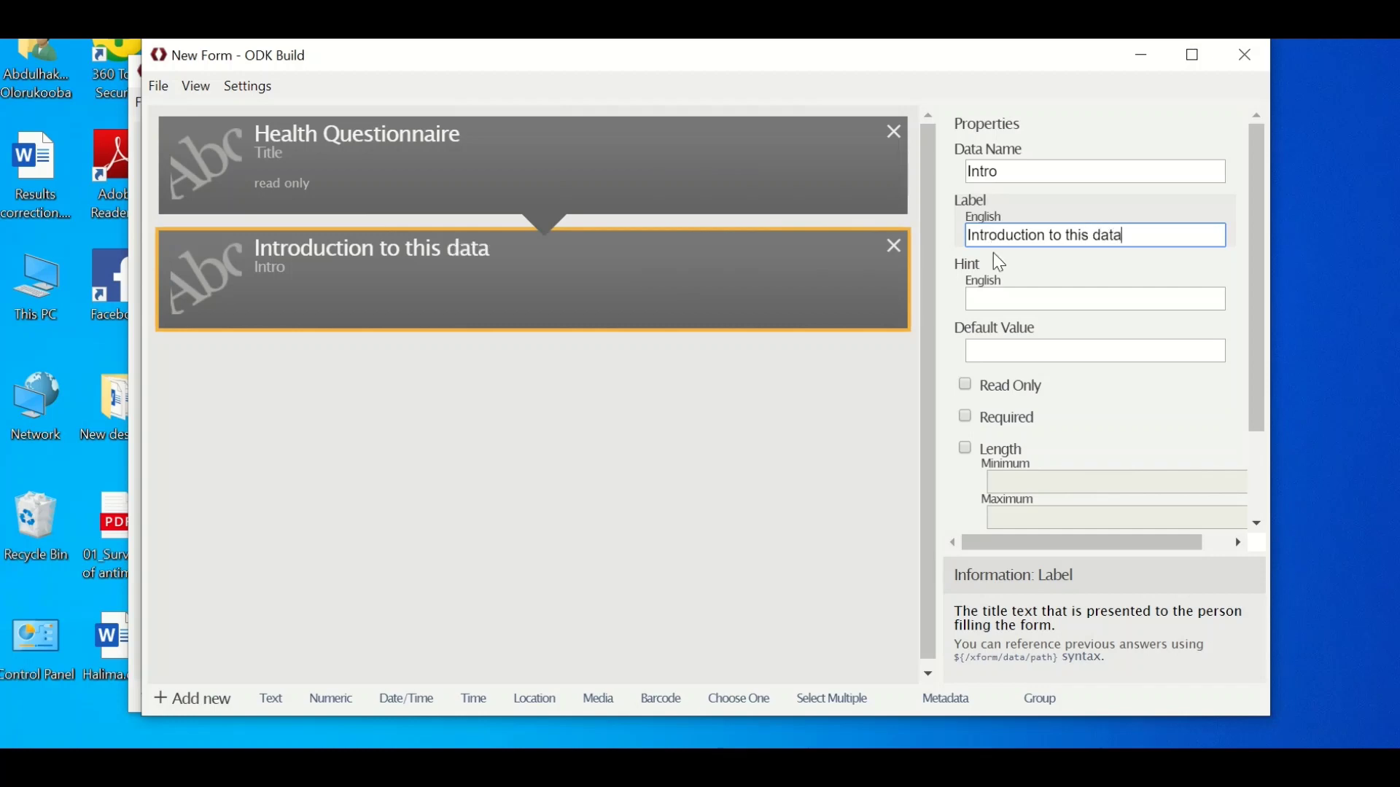
{"action": "left_click", "coordinate": [967, 386]}
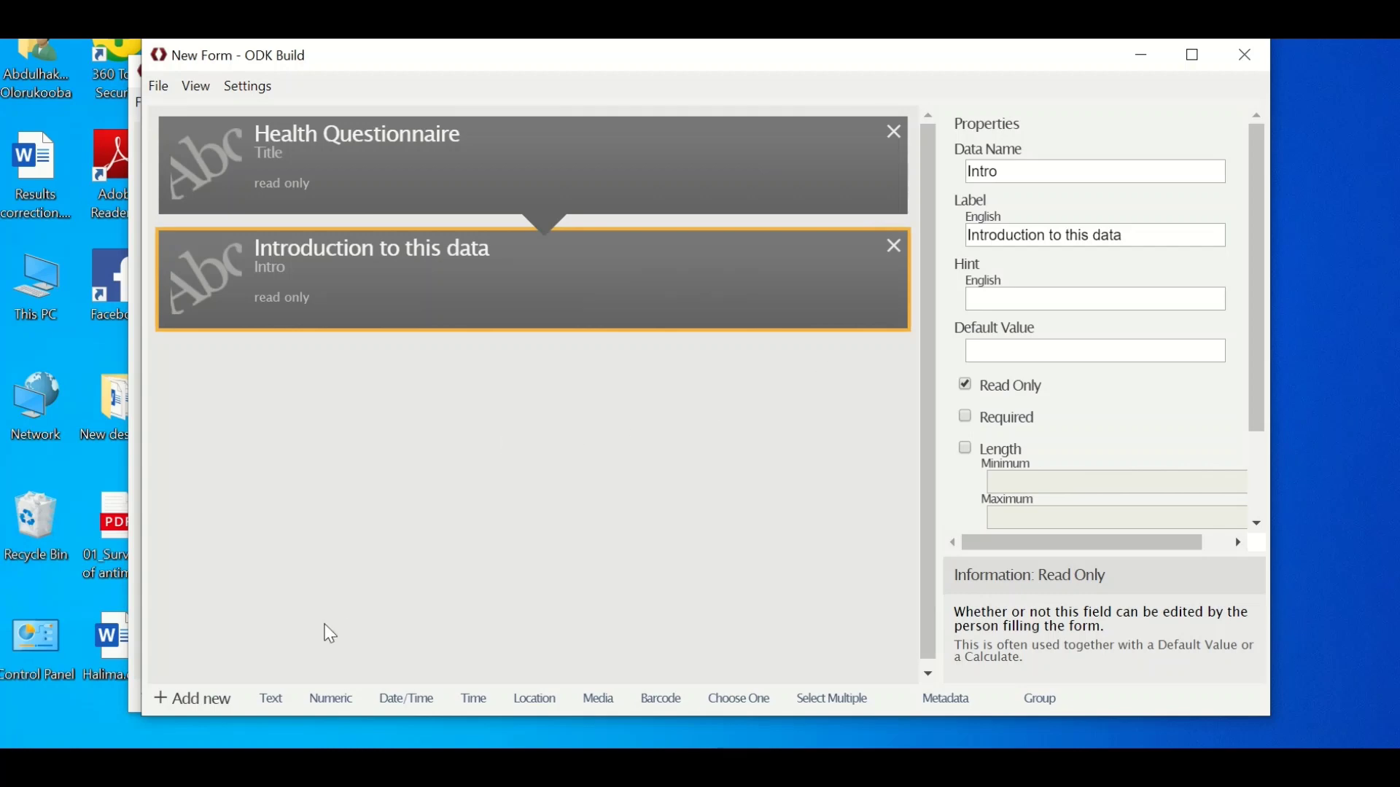
{"action": "left_click", "coordinate": [271, 699]}
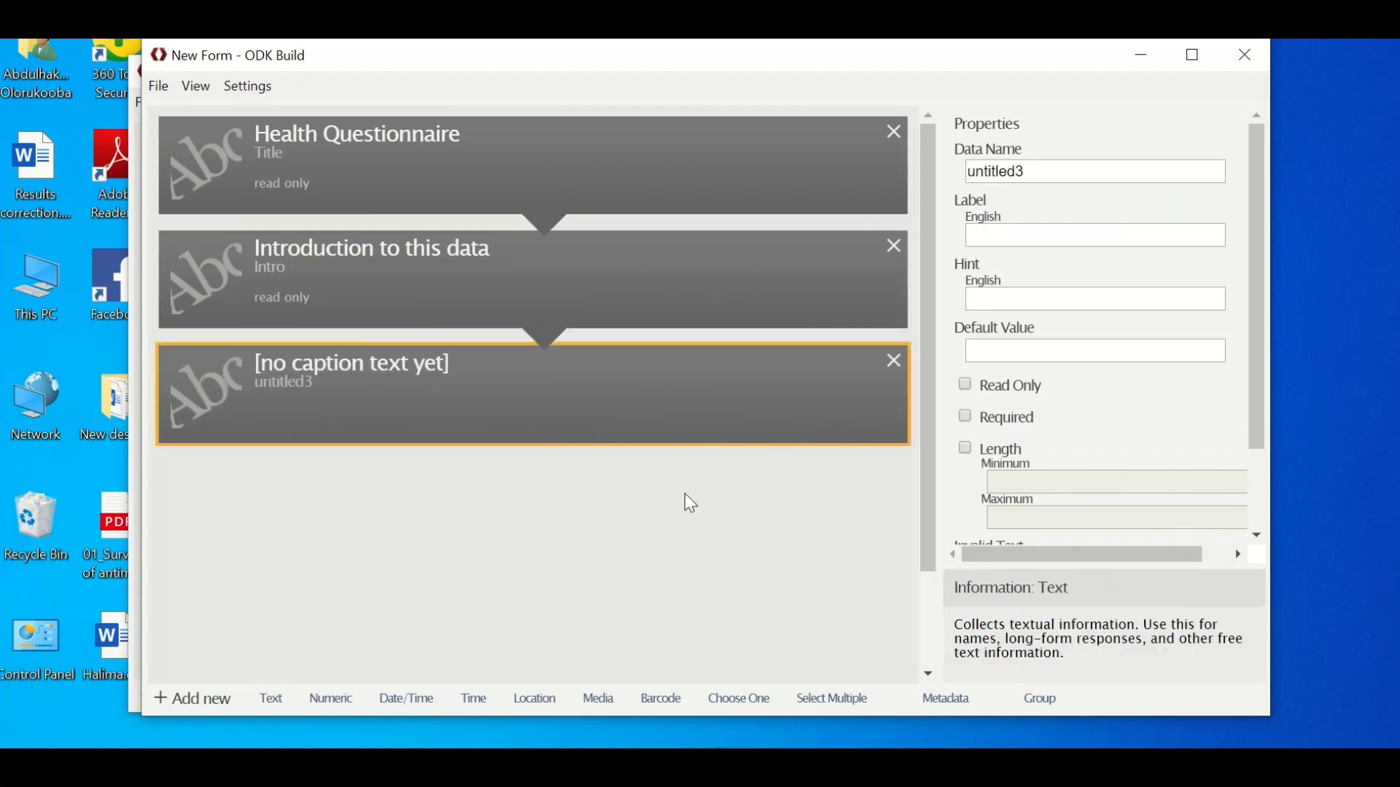
Make the third item read-only sociodem labelled 'Sociodemographic characteristics', then add a numeric question
{"action": "left_click", "coordinate": [1053, 175]}
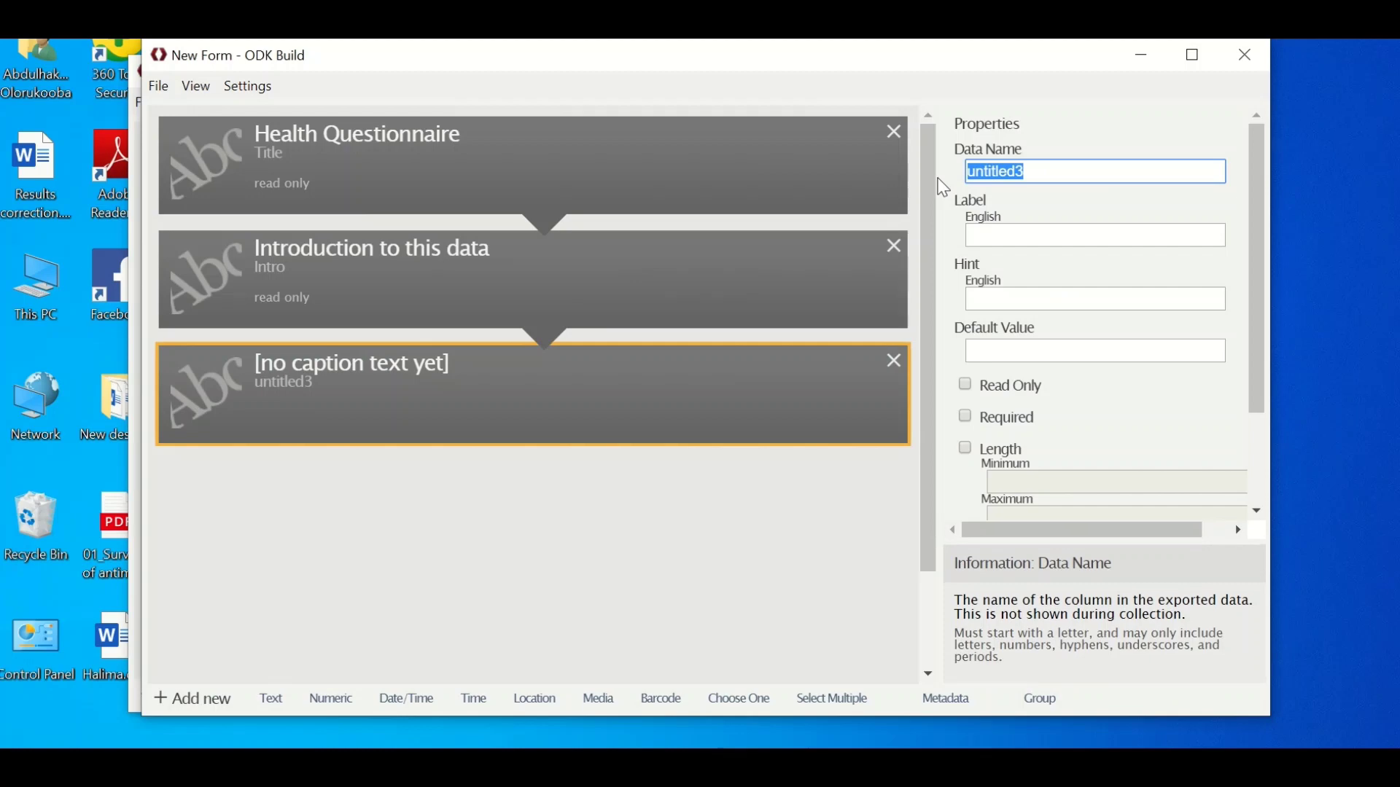
{"action": "type", "text": "sociodem"}
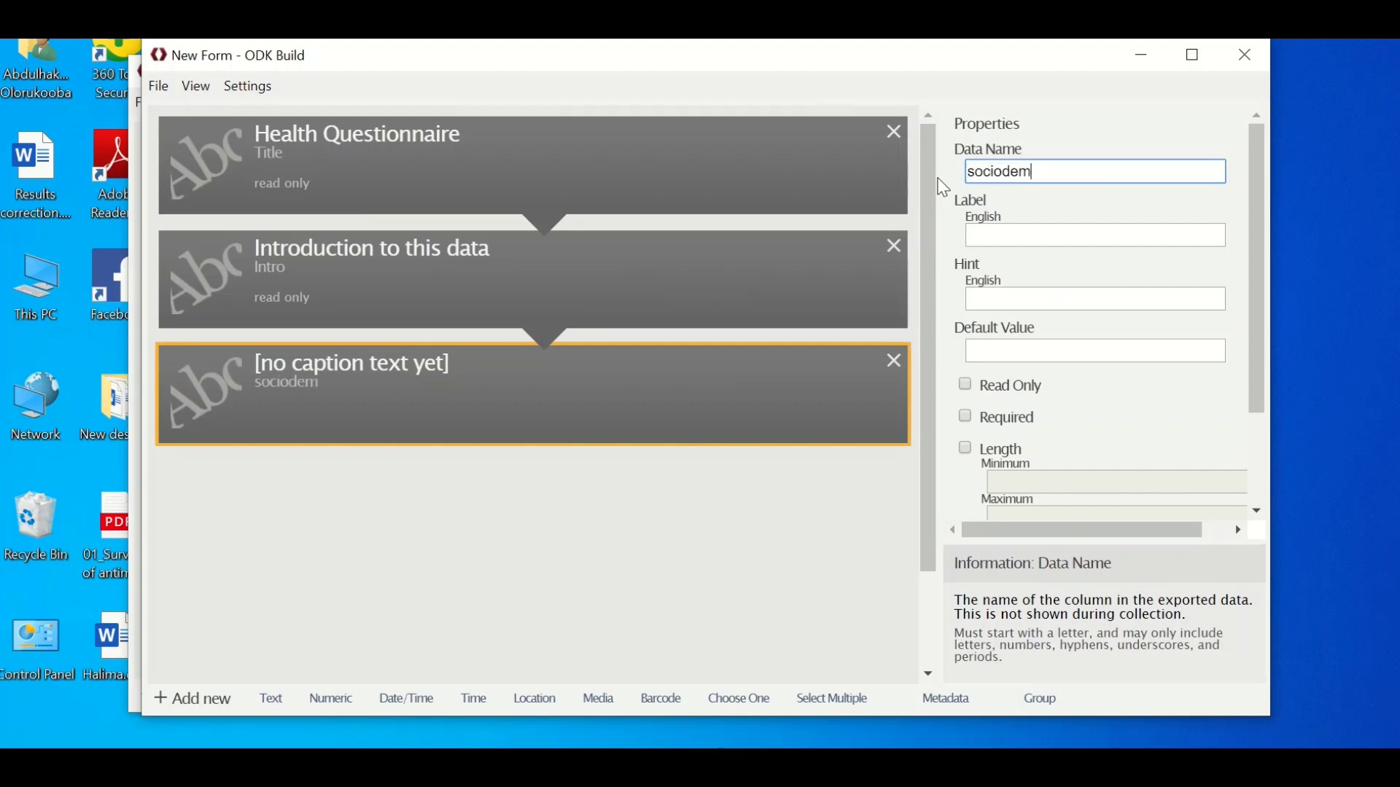
{"action": "left_click", "coordinate": [1006, 233]}
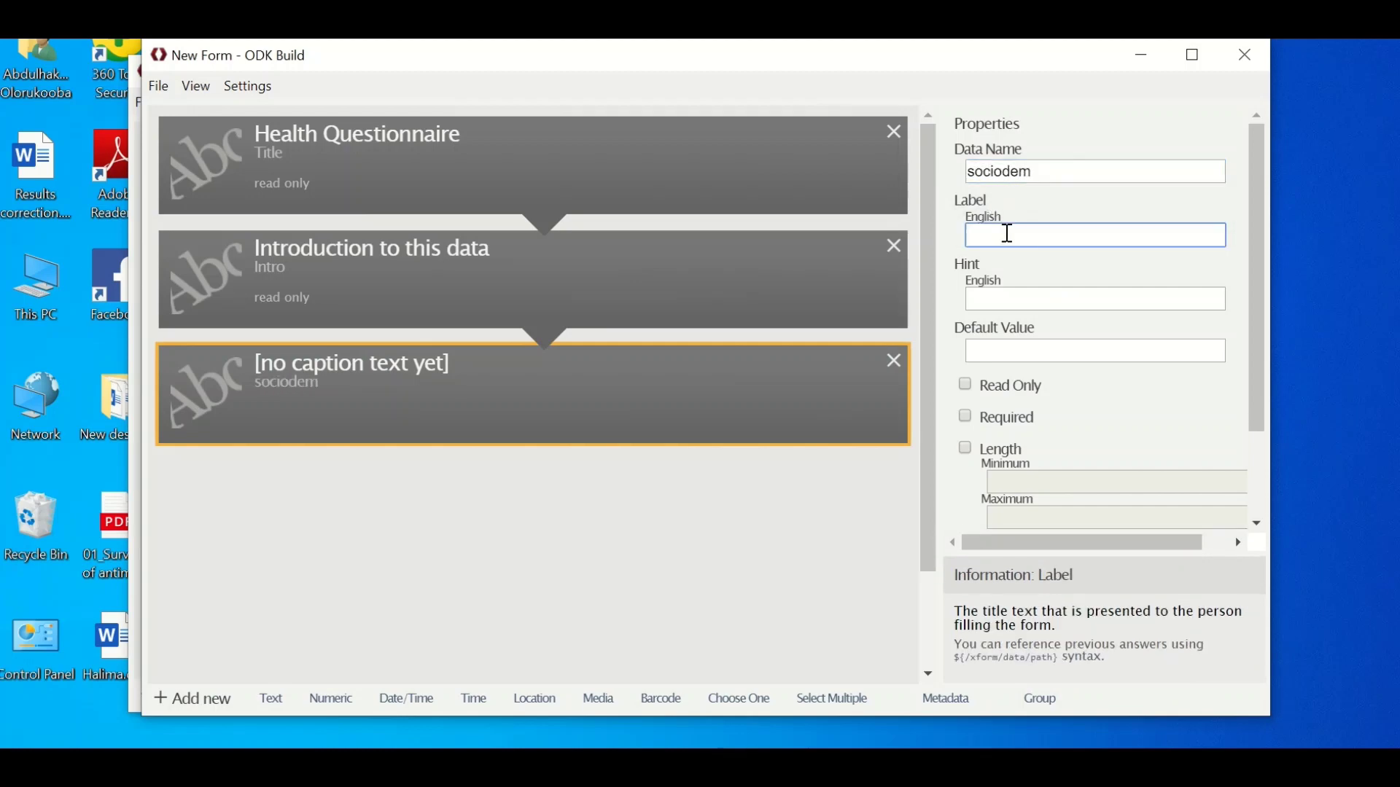
{"action": "type", "text": "Socio"}
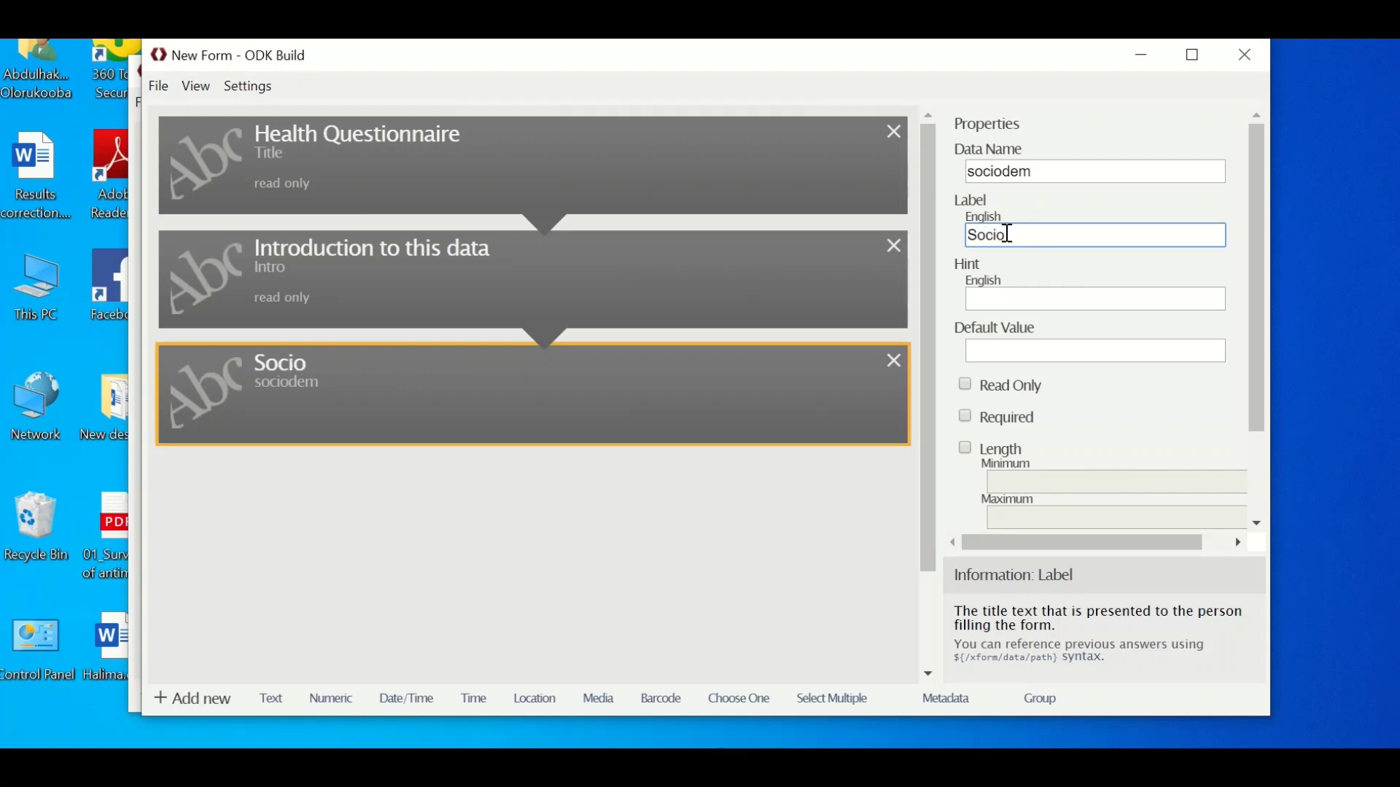
{"action": "type", "text": "demograp"}
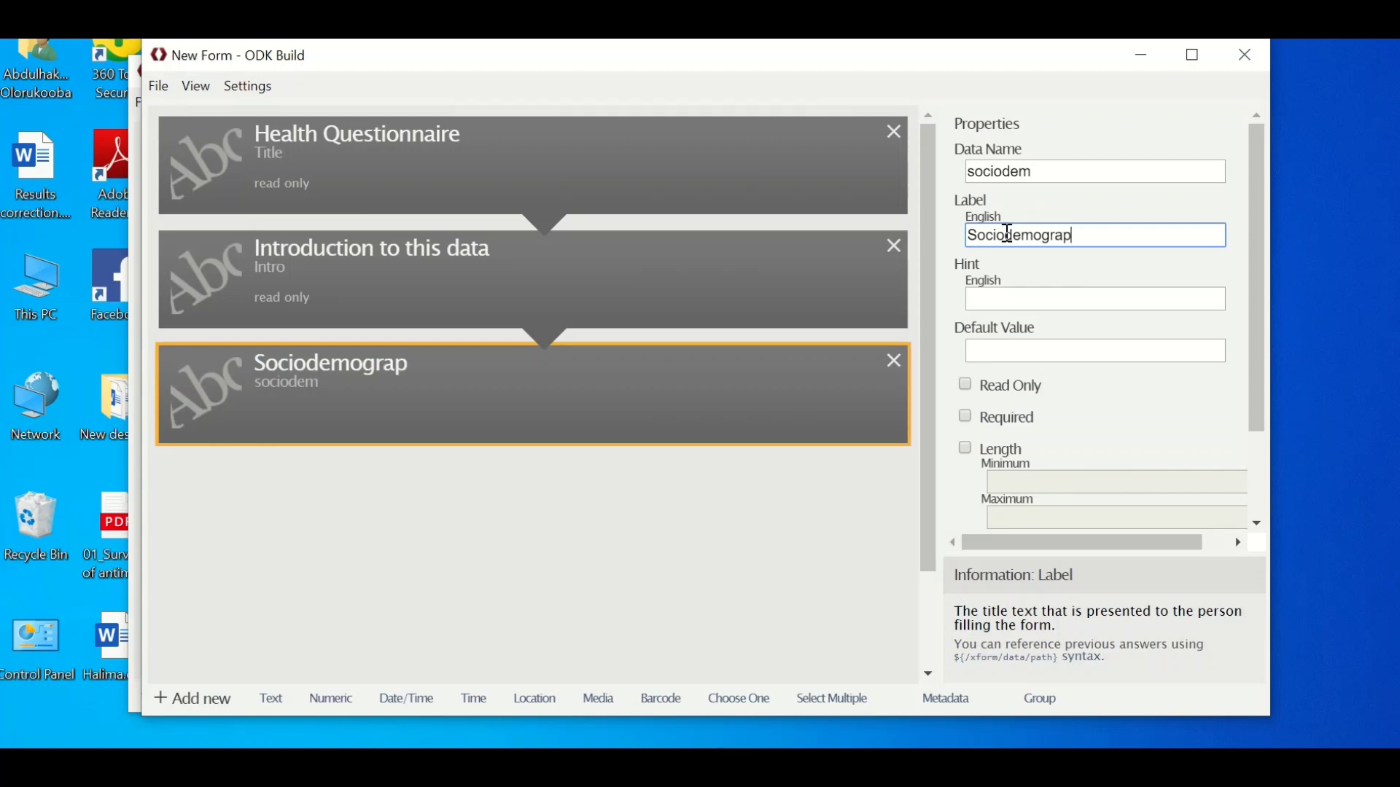
{"action": "type", "text": "hic cha"}
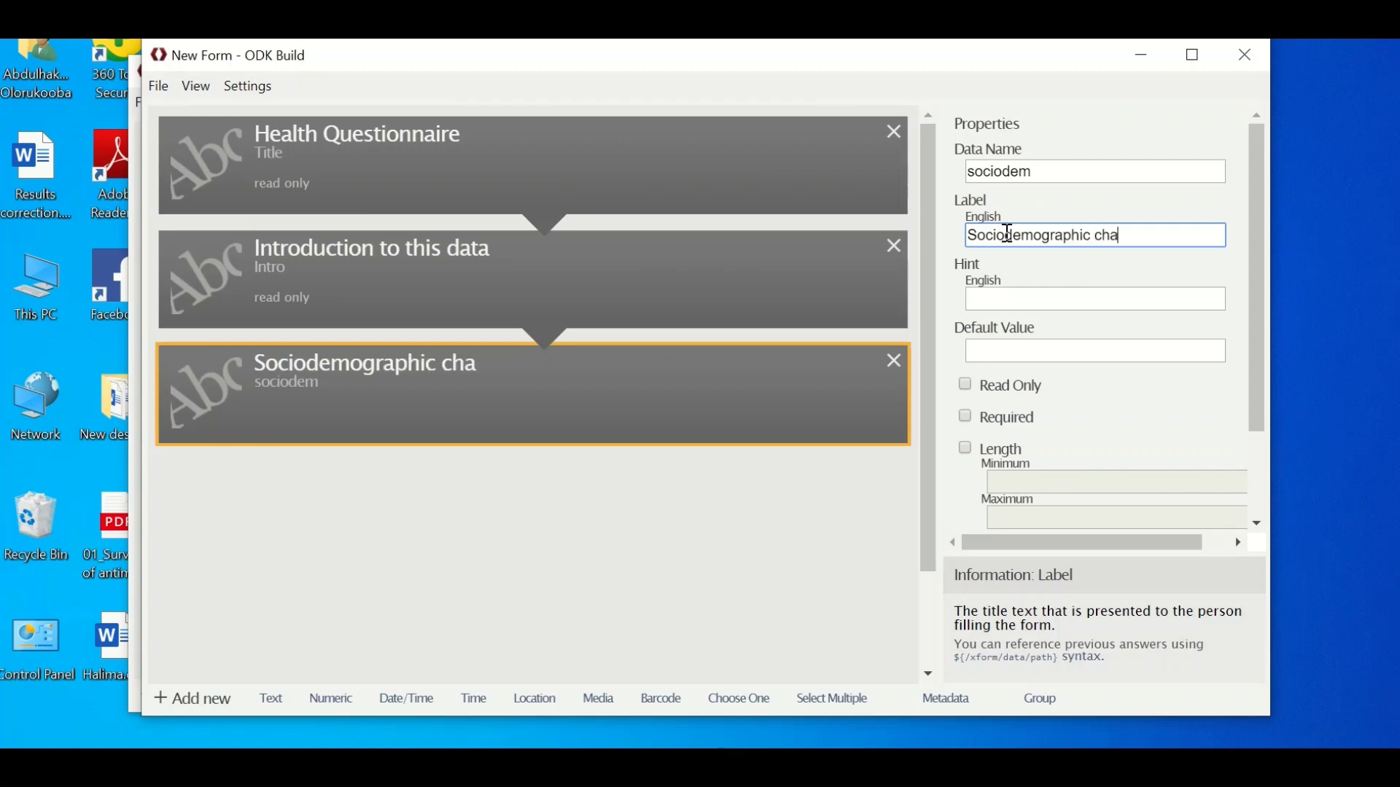
{"action": "type", "text": "racteri"}
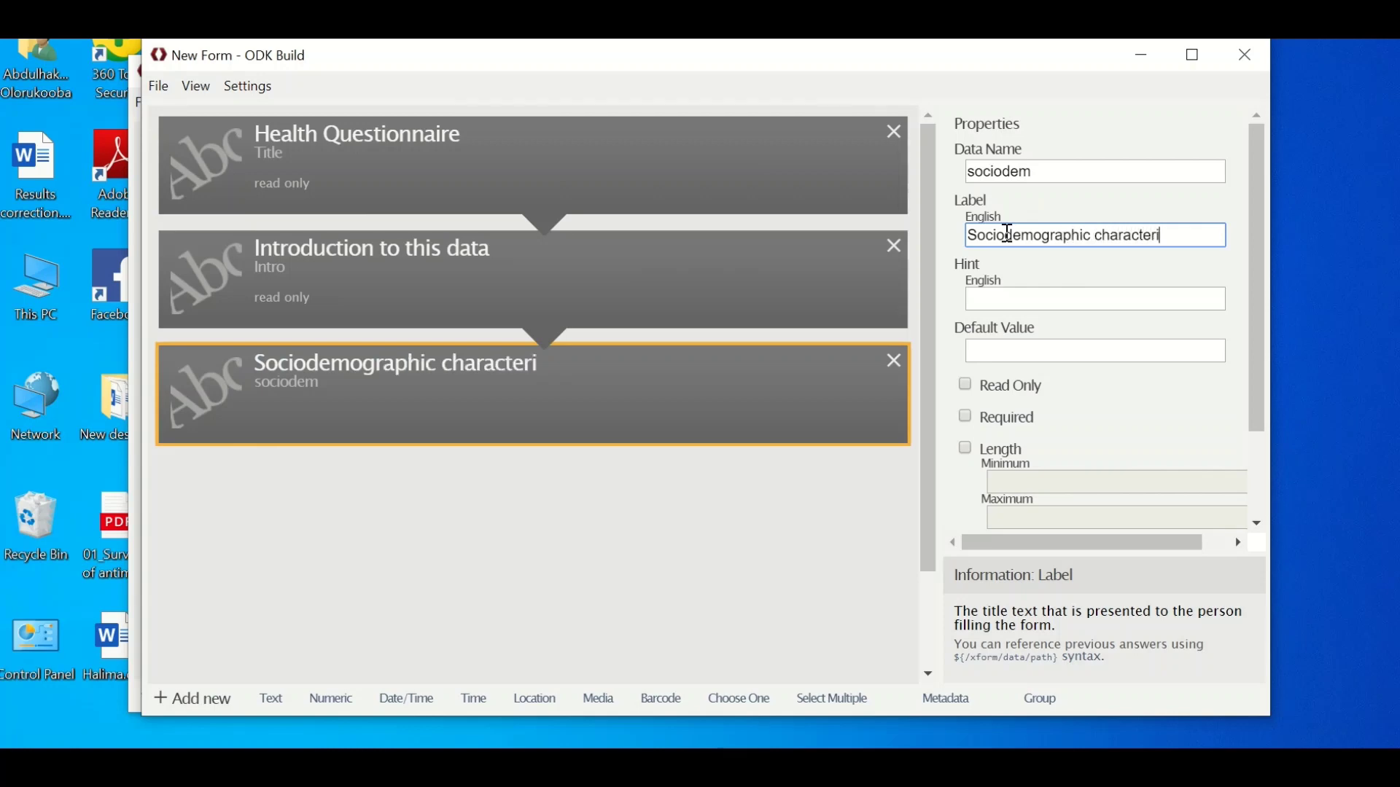
{"action": "type", "text": "stics"}
{"action": "left_click", "coordinate": [967, 387]}
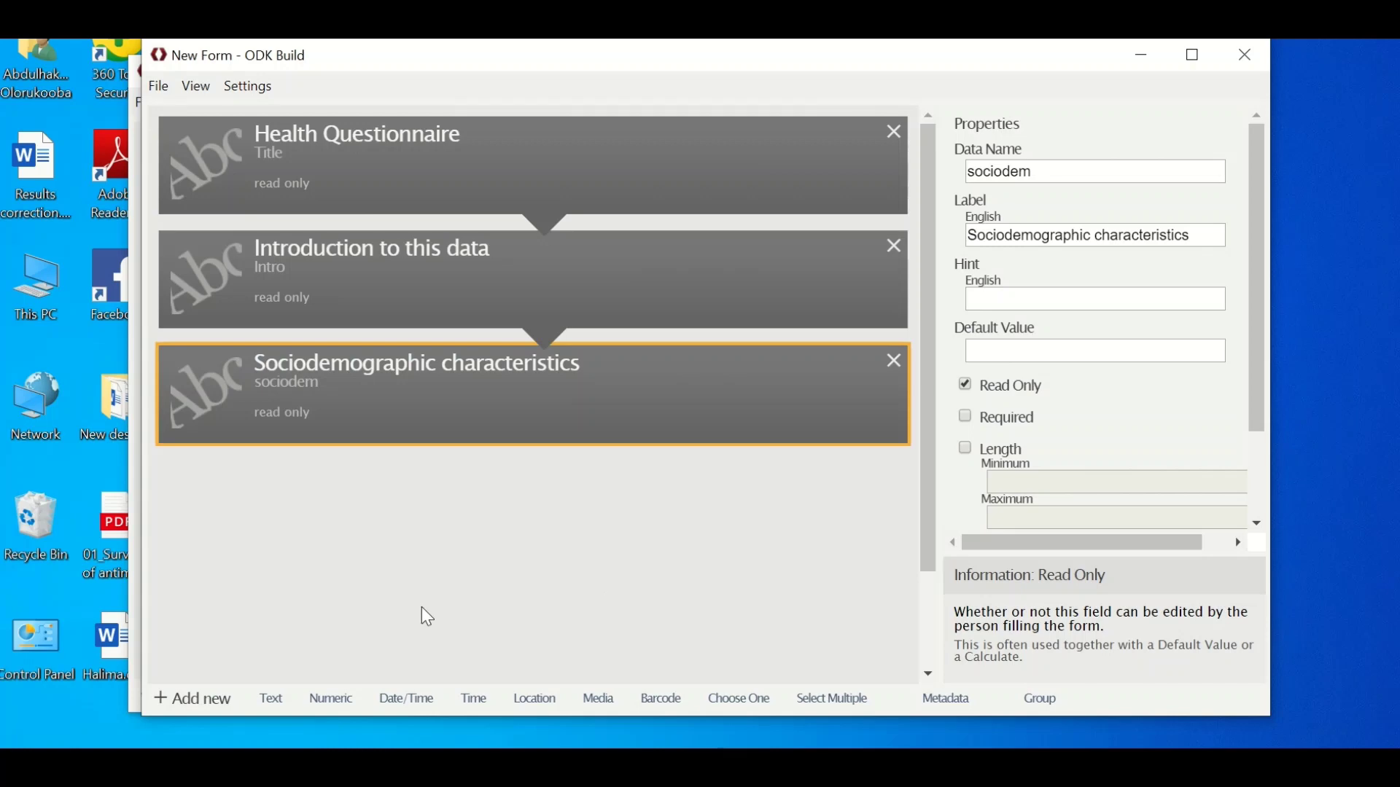
{"action": "left_click", "coordinate": [346, 707]}
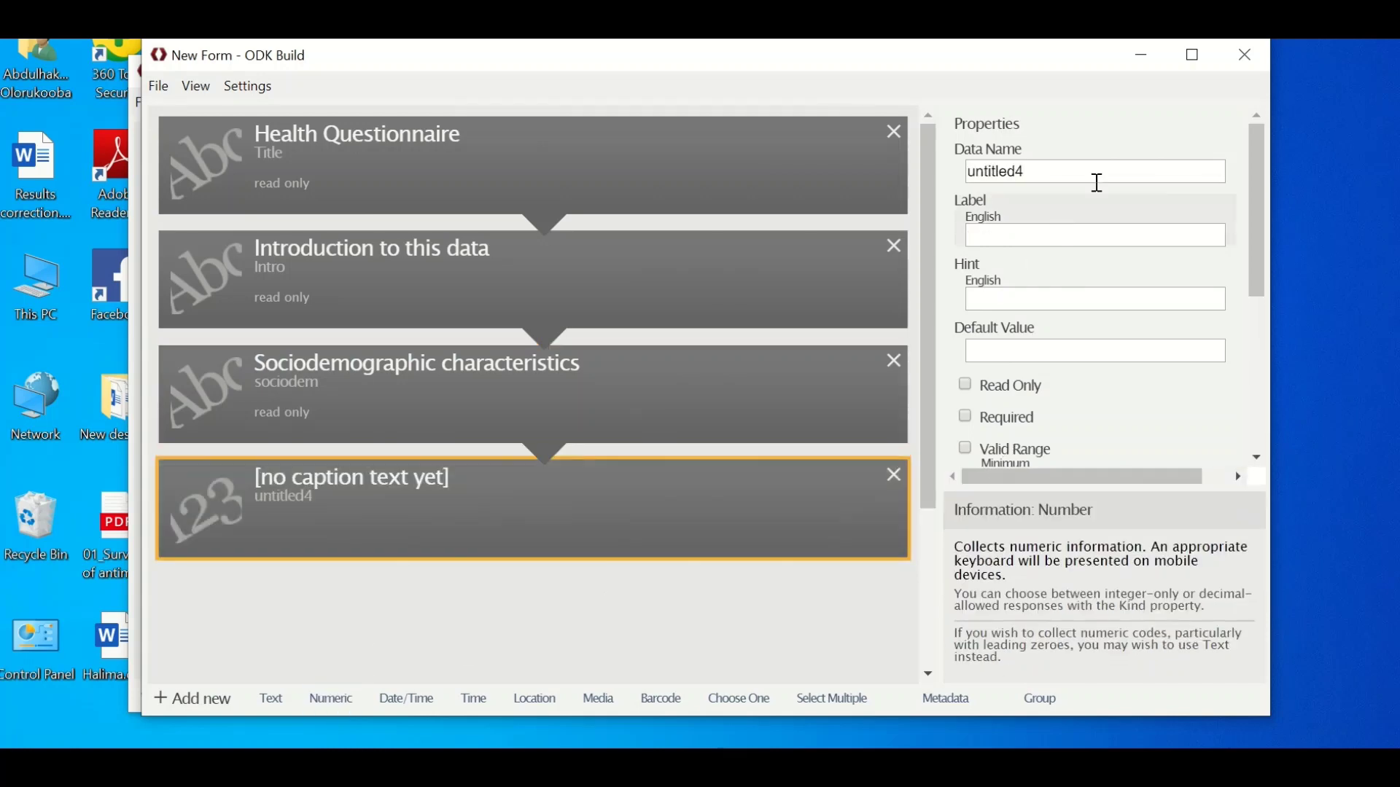
Name the numeric question Age, labelled 'Age of respondent (years)' with hint 'Age as at last birthday'
{"action": "left_click_drag", "start_coordinate": [1084, 172], "coordinate": [955, 188]}
{"action": "type", "text": "Age"}
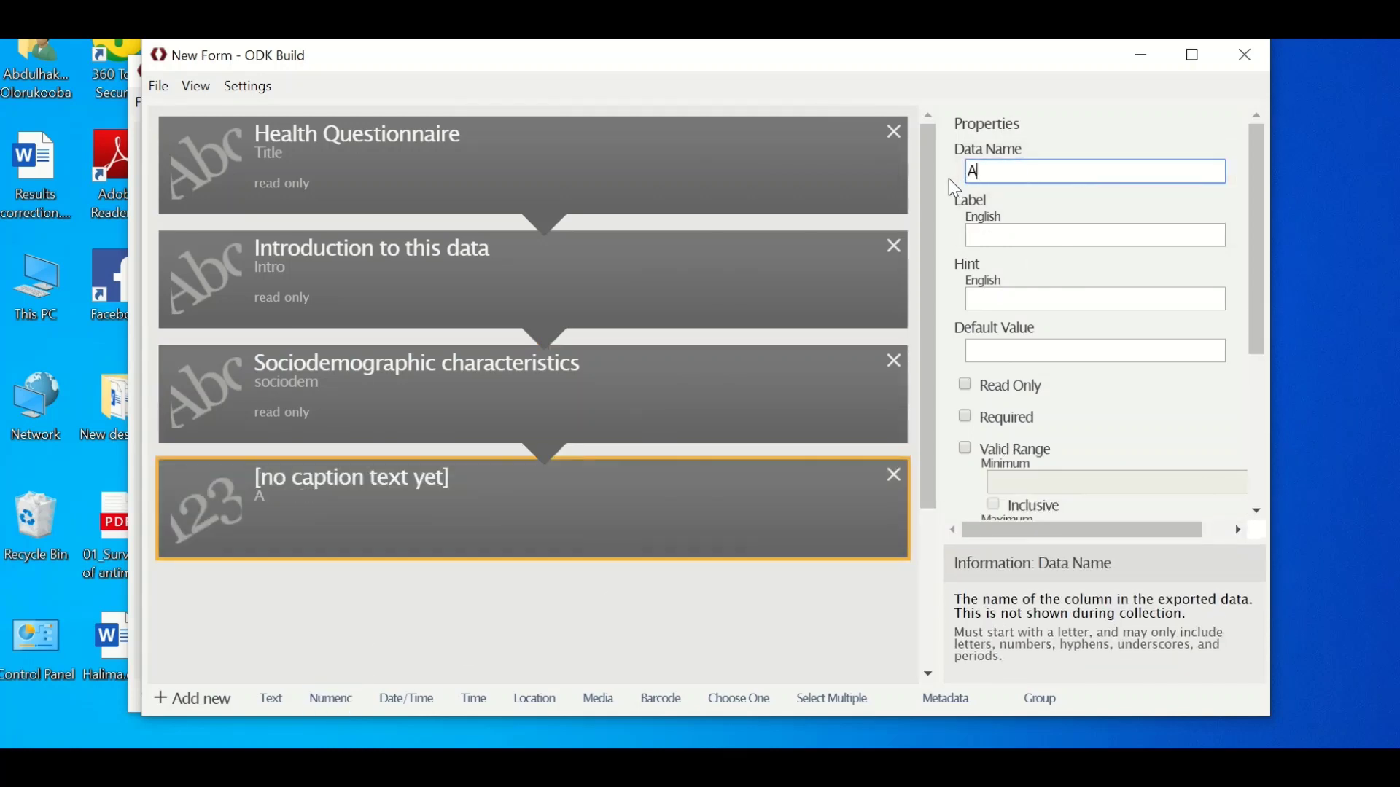
{"action": "left_click", "coordinate": [979, 229]}
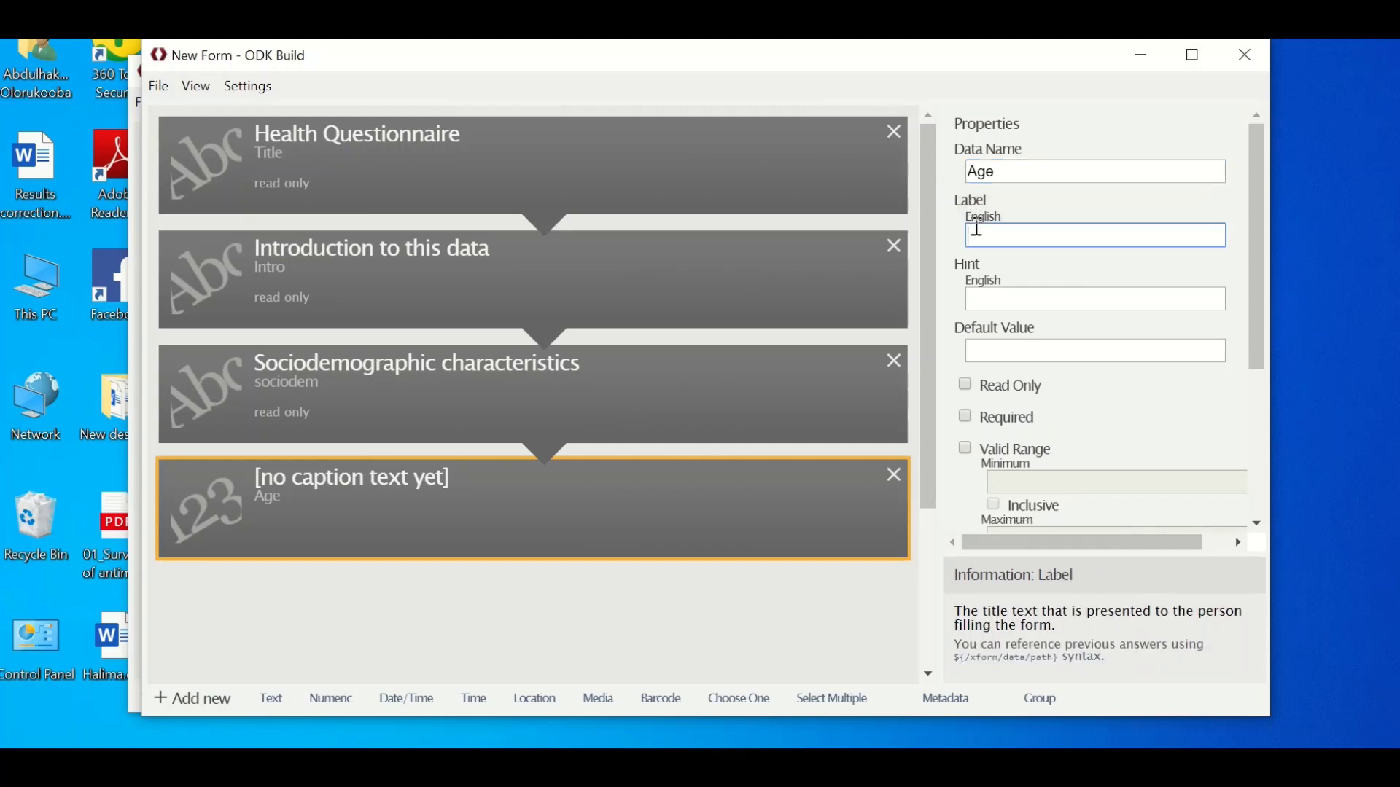
{"action": "type", "text": "Age of"}
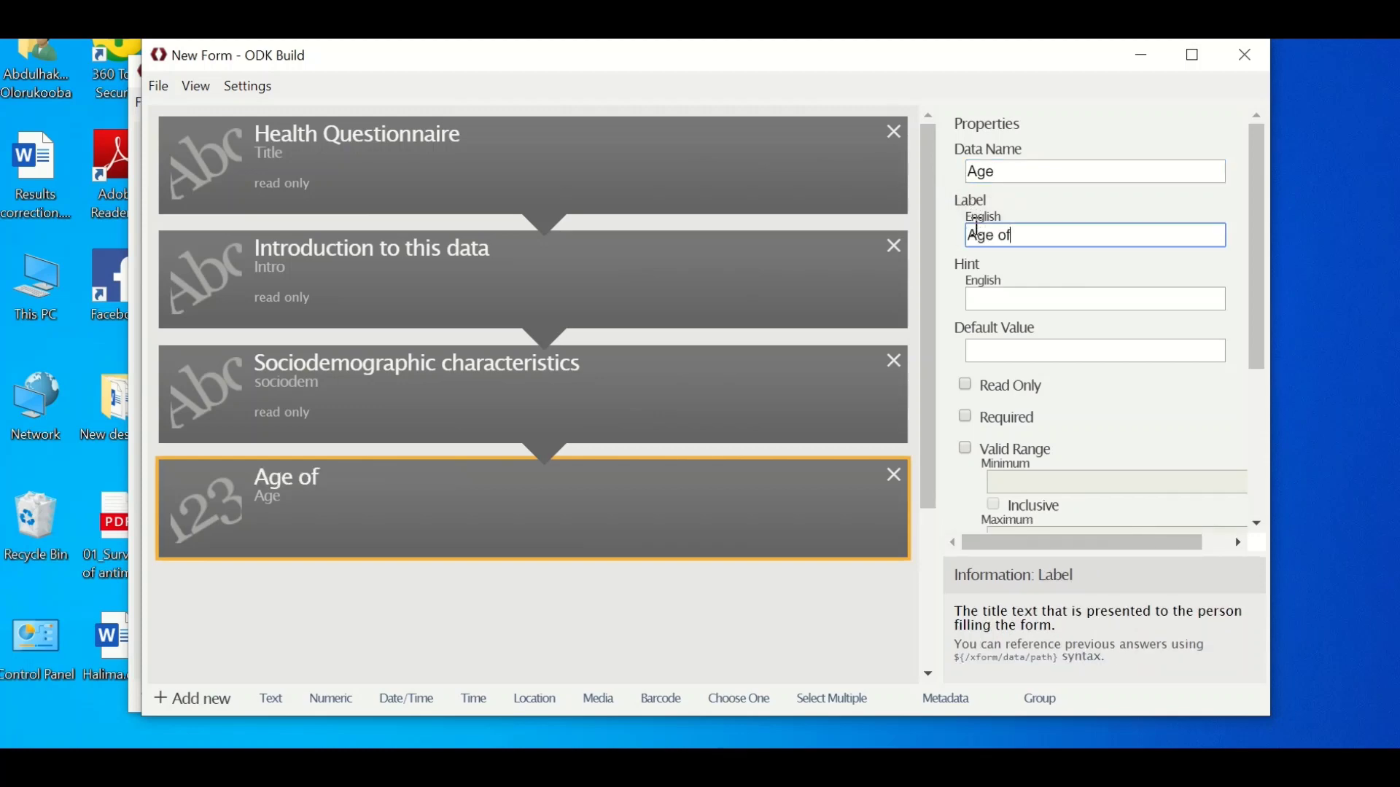
{"action": "type", "text": " respondent"}
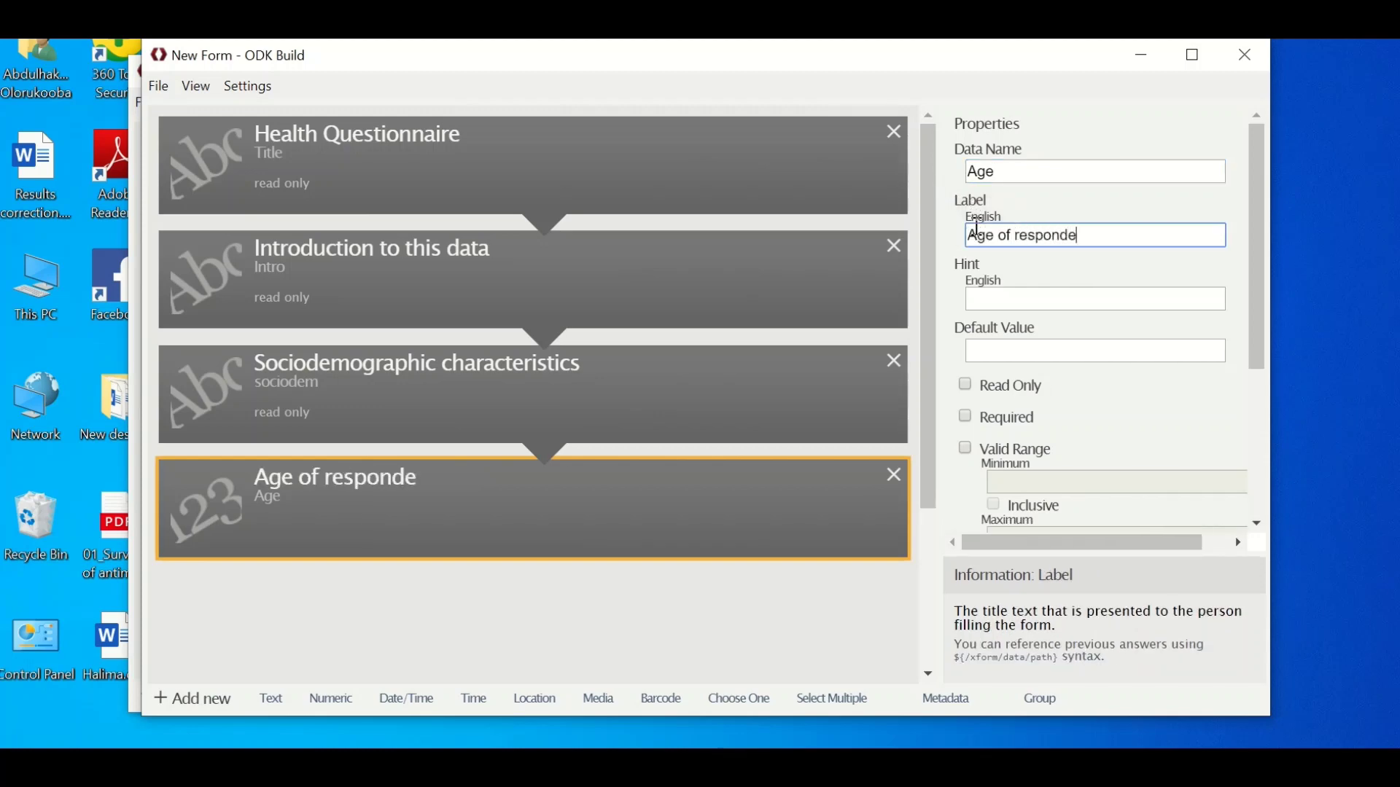
{"action": "left_click", "coordinate": [1008, 295]}
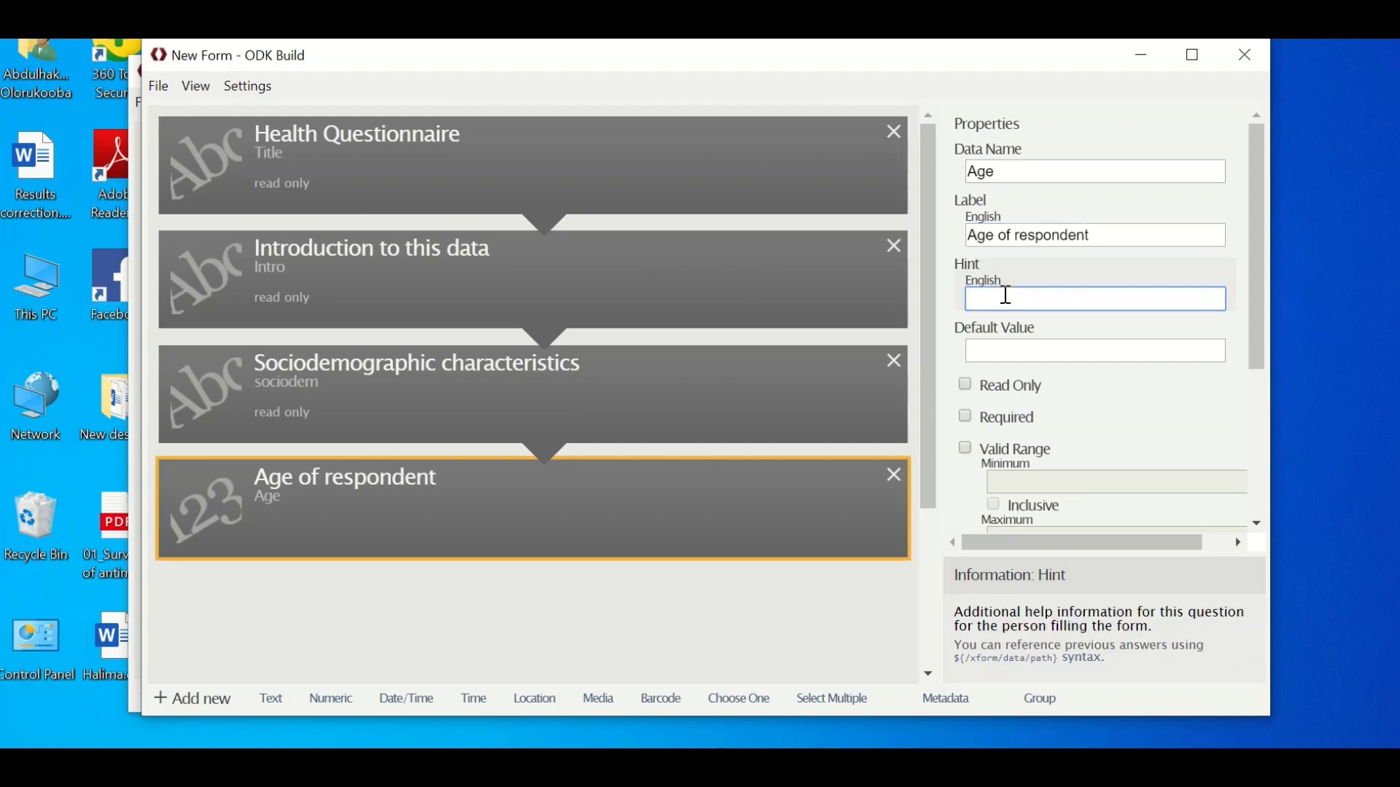
{"action": "type", "text": "Age as at la"}
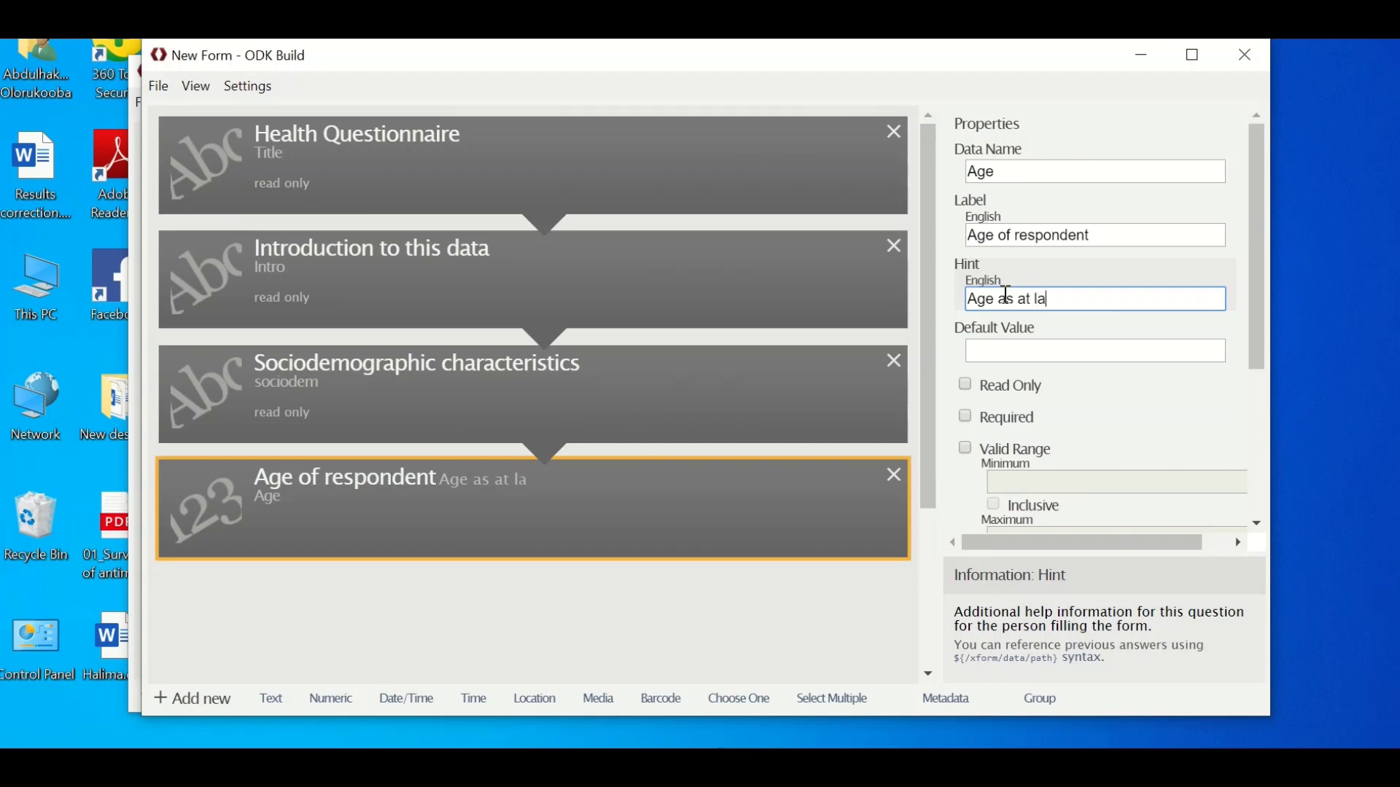
{"action": "type", "text": "st birthday"}
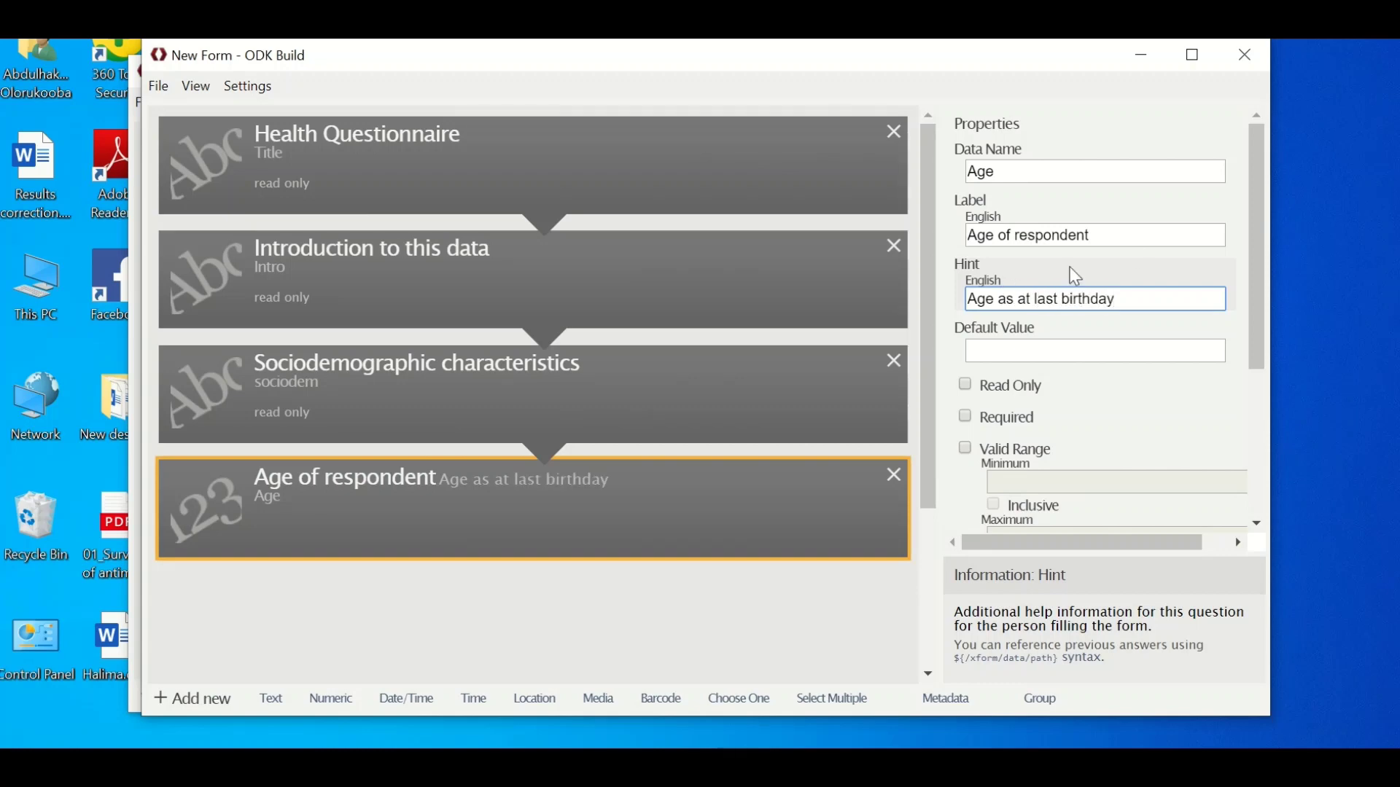
{"action": "left_click", "coordinate": [1159, 230]}
{"action": "type", "text": "("}
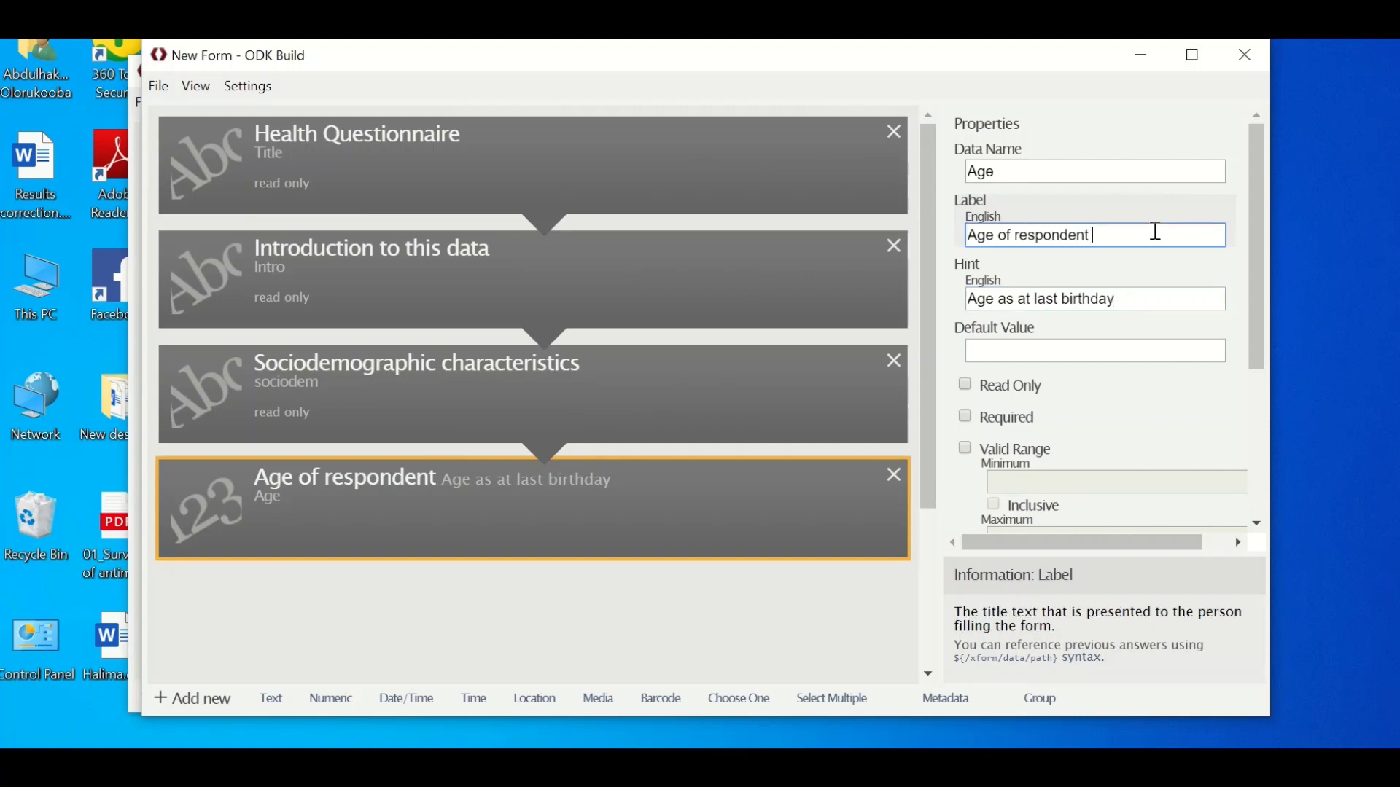
{"action": "type", "text": "years"}
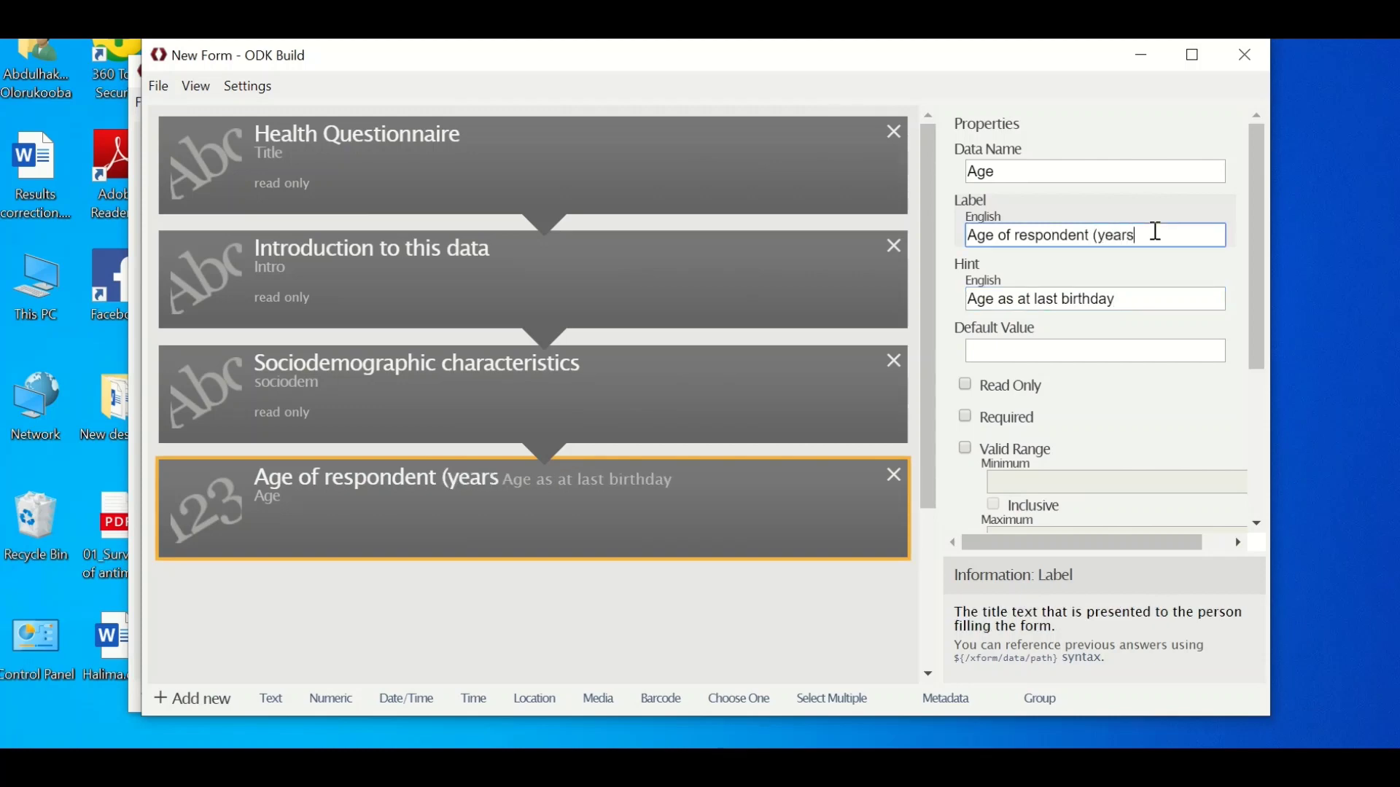
{"action": "type", "text": "P"}
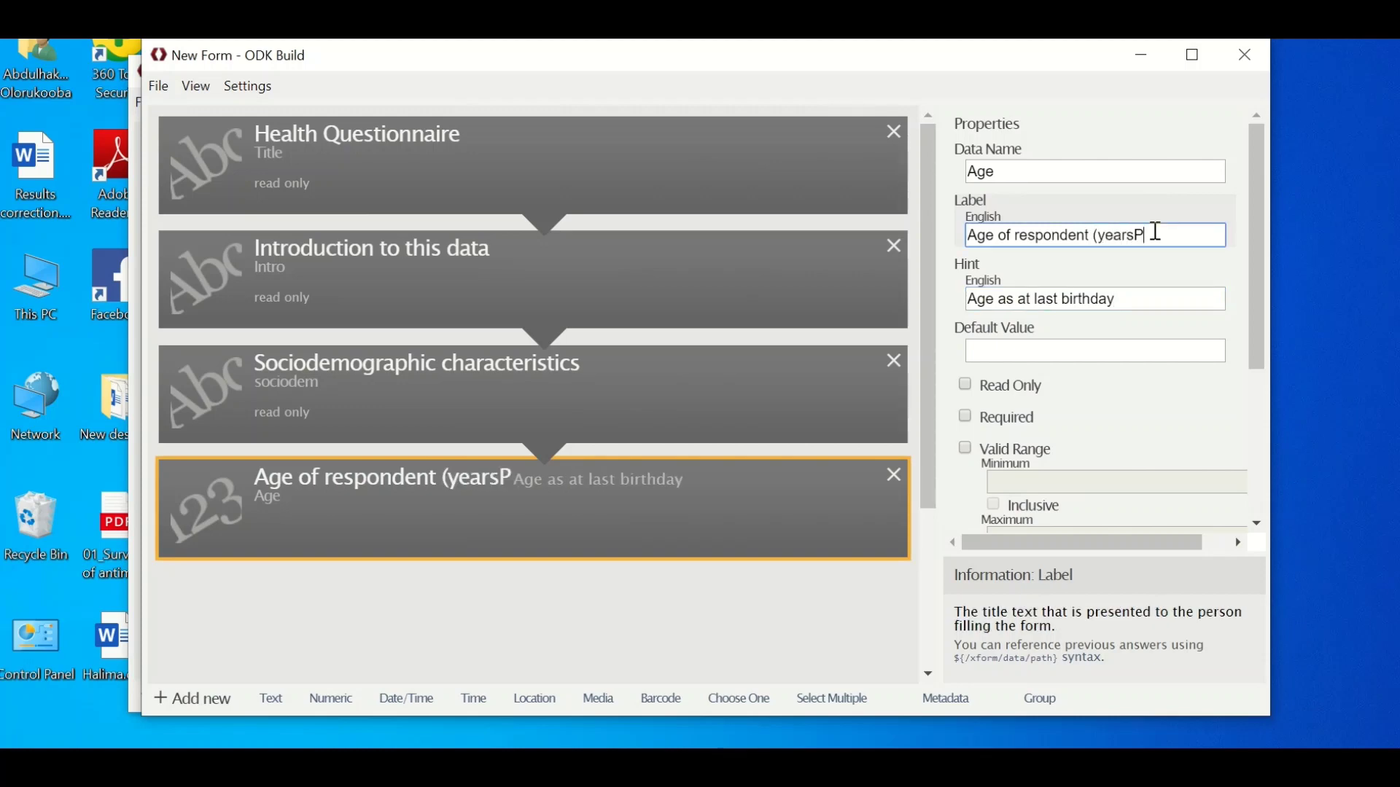
{"action": "key", "text": "BackSpace"}
{"action": "type", "text": ")"}
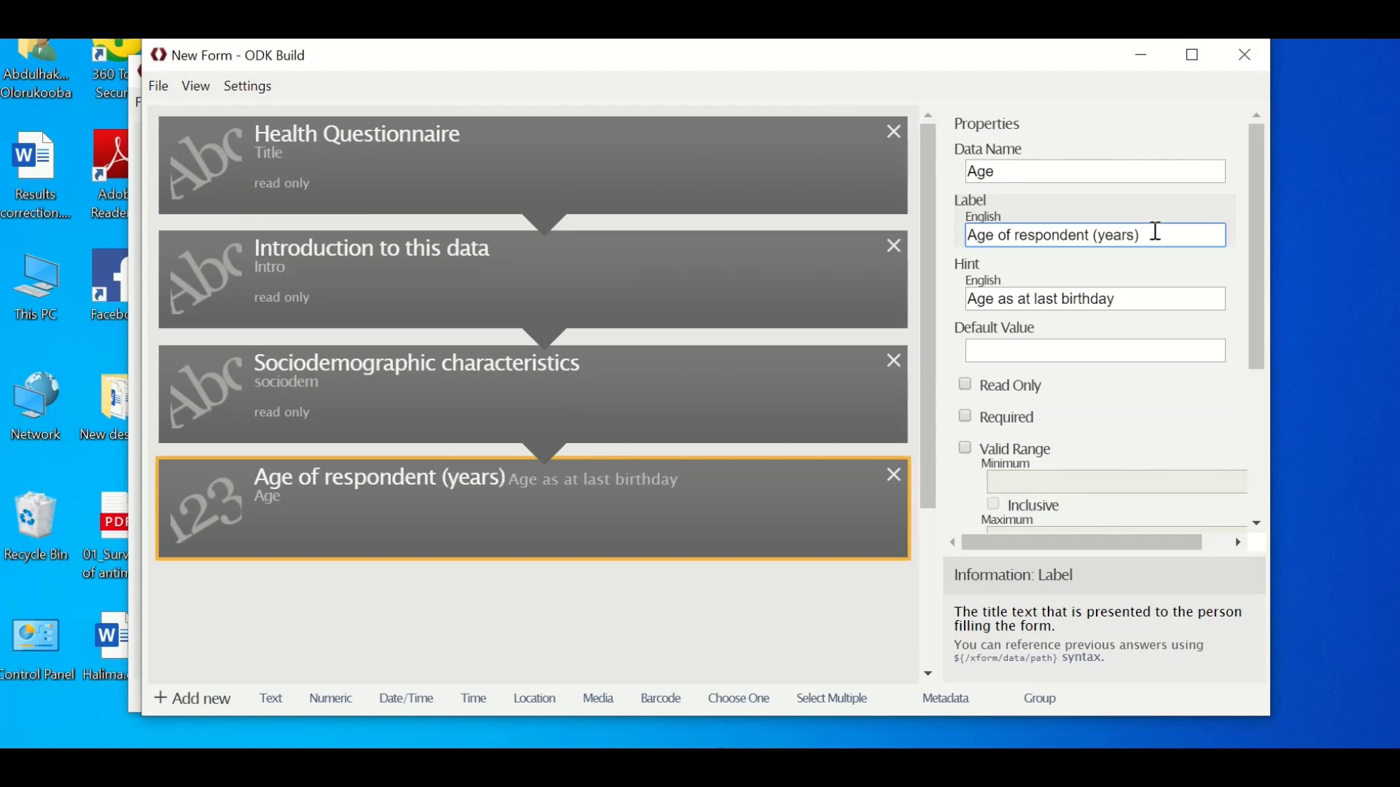
Make Age required with an inclusive valid range of 18 to 49
{"action": "left_click", "coordinate": [973, 421]}
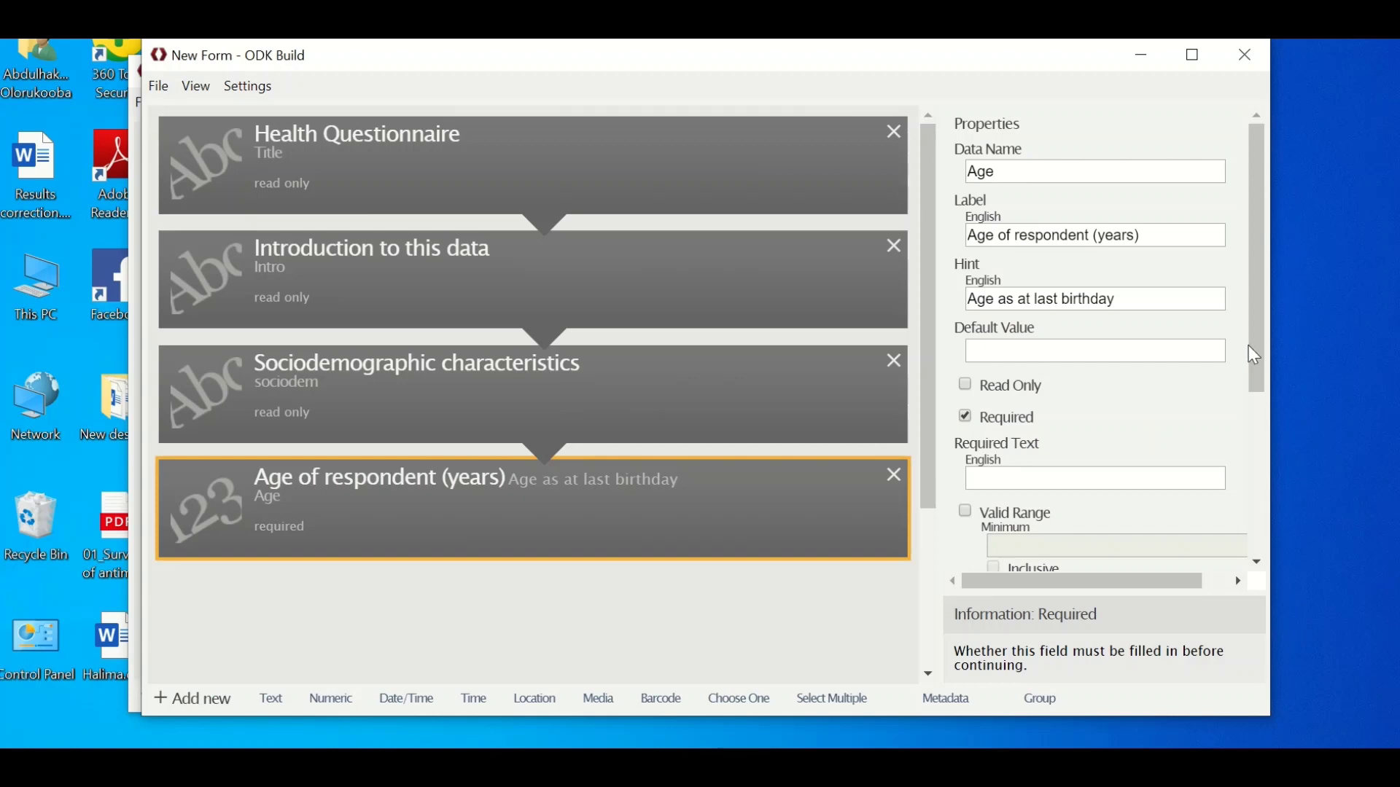
{"action": "left_click_drag", "start_coordinate": [1254, 356], "coordinate": [1281, 437]}
{"action": "left_click", "coordinate": [967, 354]}
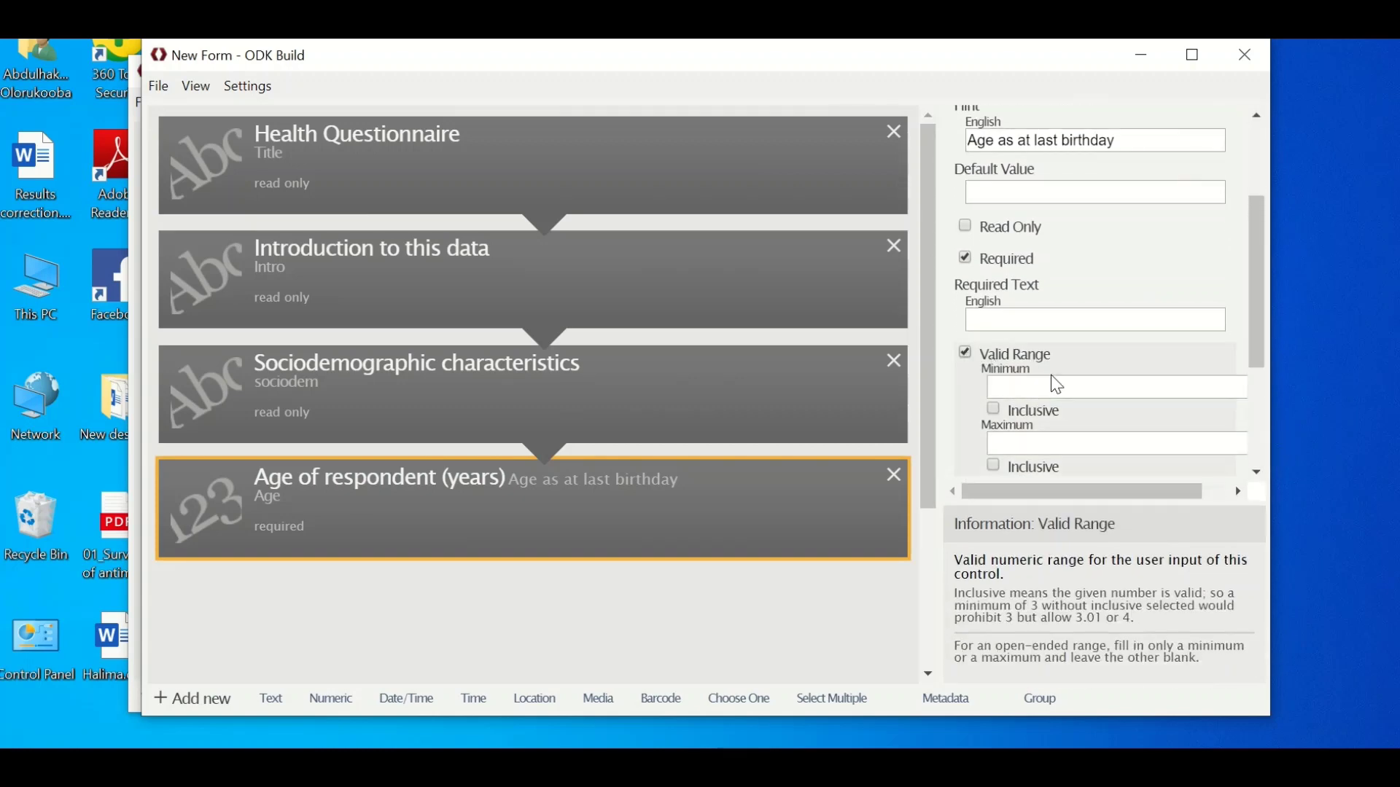
{"action": "left_click", "coordinate": [1061, 386]}
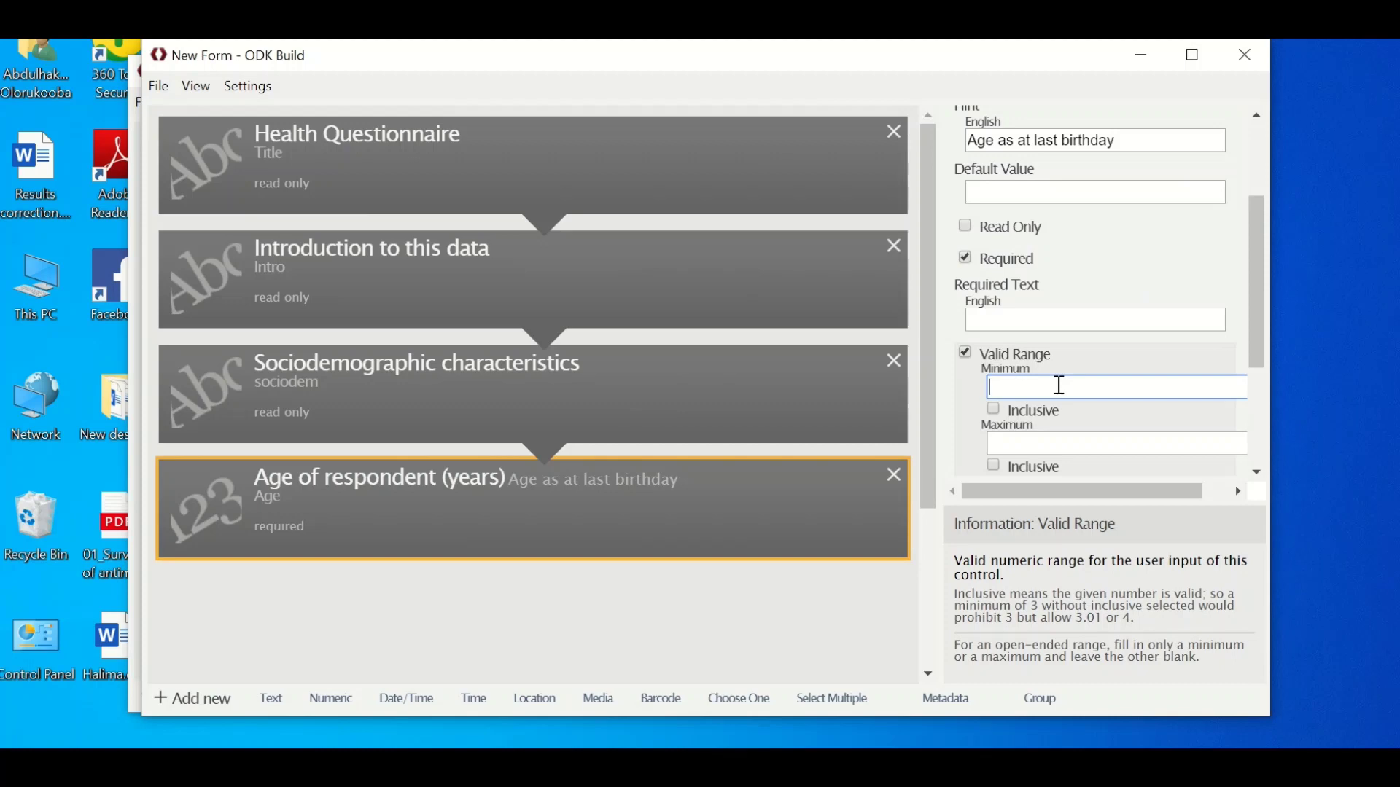
{"action": "type", "text": "18"}
{"action": "left_click", "coordinate": [1040, 447]}
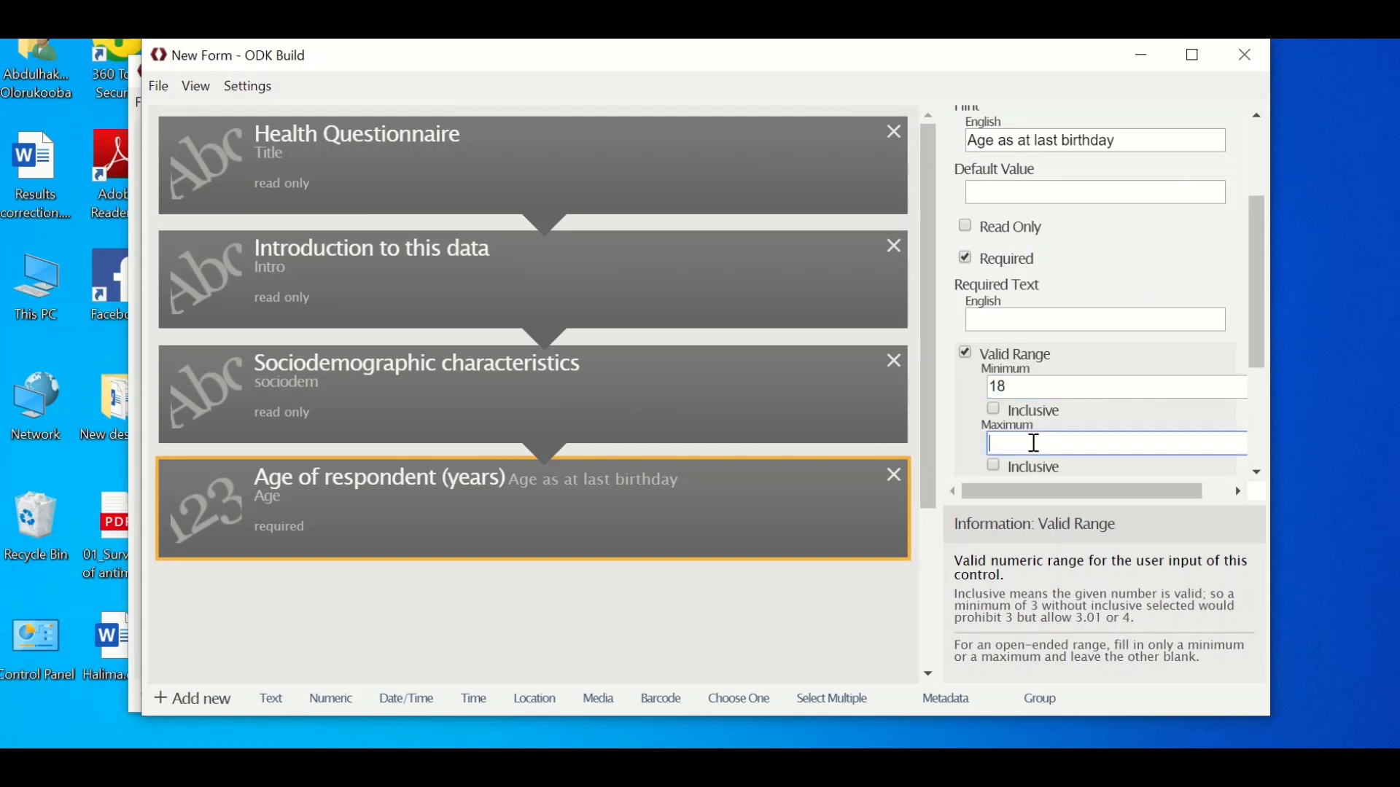
{"action": "type", "text": "49"}
{"action": "left_click", "coordinate": [1002, 421]}
{"action": "left_click", "coordinate": [995, 410]}
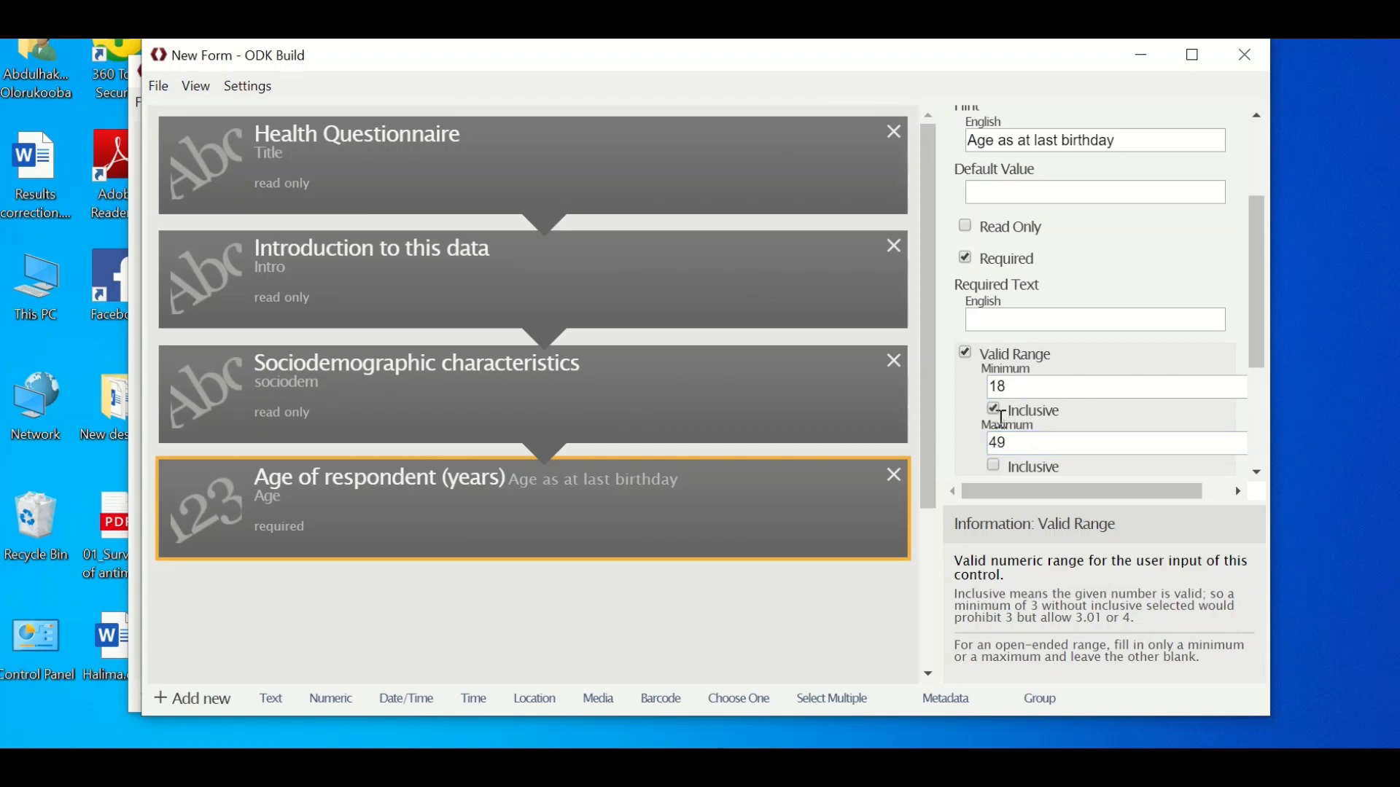
{"action": "left_click", "coordinate": [998, 469]}
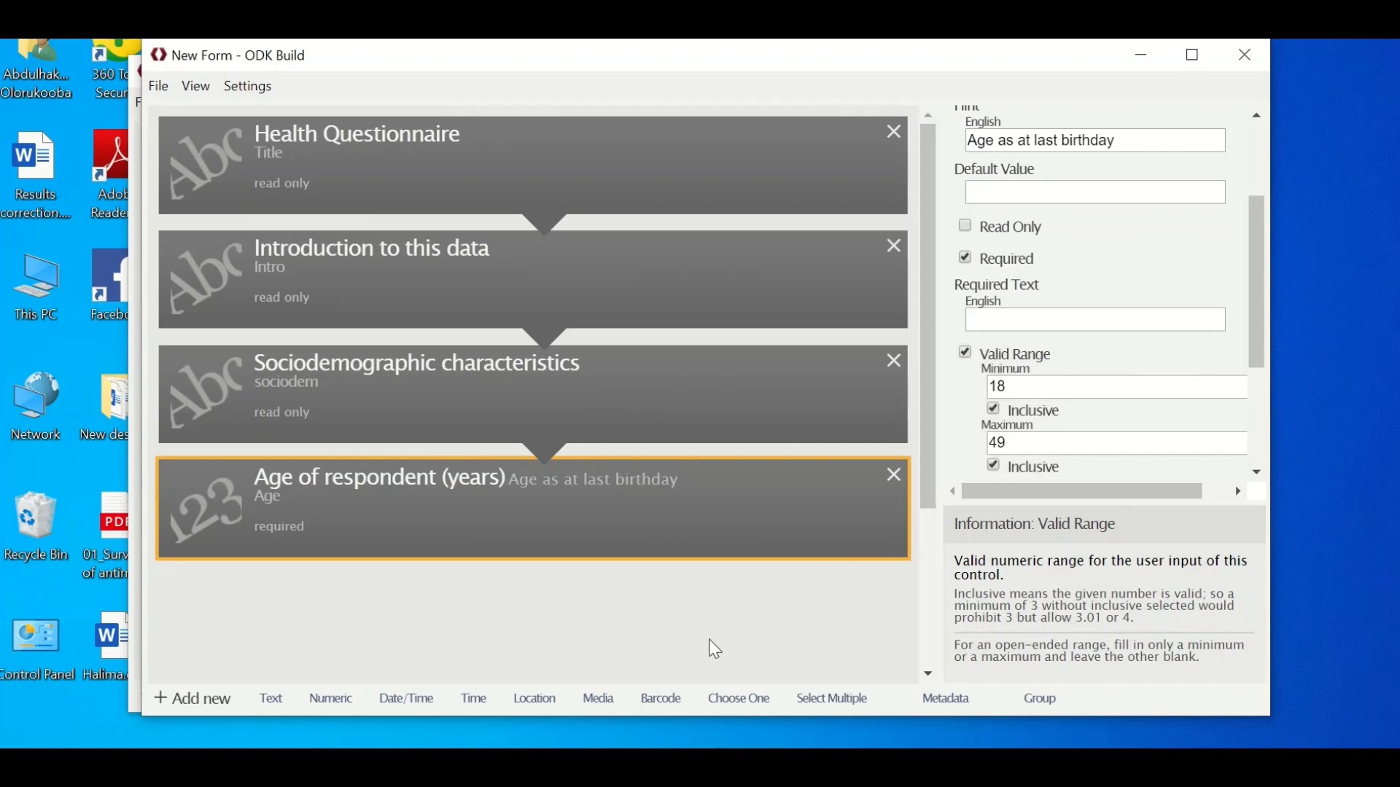
Add a required single-choice question named gender, labelled 'Gender of respondents'
{"action": "left_click", "coordinate": [742, 700]}
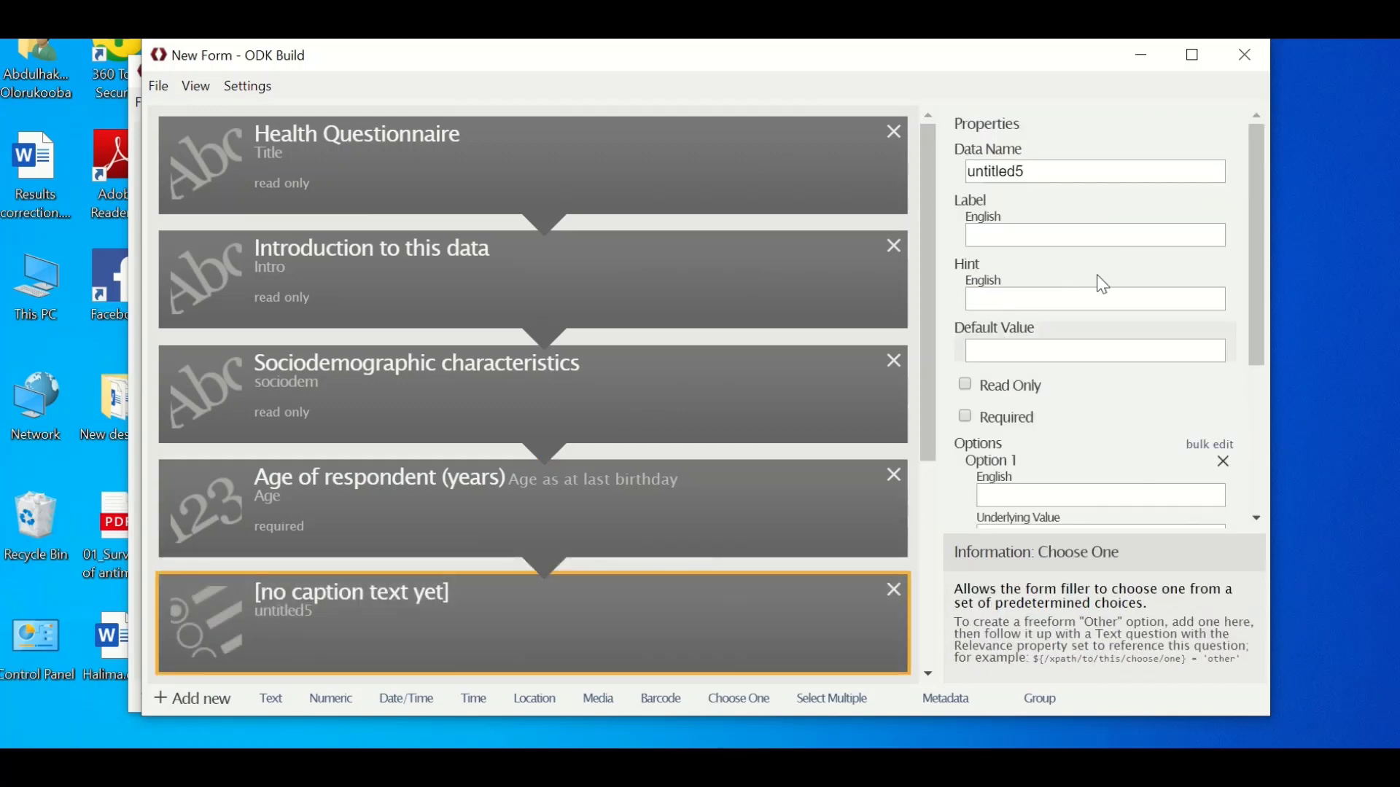
{"action": "left_click", "coordinate": [1007, 165]}
{"action": "type", "text": "gender"}
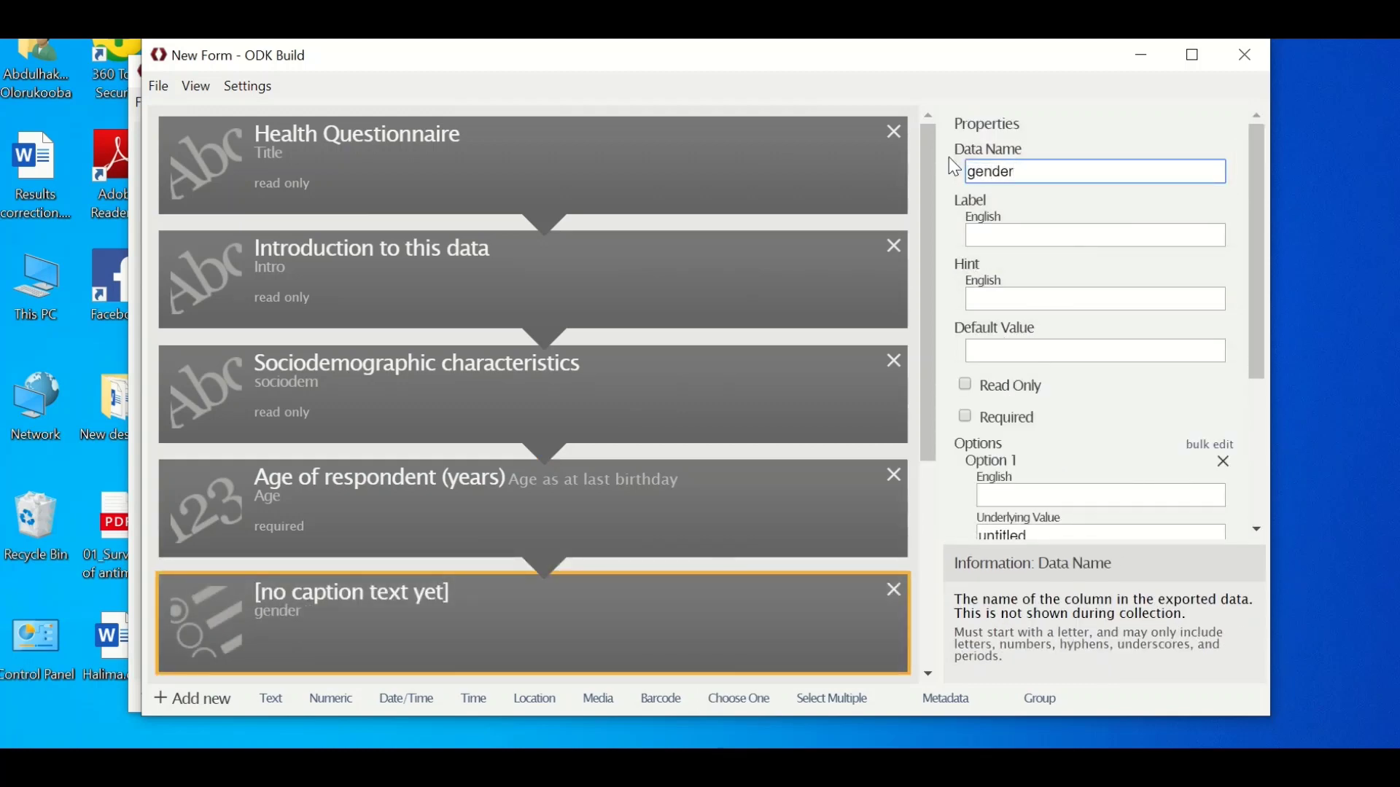
{"action": "left_click", "coordinate": [1009, 231]}
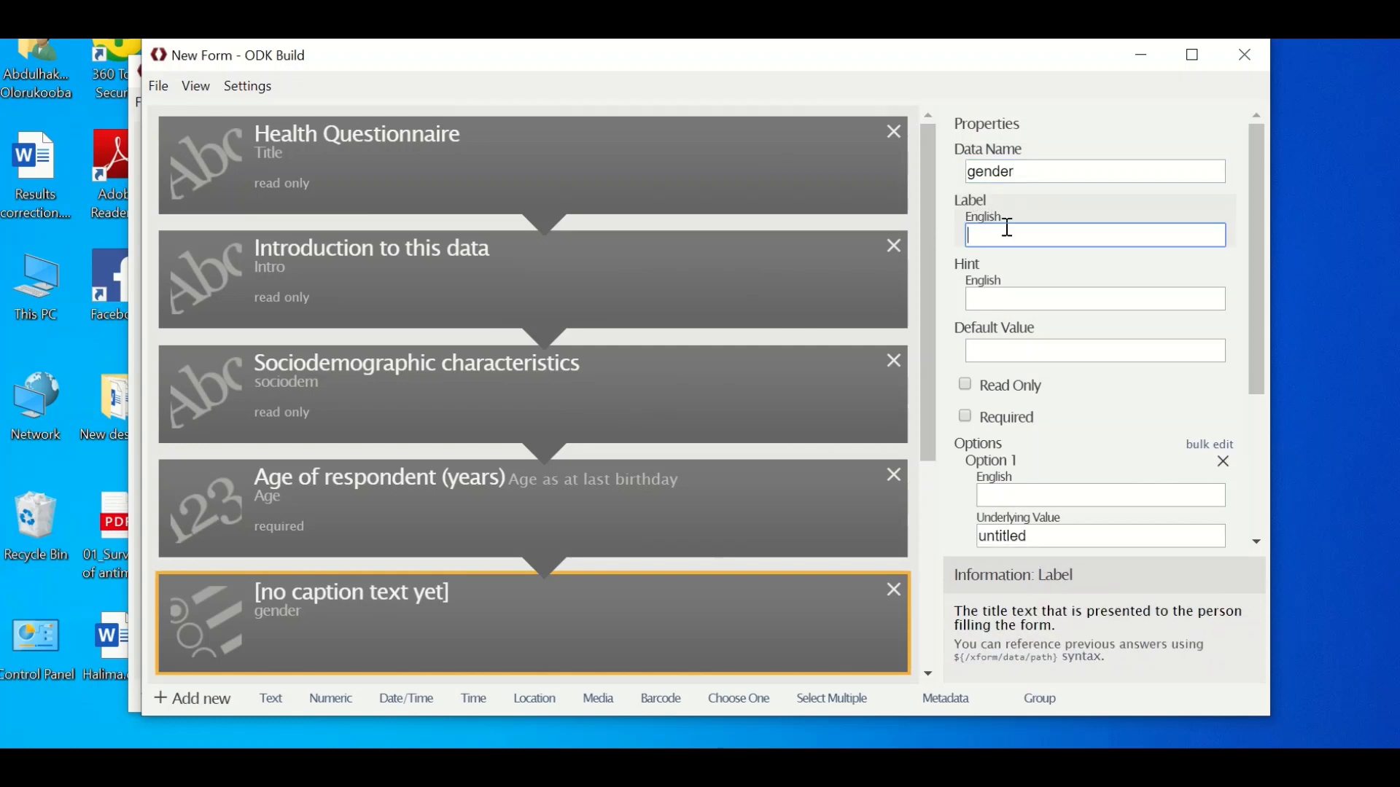
{"action": "type", "text": "Gender"}
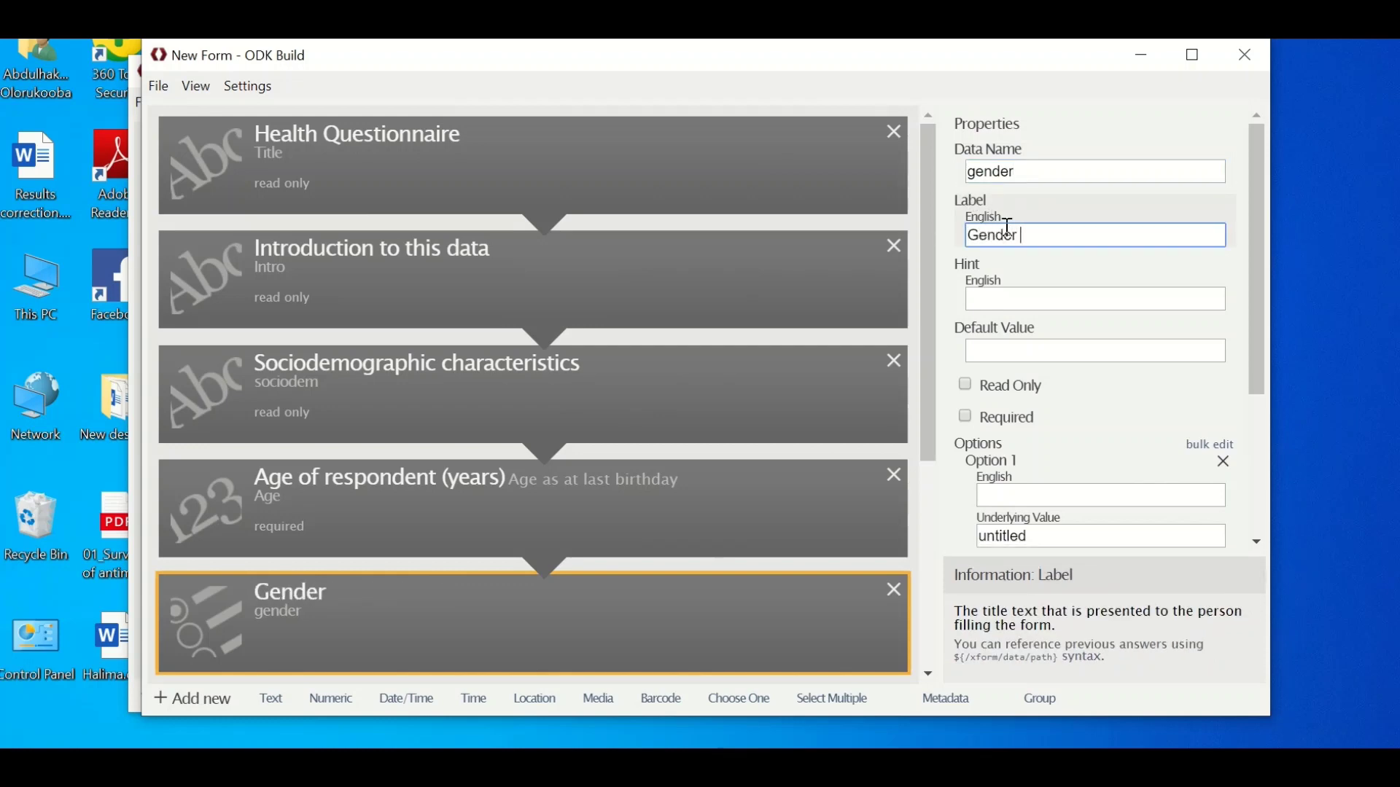
{"action": "type", "text": " of resp"}
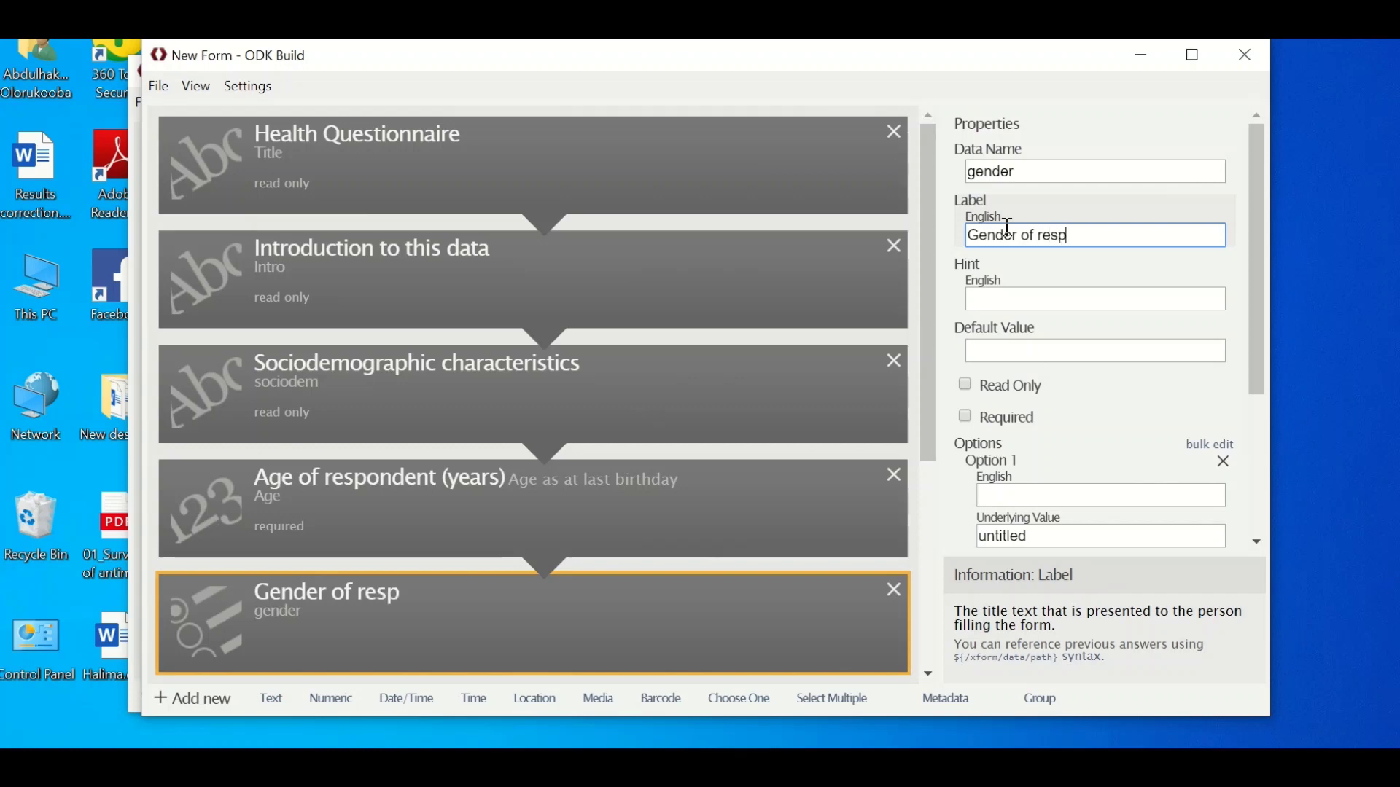
{"action": "type", "text": "ondents"}
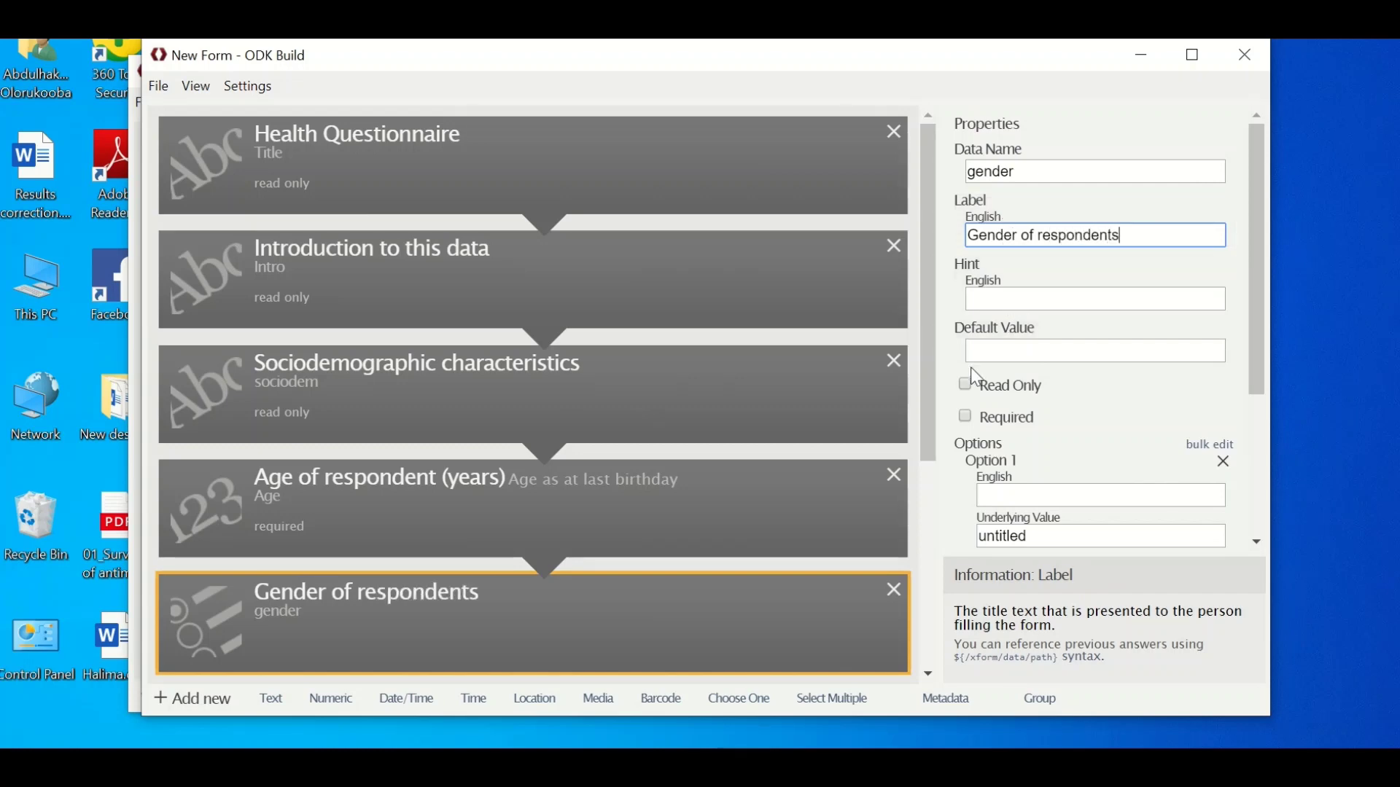
{"action": "left_click", "coordinate": [965, 419]}
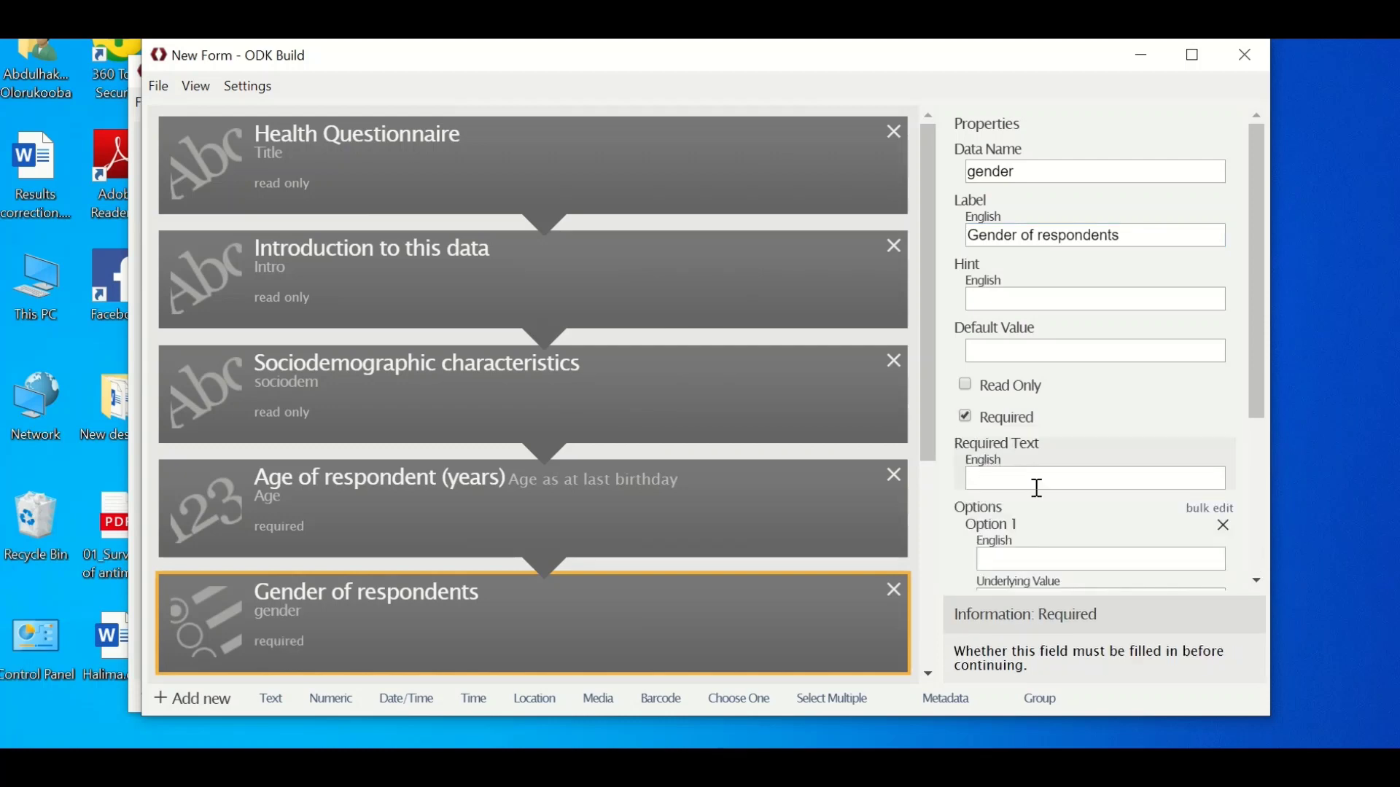
Give the gender question the answer choices Male and Female
{"action": "left_click", "coordinate": [1048, 563]}
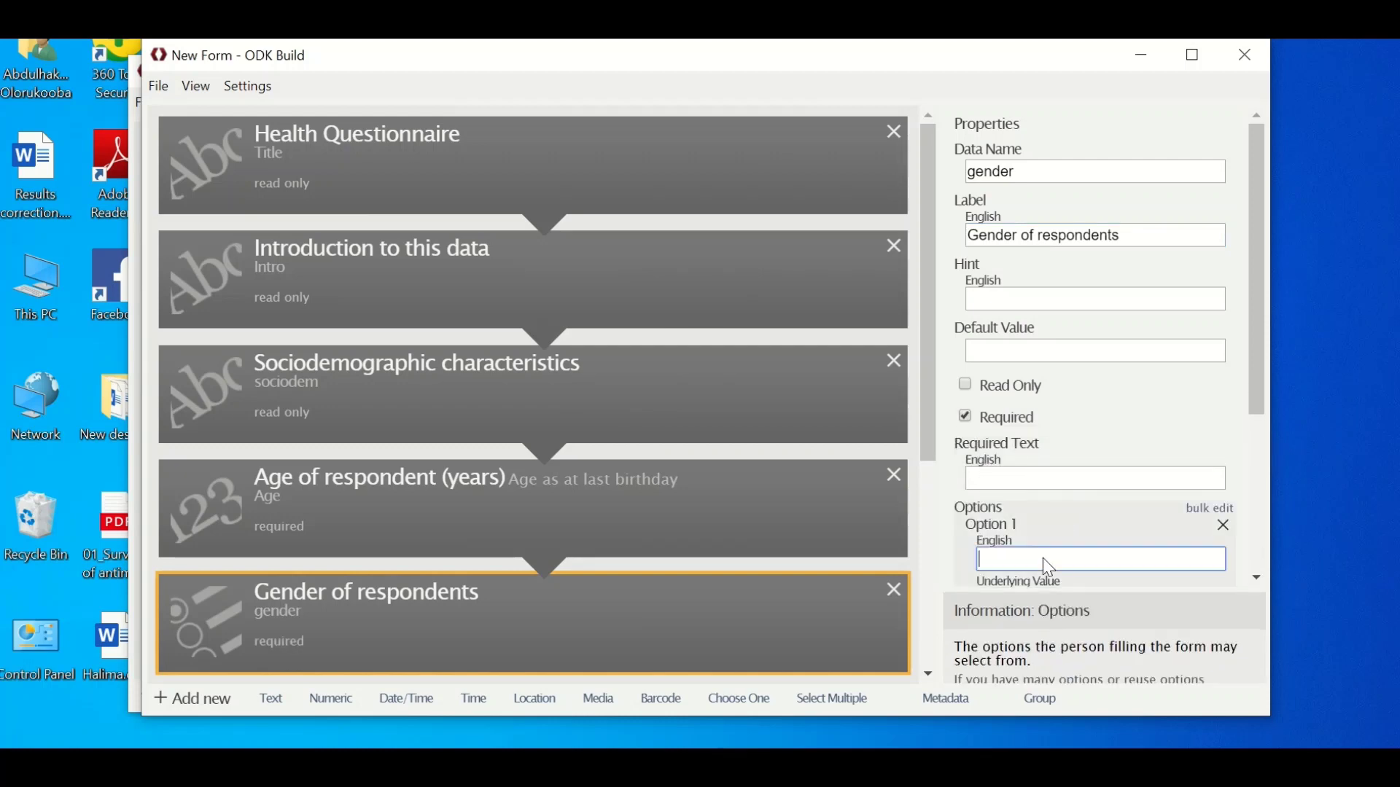
{"action": "type", "text": "Male"}
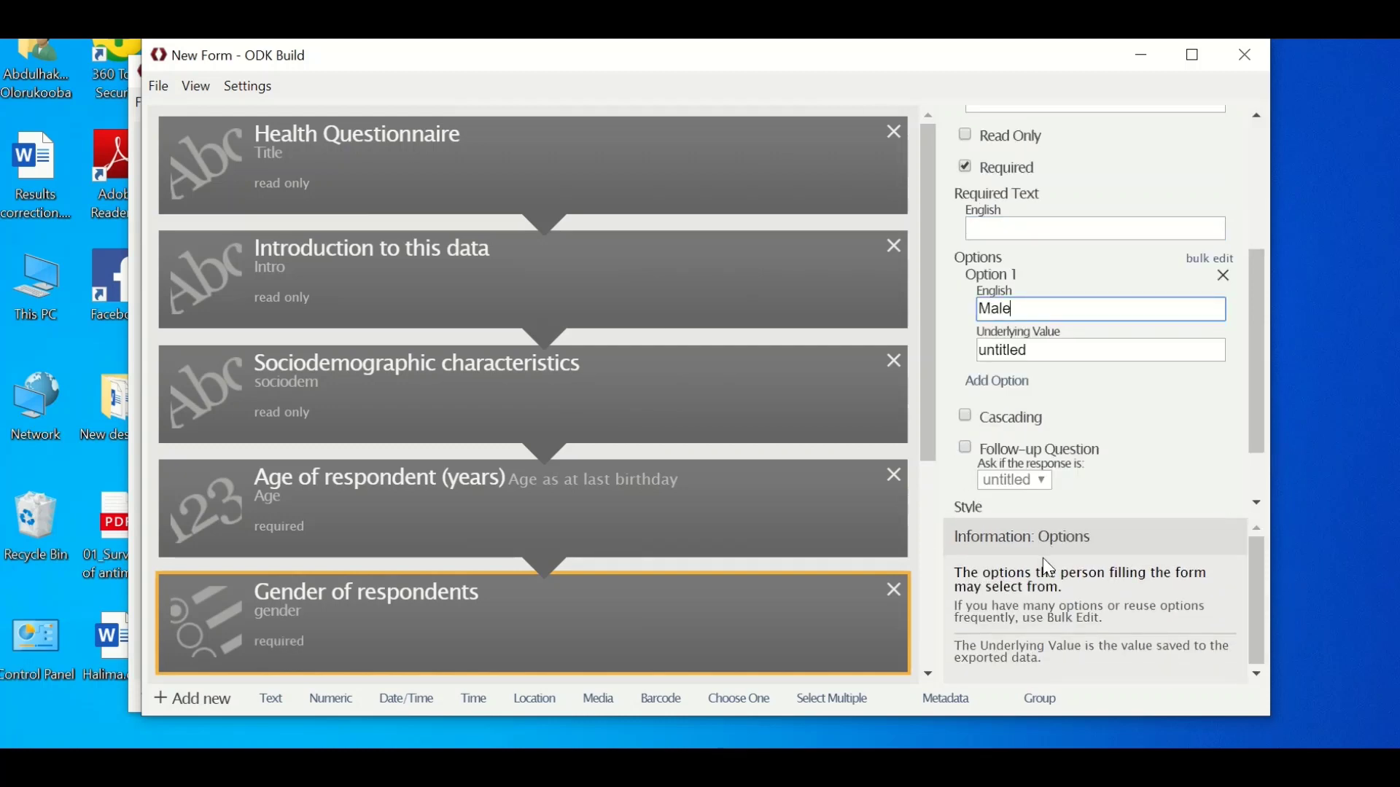
{"action": "left_click", "coordinate": [1031, 394]}
{"action": "left_click", "coordinate": [1028, 410]}
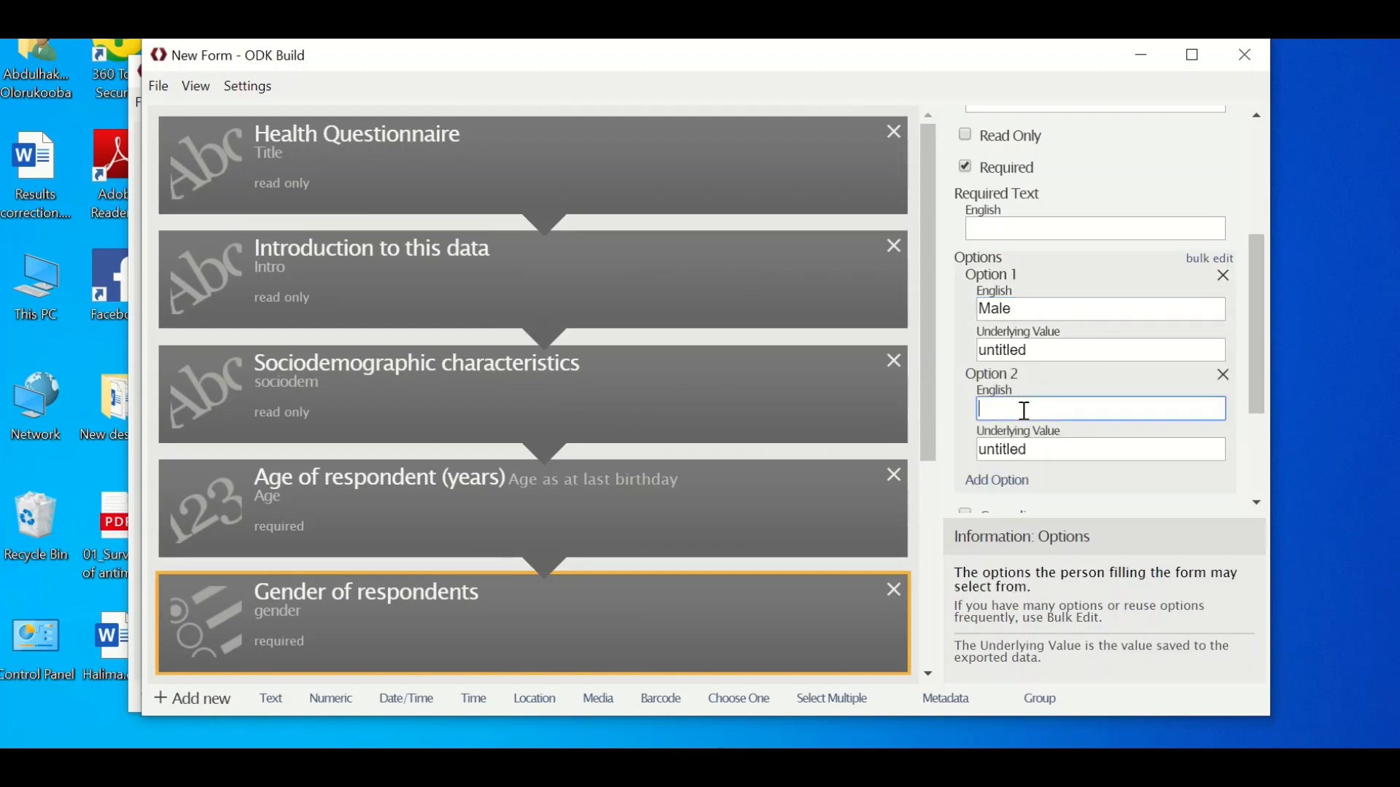
{"action": "type", "text": "Femal"}
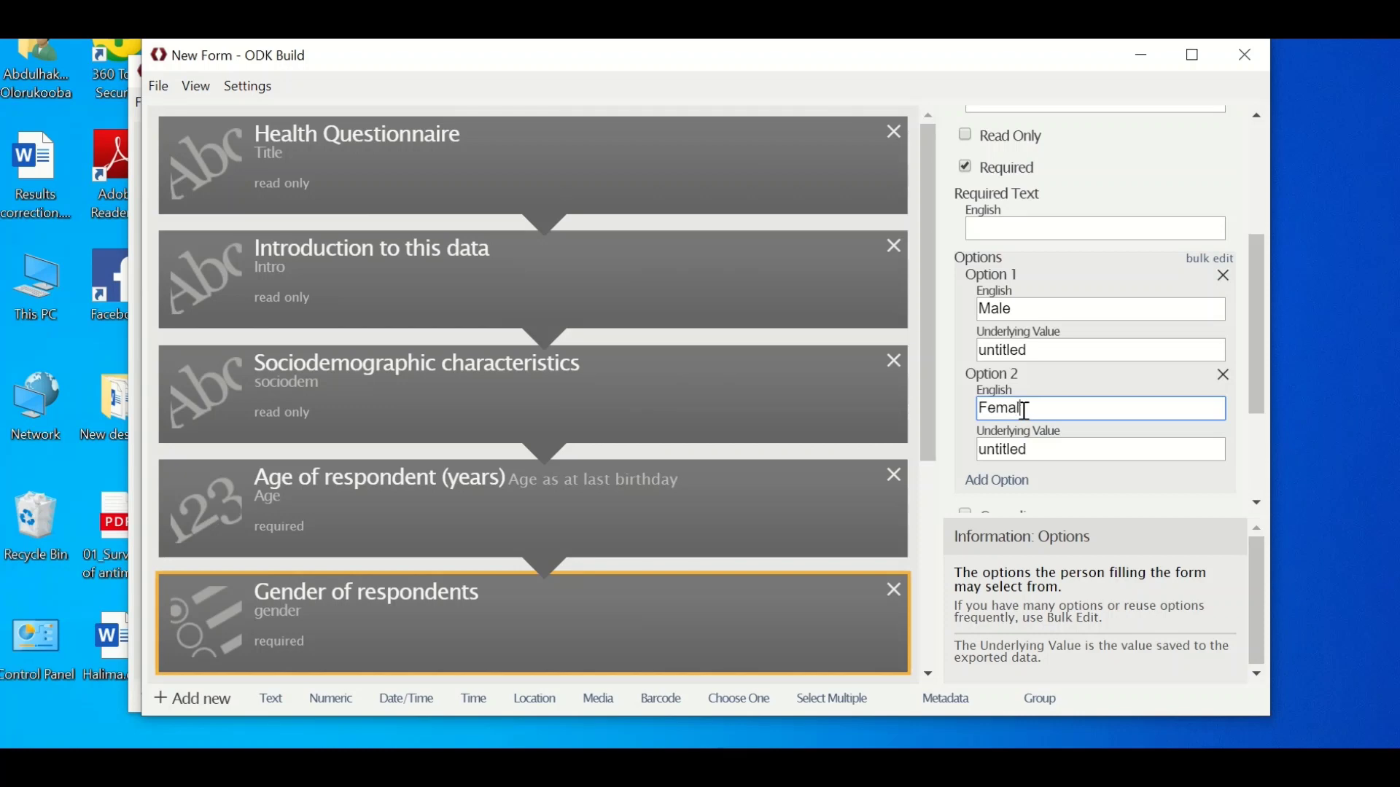
{"action": "type", "text": "e"}
{"action": "left_click_drag", "start_coordinate": [1263, 397], "coordinate": [1270, 495]}
{"action": "left_click_drag", "start_coordinate": [929, 422], "coordinate": [949, 629]}
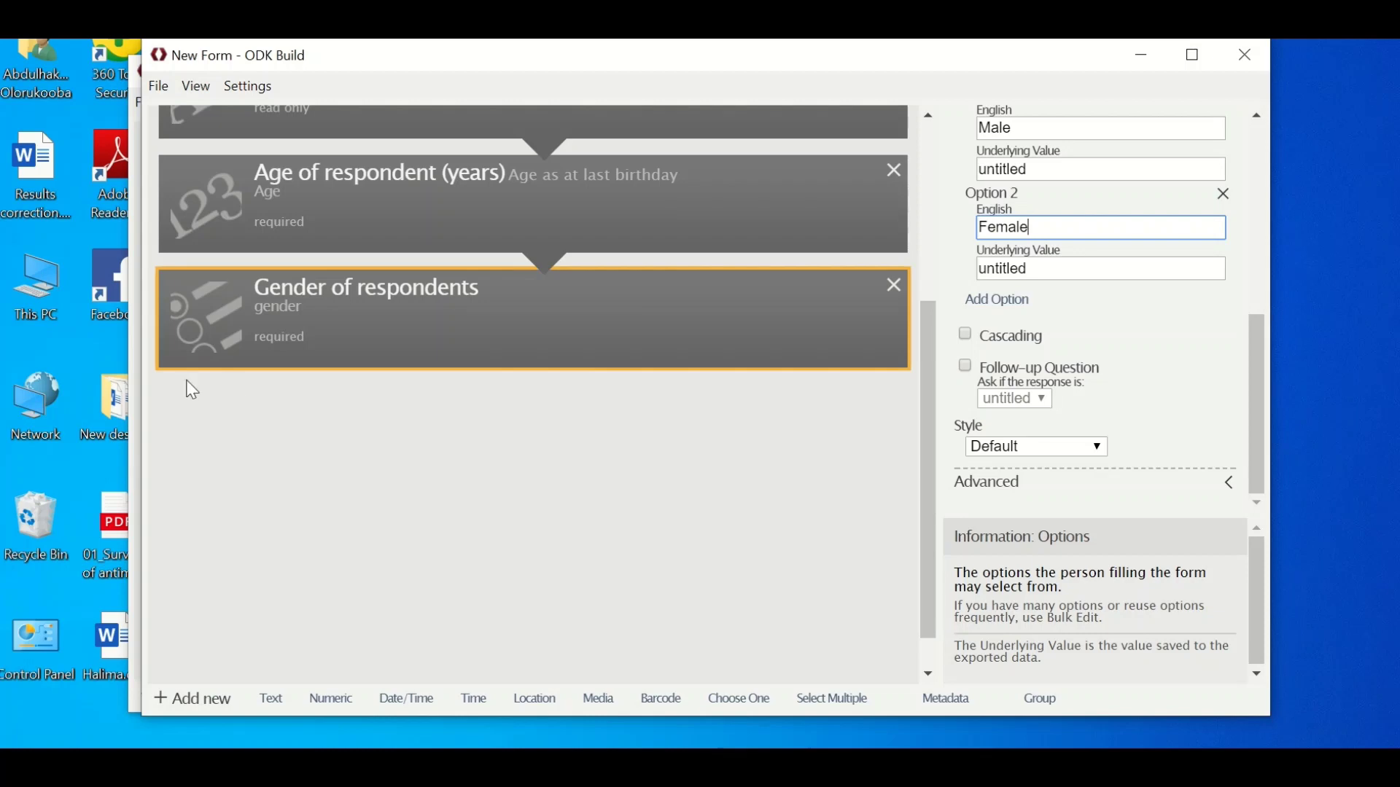
Export the form to XML with the Desktop as the destination folder
{"action": "left_click", "coordinate": [164, 85]}
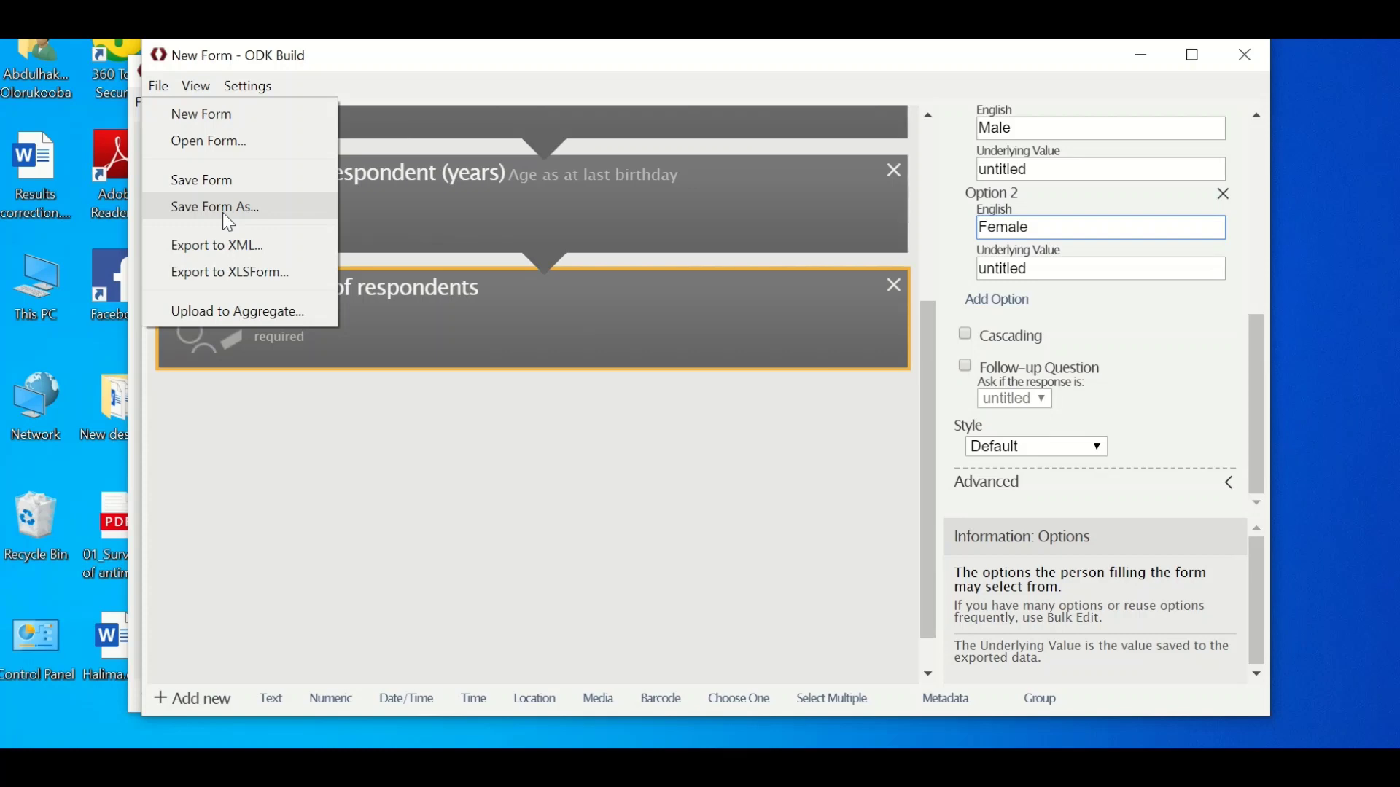
{"action": "left_click", "coordinate": [243, 259]}
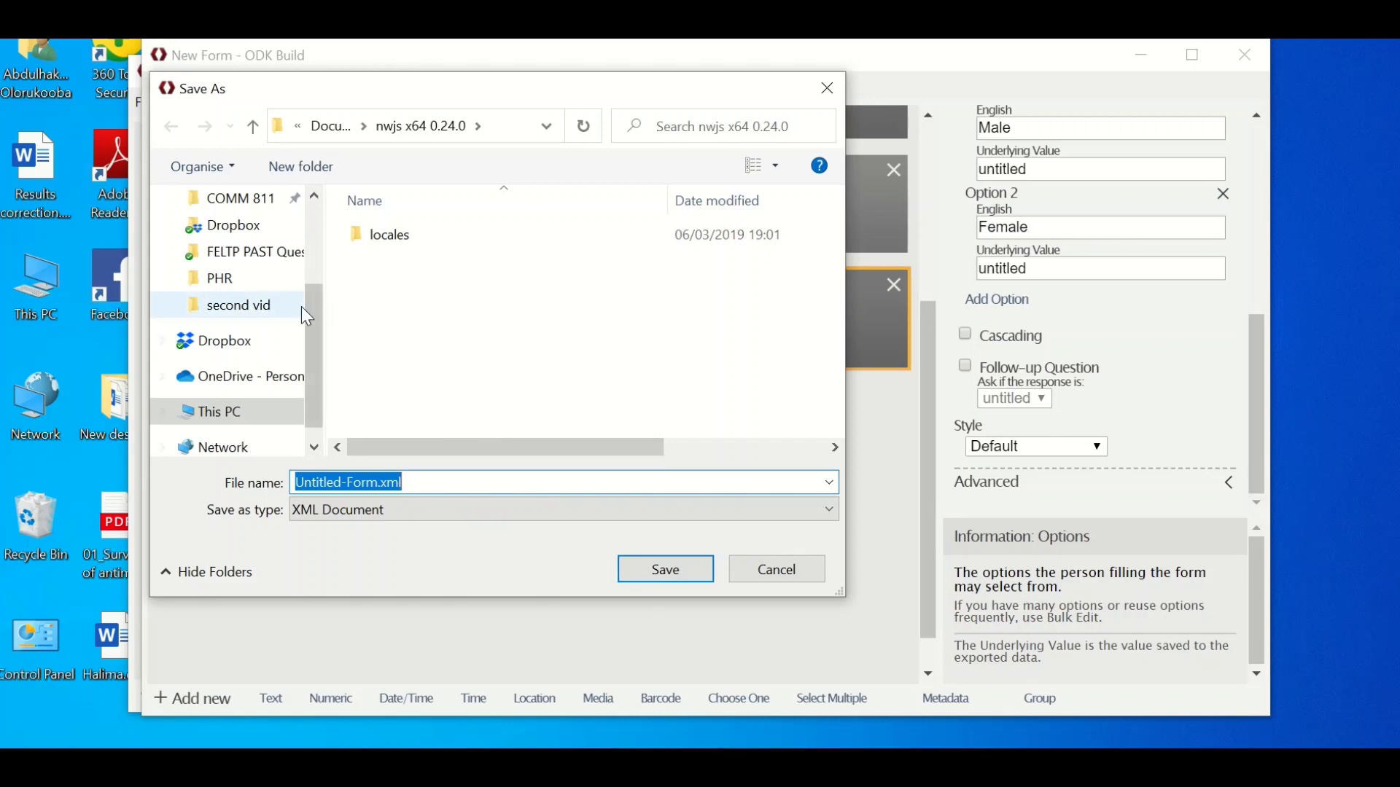
{"action": "left_click_drag", "start_coordinate": [313, 311], "coordinate": [348, 207]}
{"action": "left_click", "coordinate": [264, 243]}
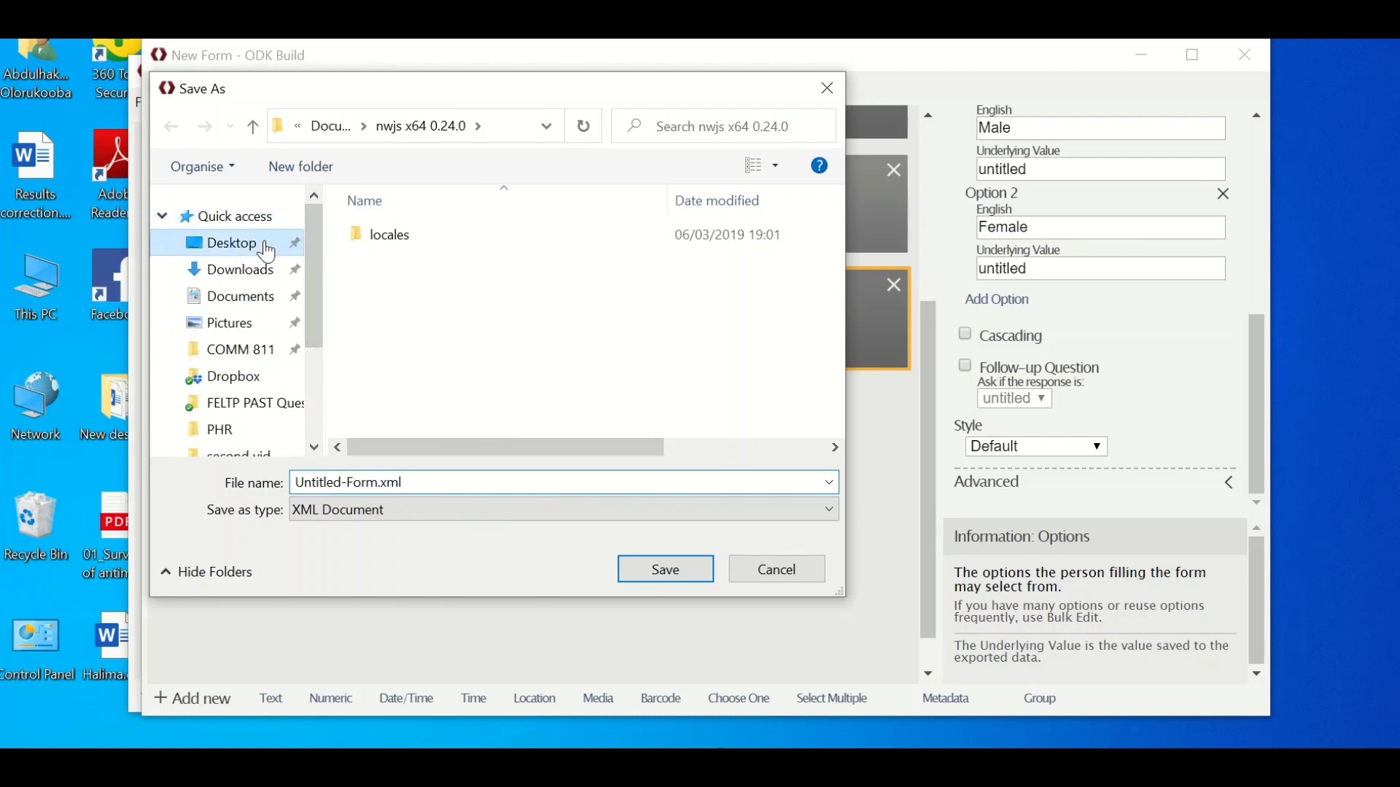
Save the file as 'Health questionniare Form.xml' and close ODK Build
{"action": "left_click", "coordinate": [346, 483]}
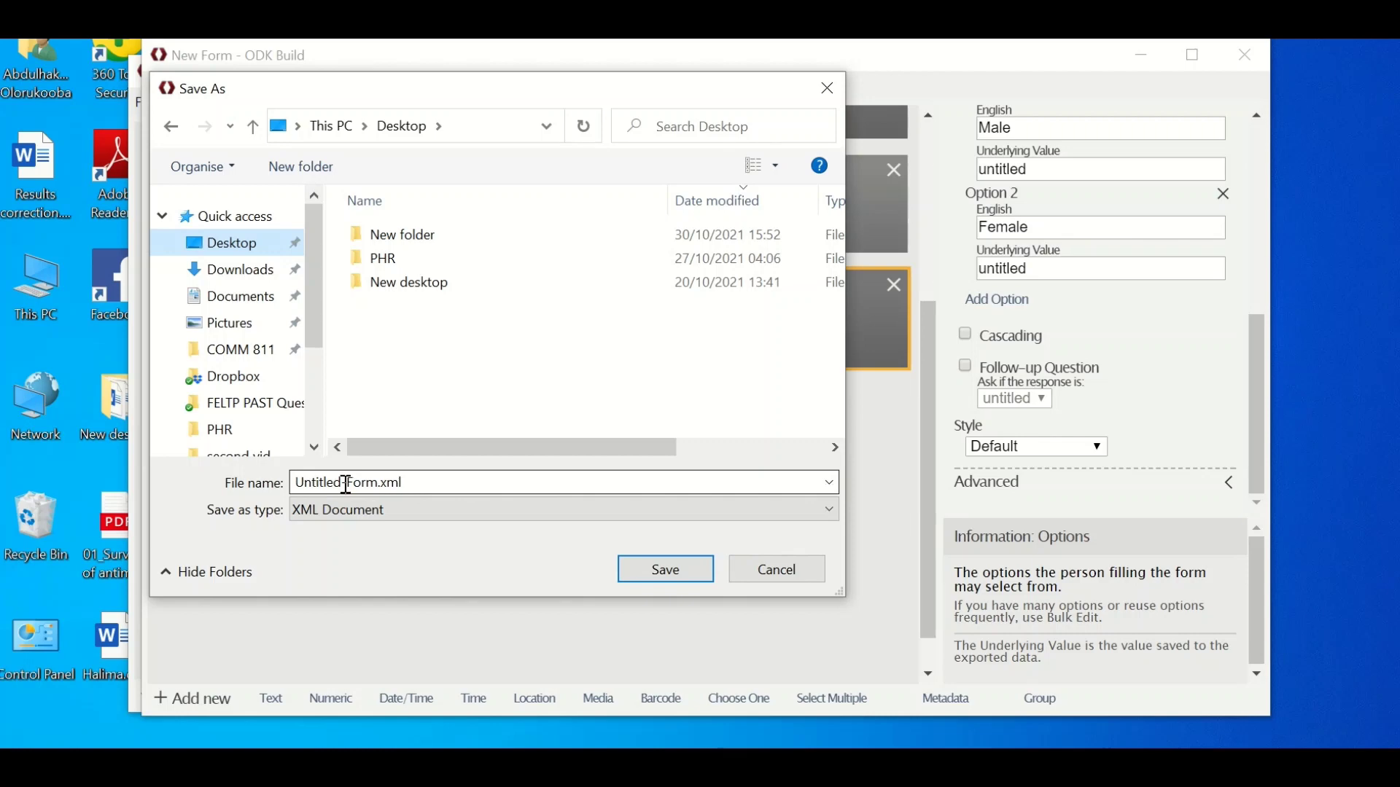
{"action": "double_click", "coordinate": [333, 481]}
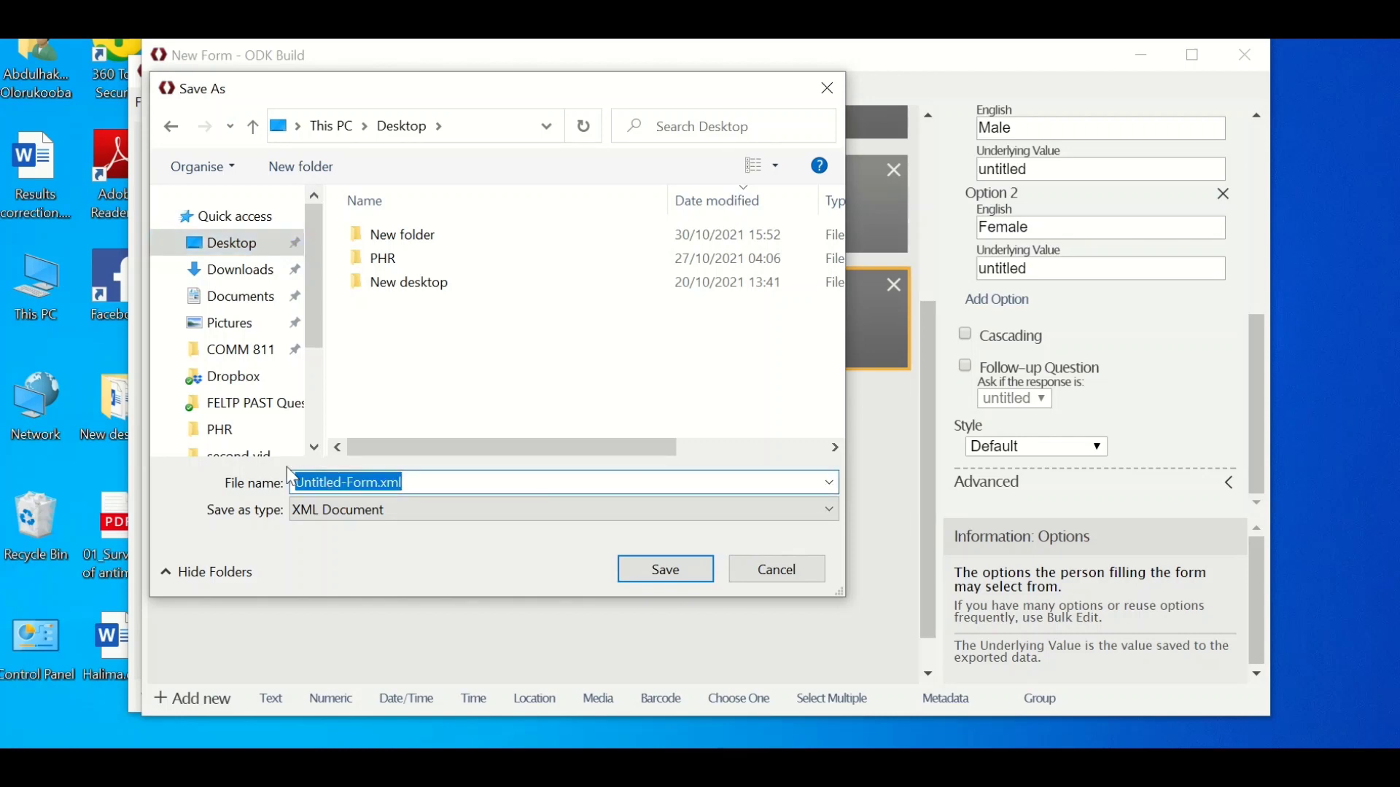
{"action": "left_click", "coordinate": [348, 482]}
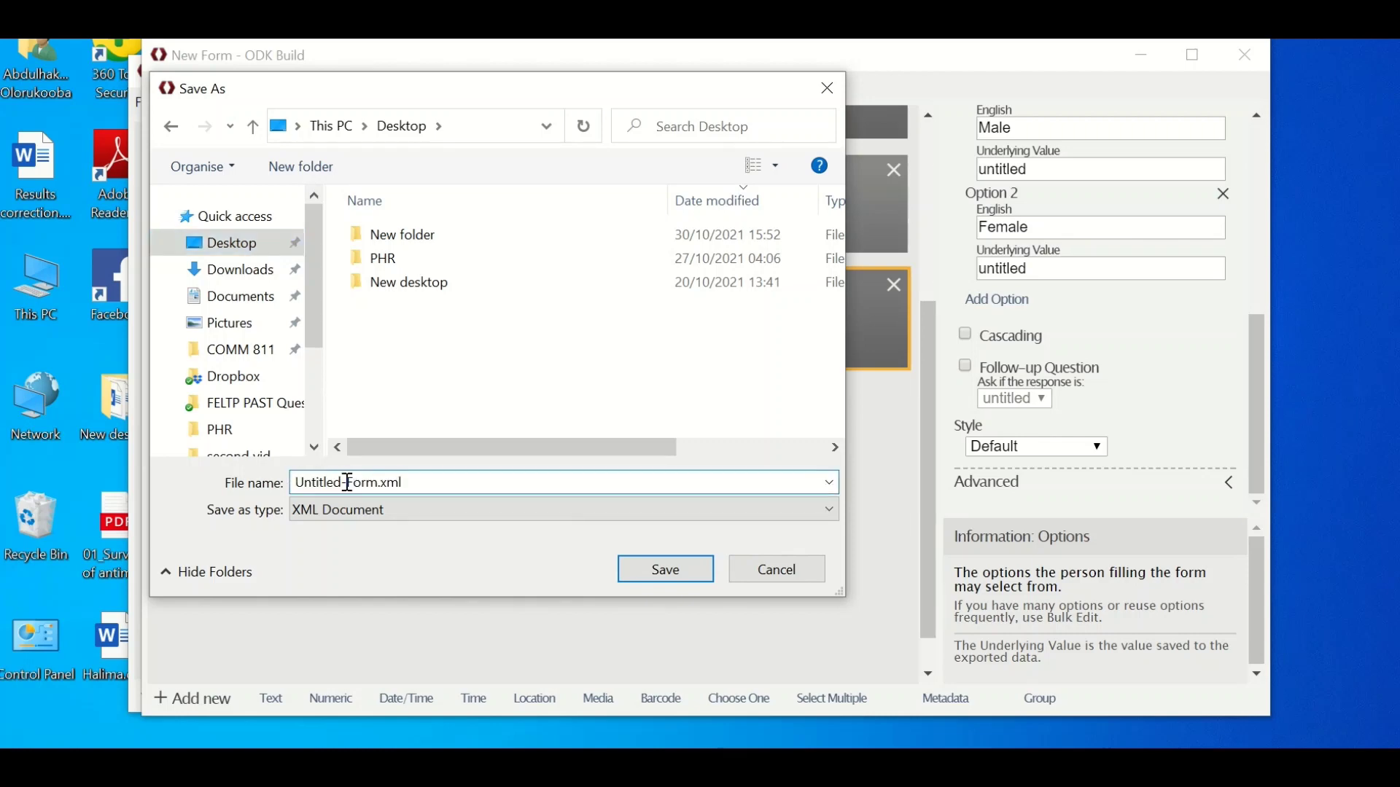
{"action": "key", "text": "BackSpace"}
{"action": "key", "text": "BackSpace"}
{"action": "key", "text": "BackSpace"}
{"action": "key", "text": "BackSpace"}
{"action": "key", "text": "BackSpace"}
{"action": "key", "text": "BackSpace"}
{"action": "key", "text": "BackSpace"}
{"action": "key", "text": "BackSpace"}
{"action": "key", "text": "BackSpace"}
{"action": "type", "text": "Health quest"}
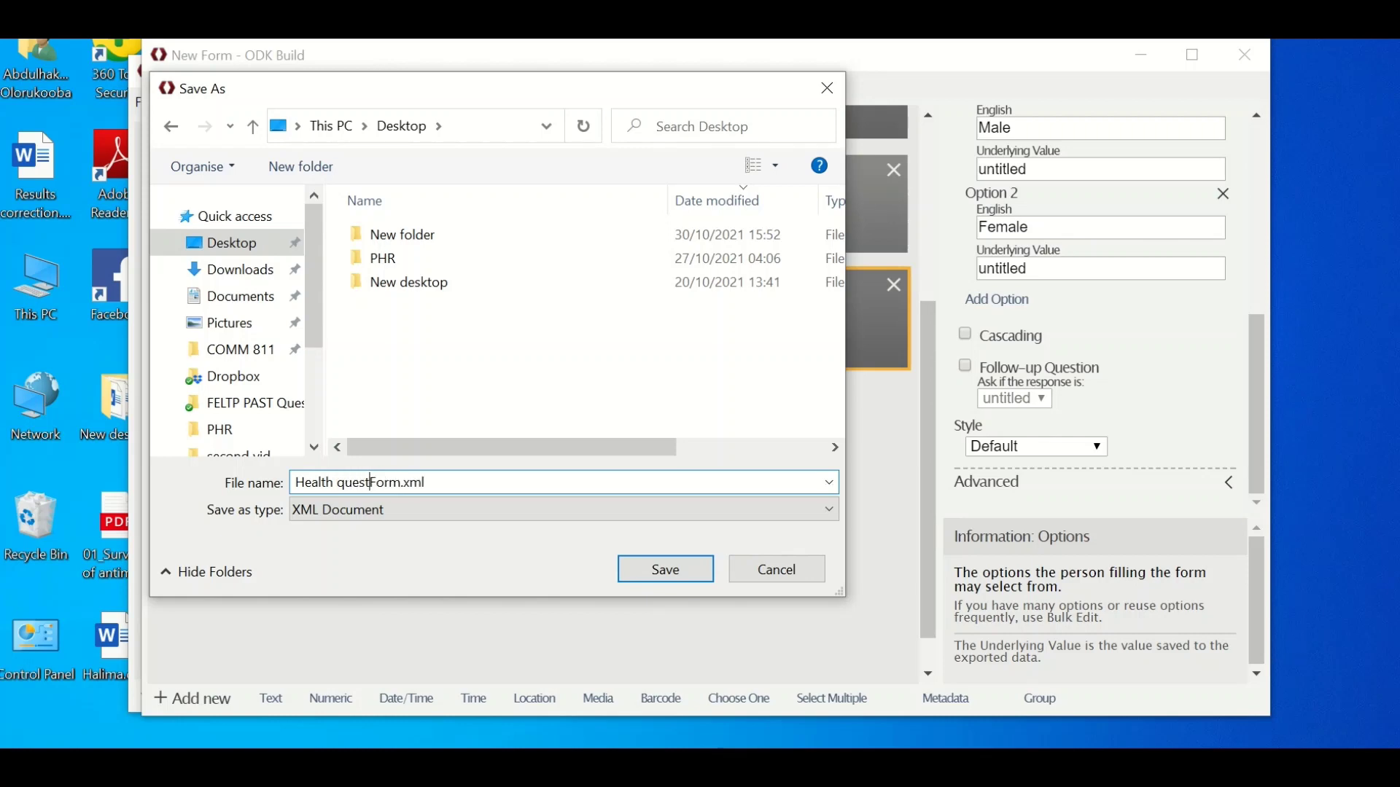
{"action": "type", "text": "ionniare"}
{"action": "left_click", "coordinate": [676, 580]}
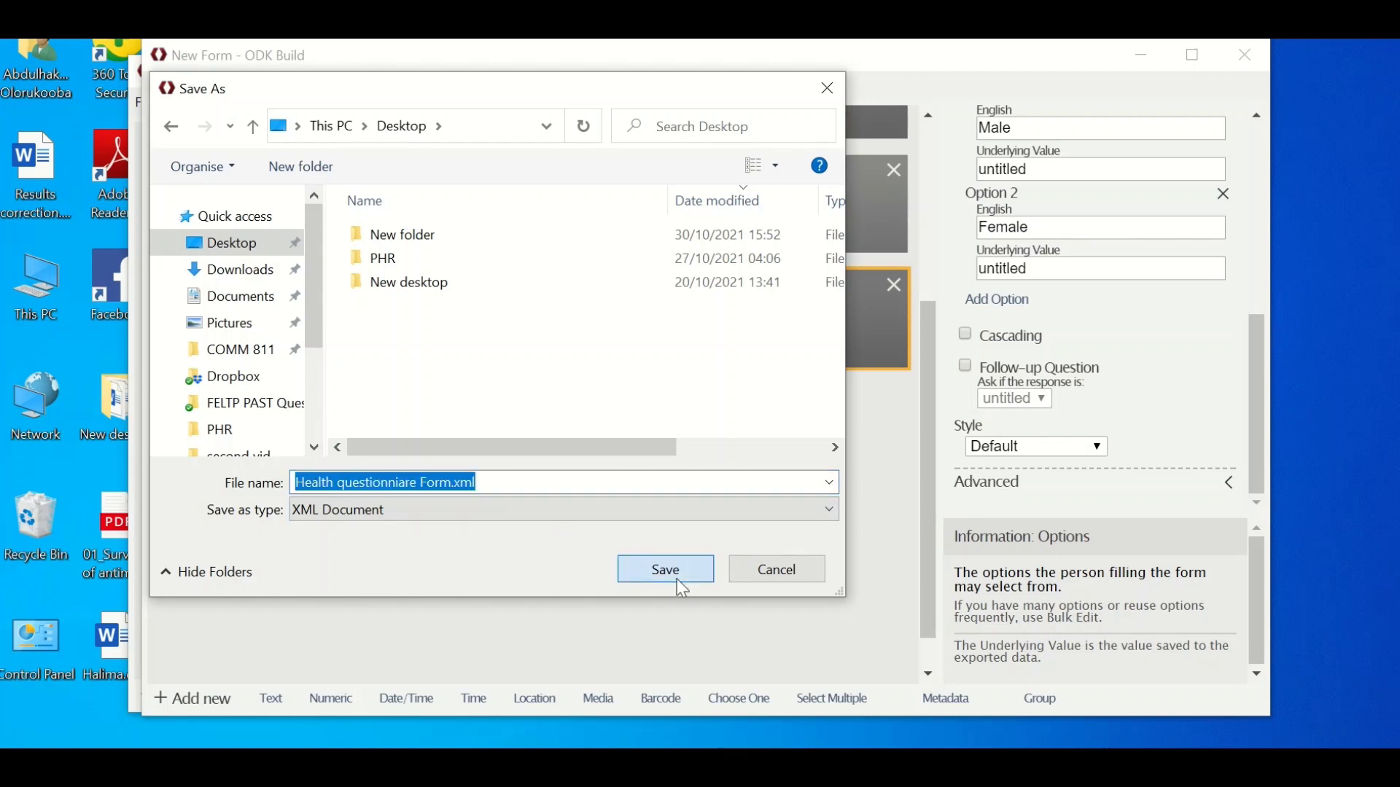
{"action": "key", "text": "alt+F4"}
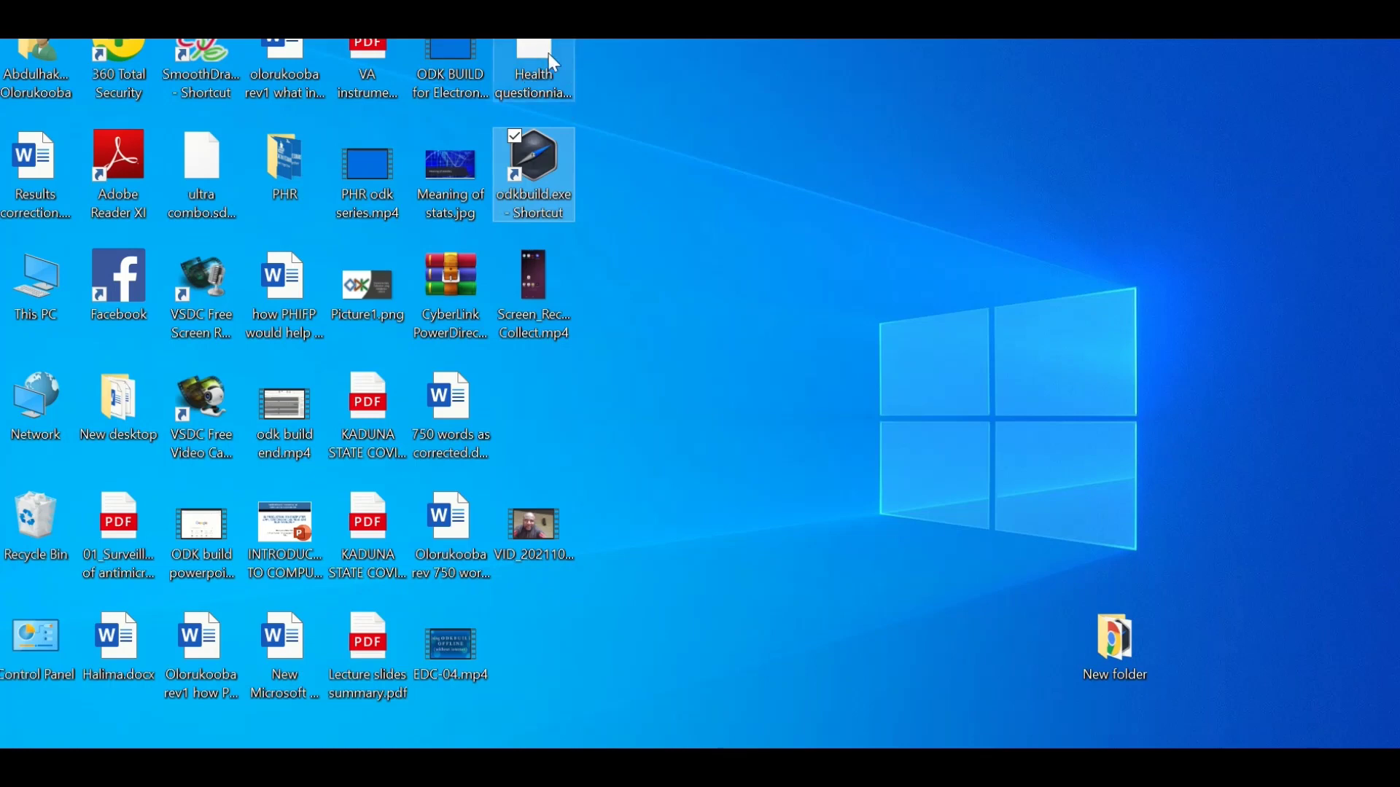
Move the Health questionniare Form.xml icon from the top row to an empty fourth-row slot
{"action": "mouse_move", "coordinate": [535, 51]}
{"action": "left_mouse_down"}
{"action": "mouse_move", "coordinate": [633, 370]}
{"action": "mouse_move", "coordinate": [564, 409]}
{"action": "mouse_move", "coordinate": [532, 402]}
{"action": "mouse_move", "coordinate": [539, 412]}
{"action": "left_mouse_up"}
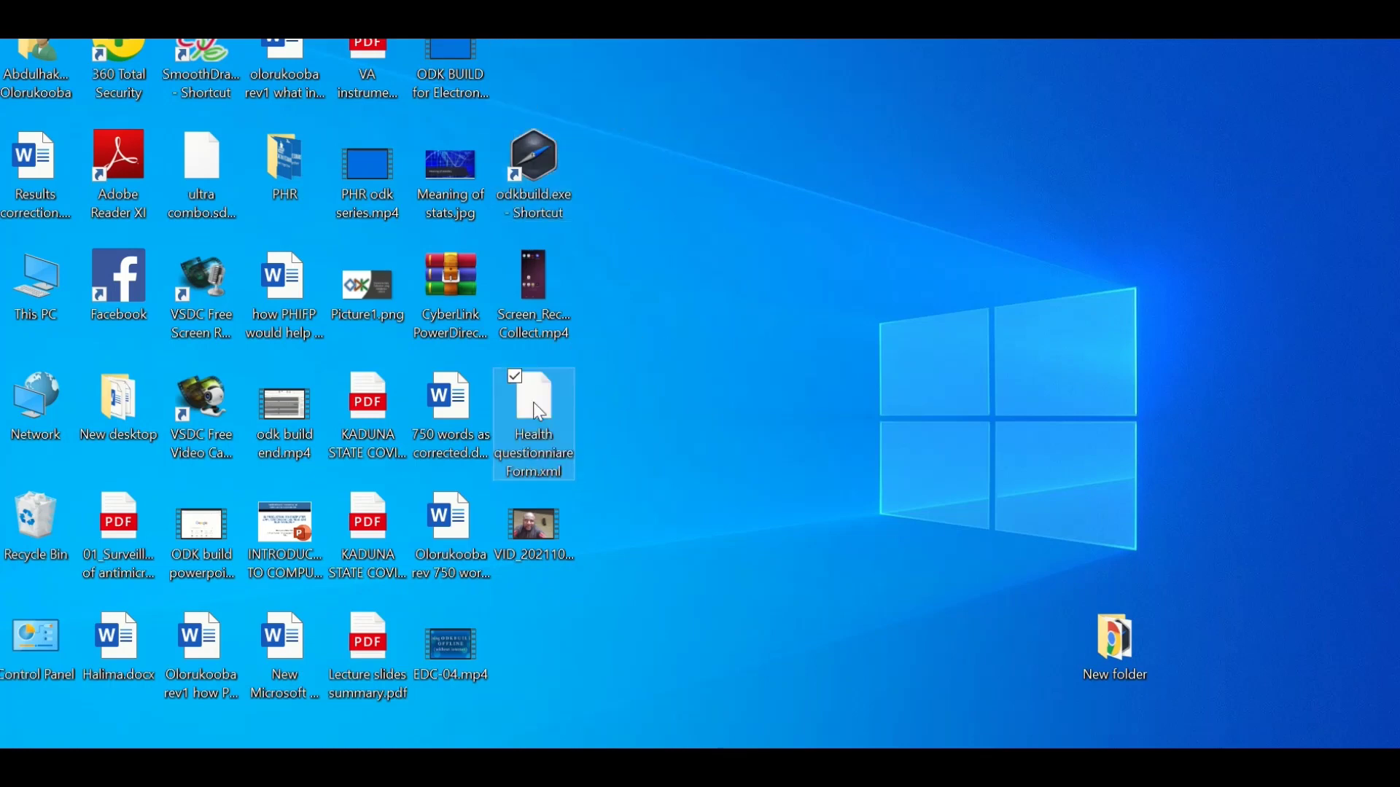